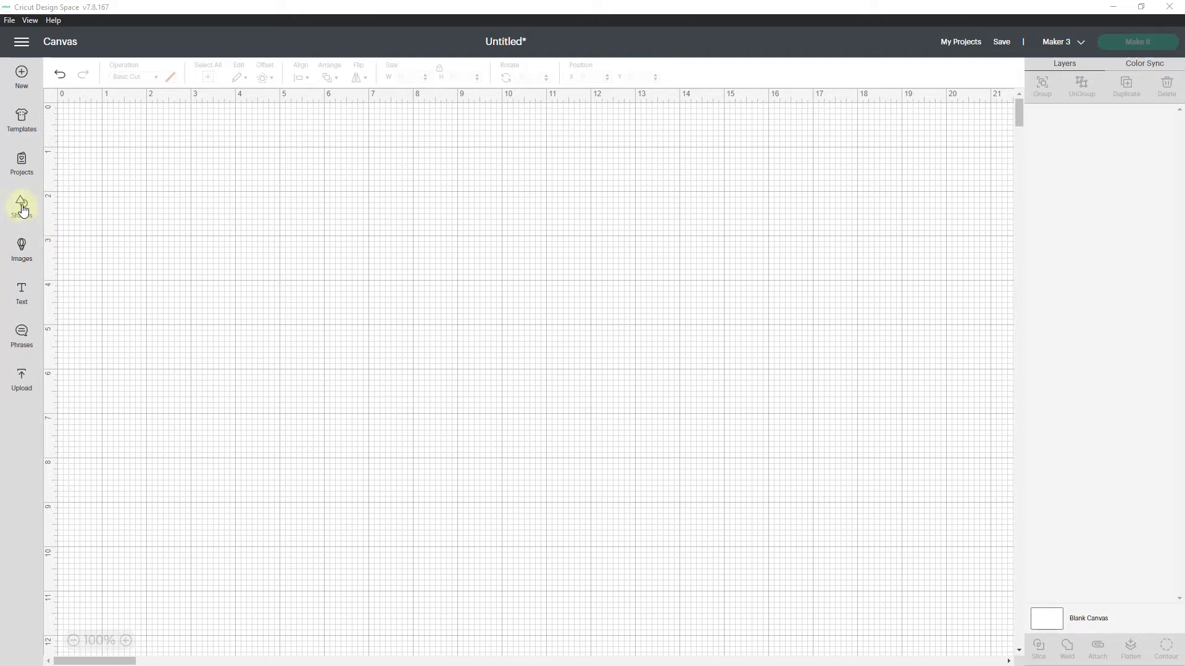
Add a basic circle, move it toward the middle of the canvas, and add a basic square
left_click(22, 213)
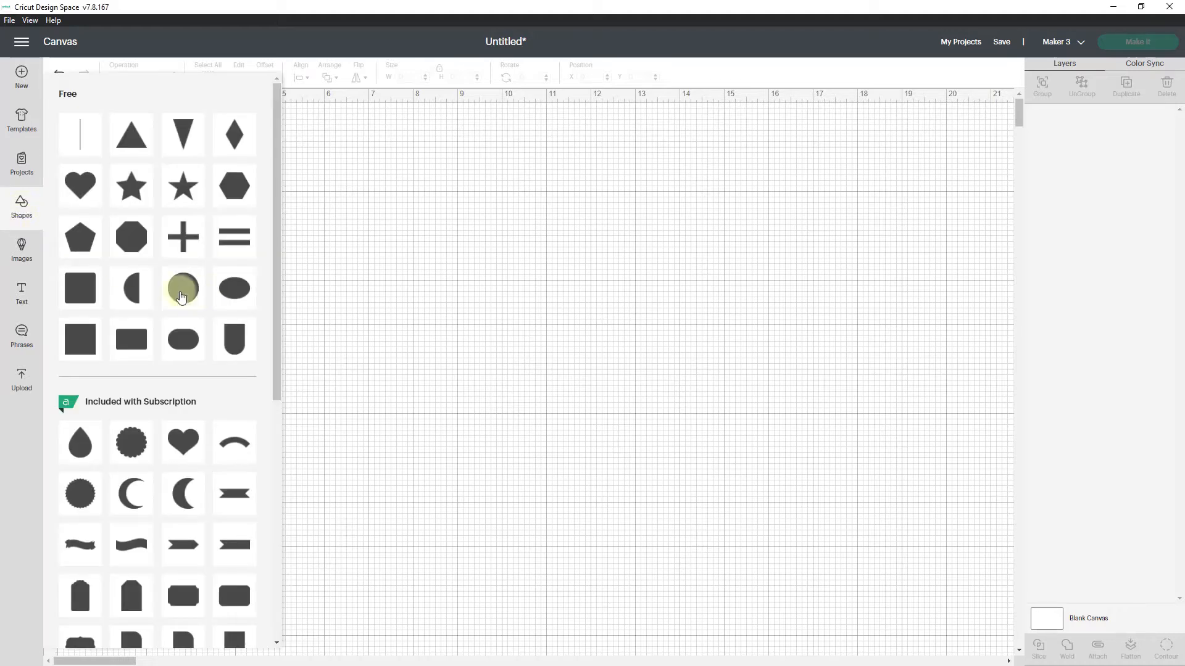
left_click(180, 296)
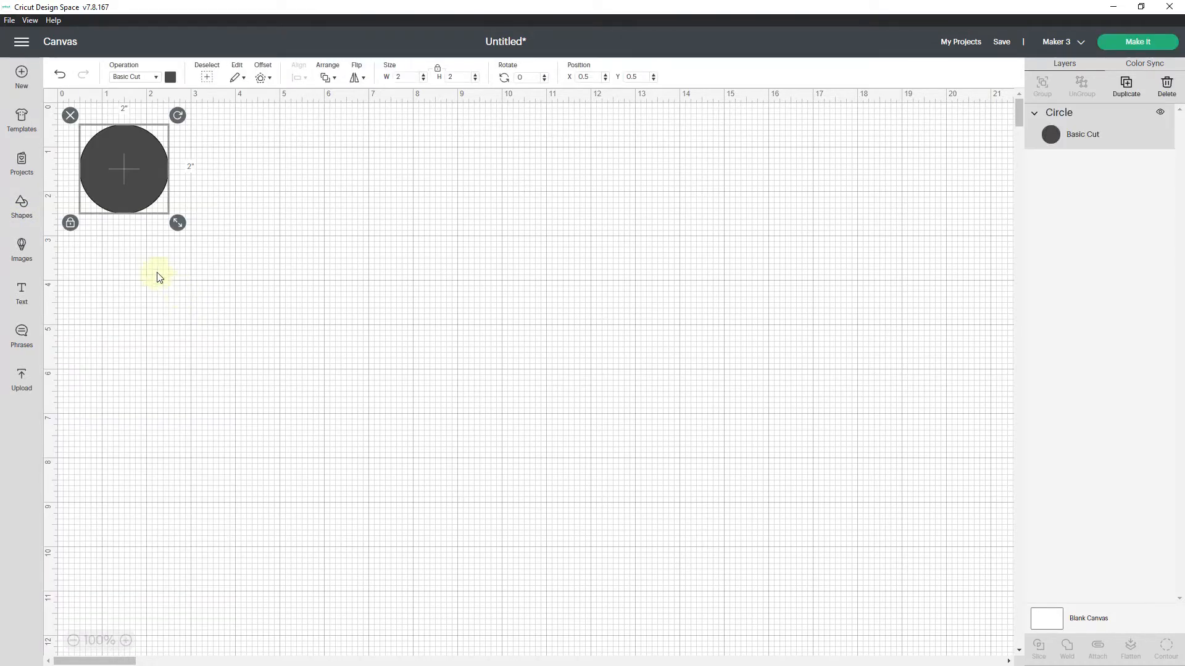
left_click_drag(150, 186, 438, 271)
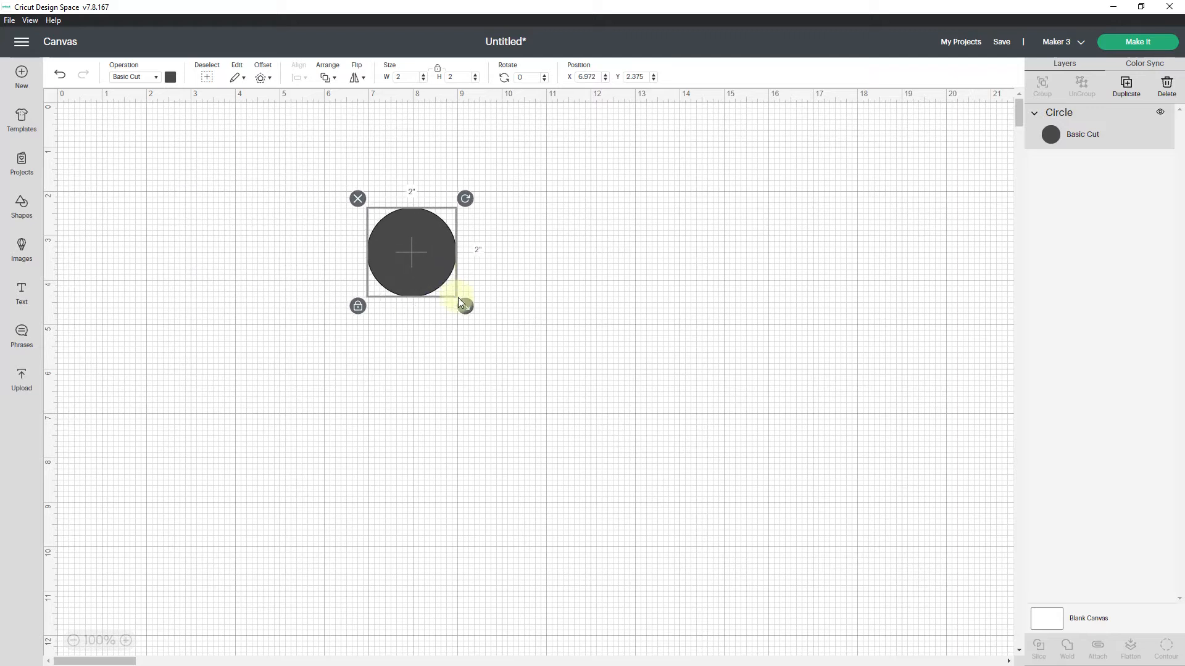
left_click(22, 205)
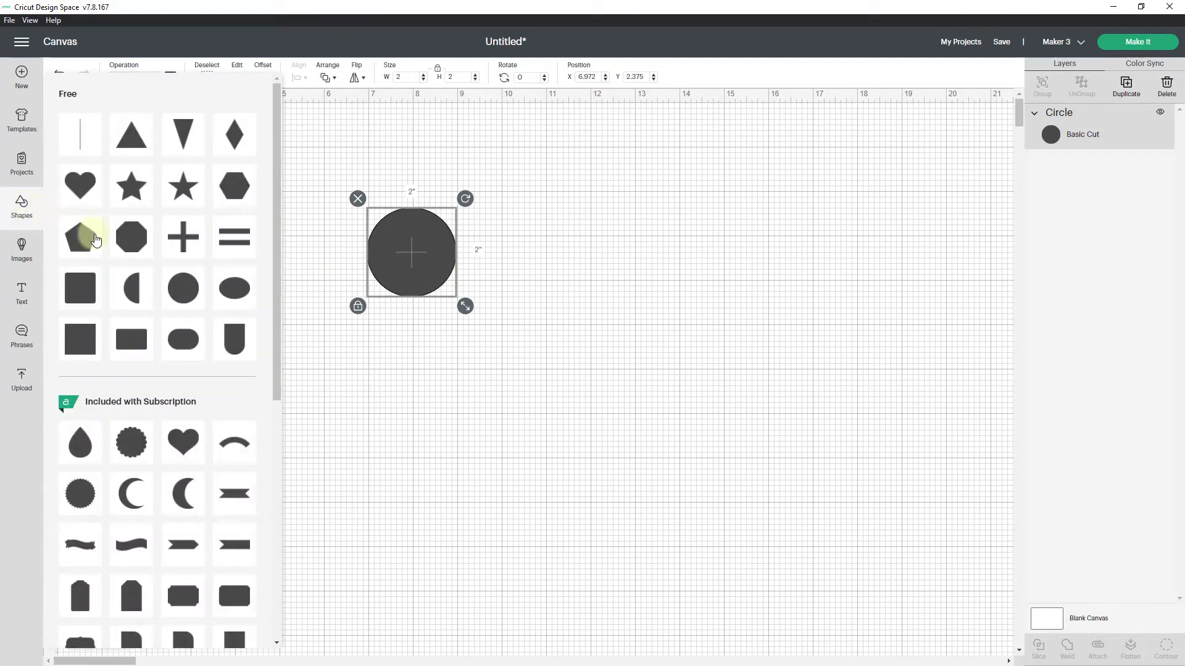
left_click(91, 364)
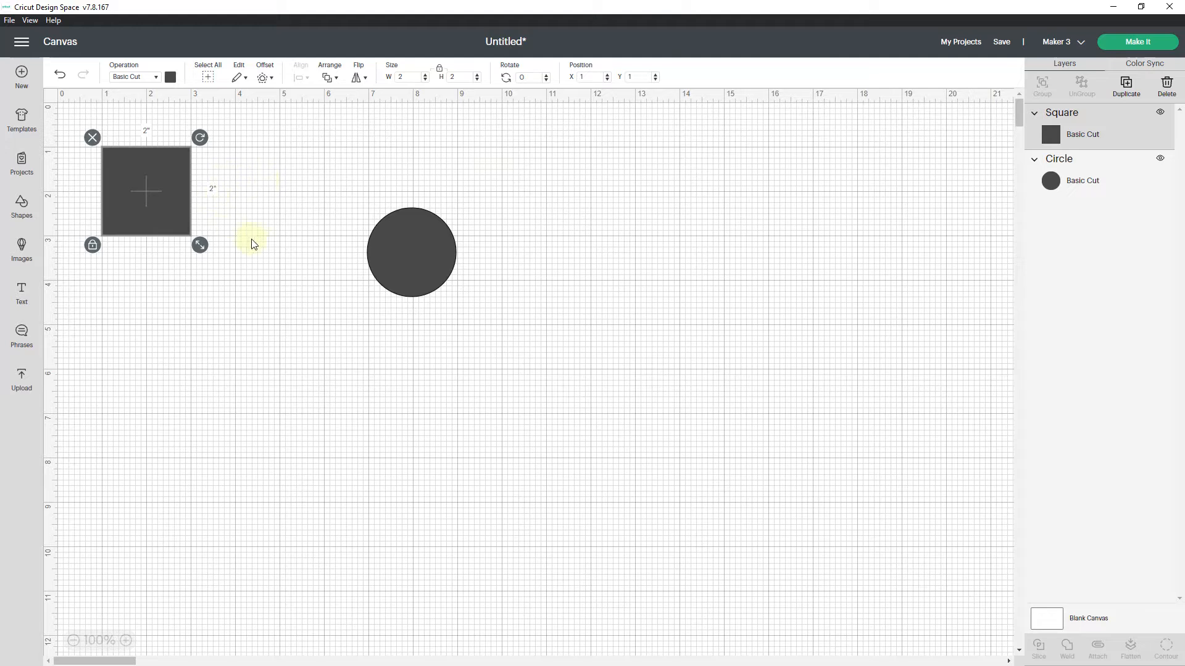
Resize the circle to 4 inches wide with its proportions locked
left_click(418, 259)
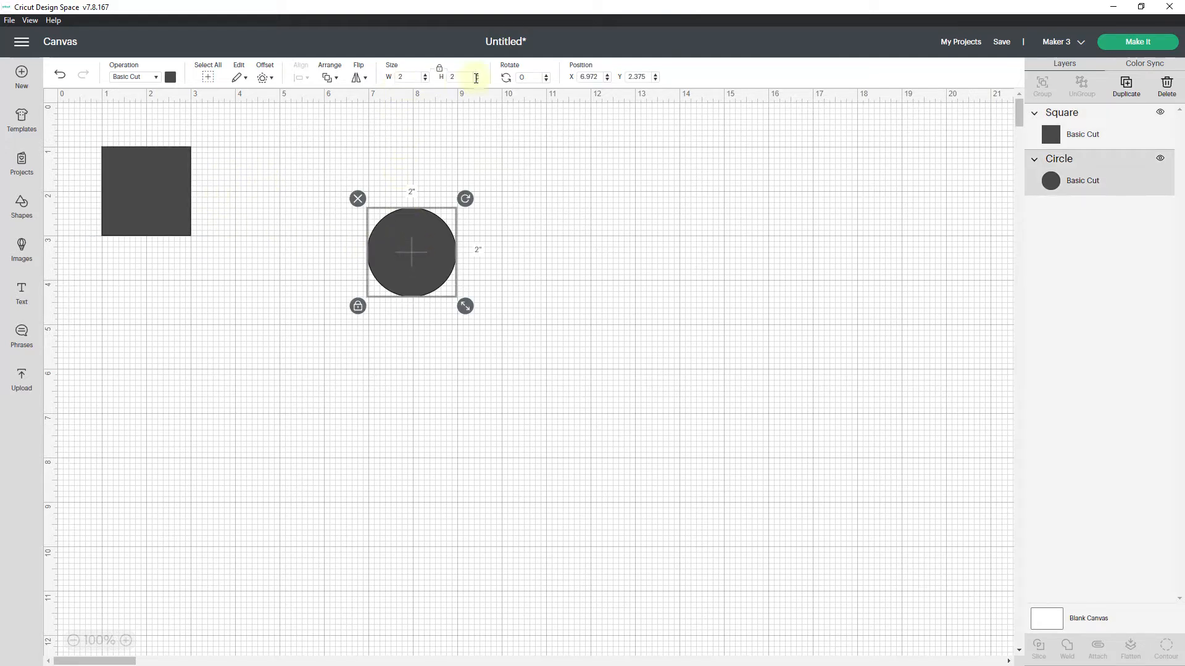
left_click(140, 187)
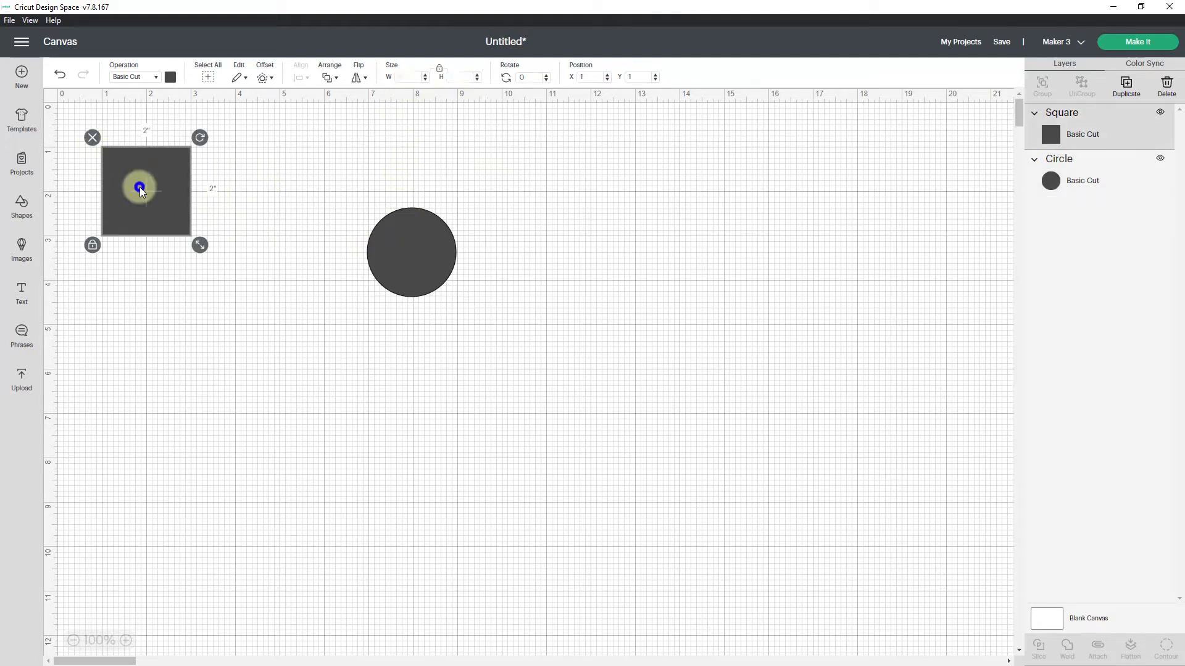
left_click(412, 234)
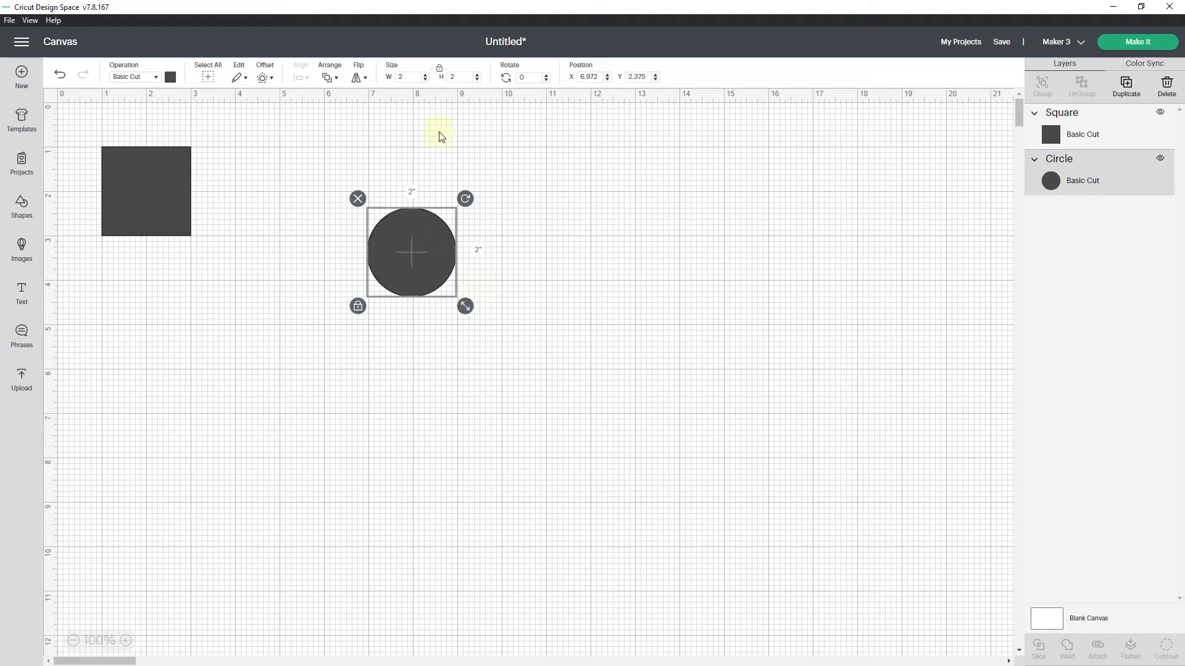
left_click_drag(405, 77, 386, 77)
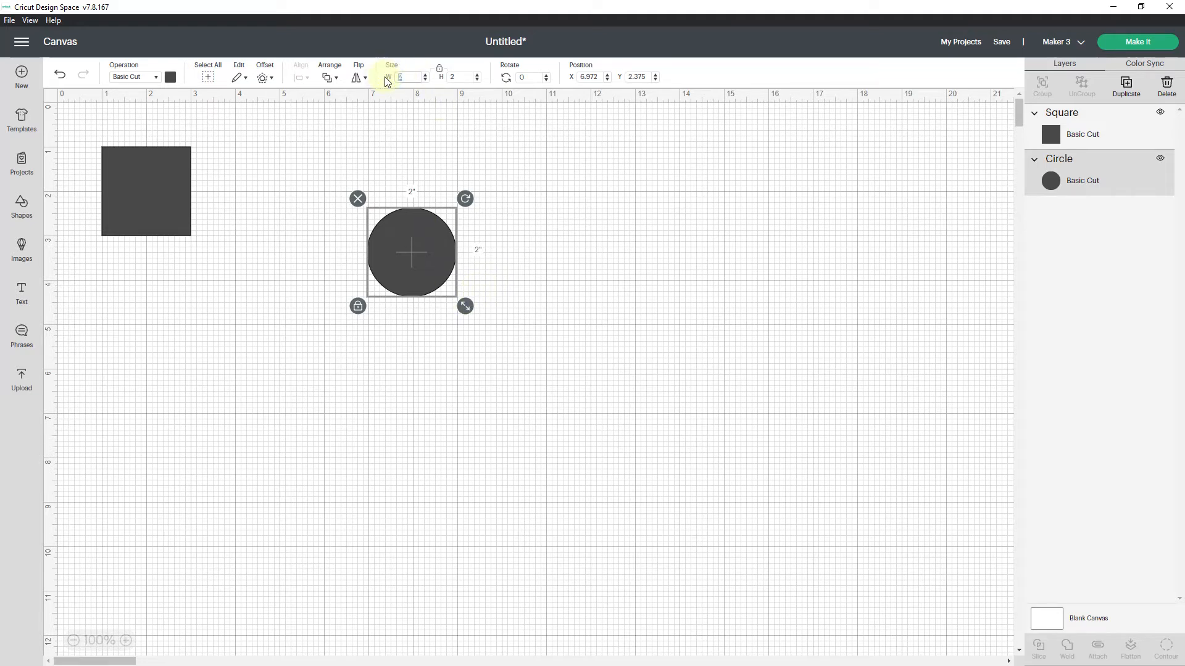
type("4")
key("Return")
Resize the square to 4 inches wide with its proportions locked
left_click(158, 185)
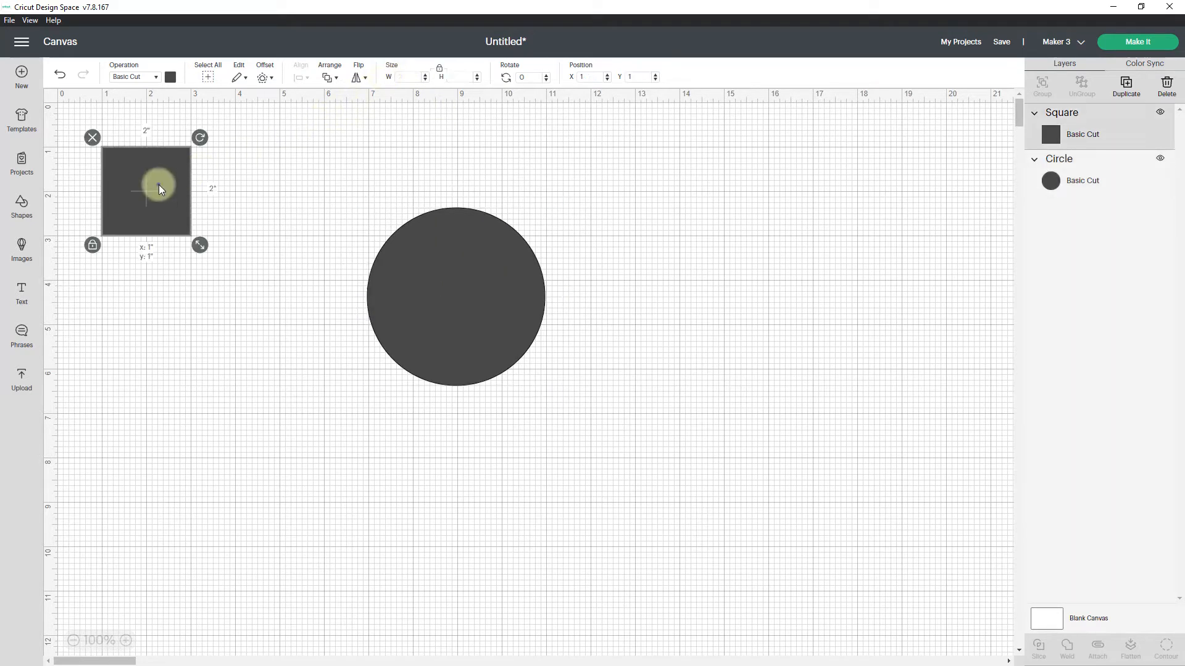
left_click_drag(409, 77, 389, 79)
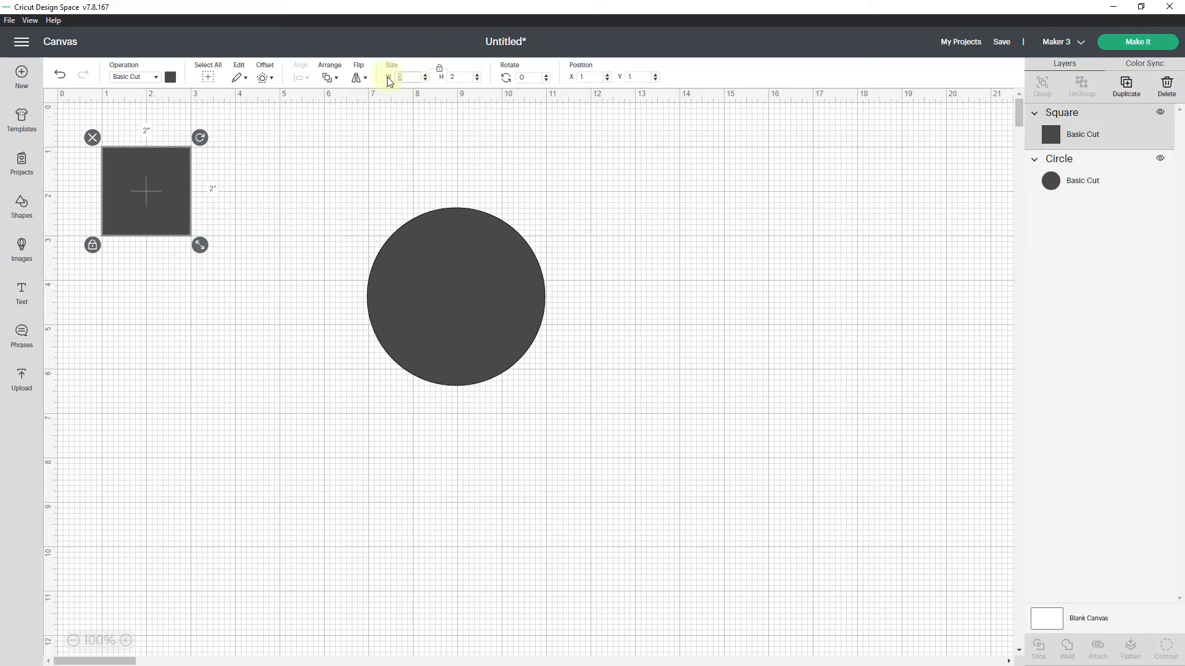
type("4")
key("Return")
Duplicate the 4-inch square twice and set one copy aside near X 17, Y 0.5, well clear of the circle
left_click(240, 212)
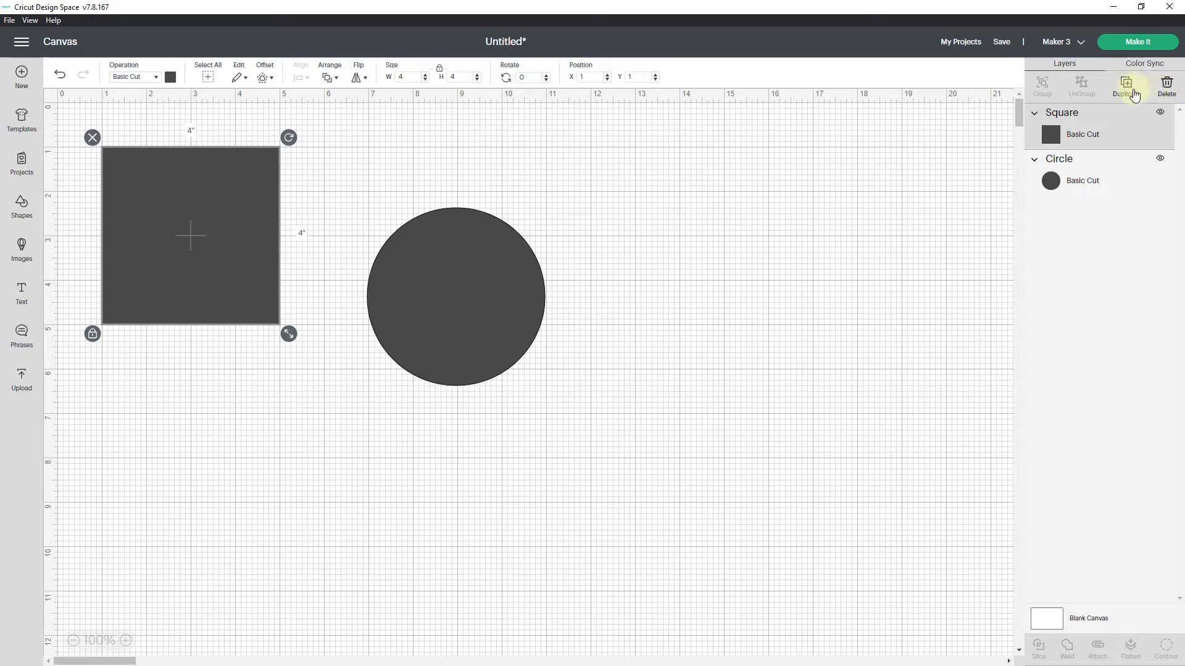
left_click(1128, 97)
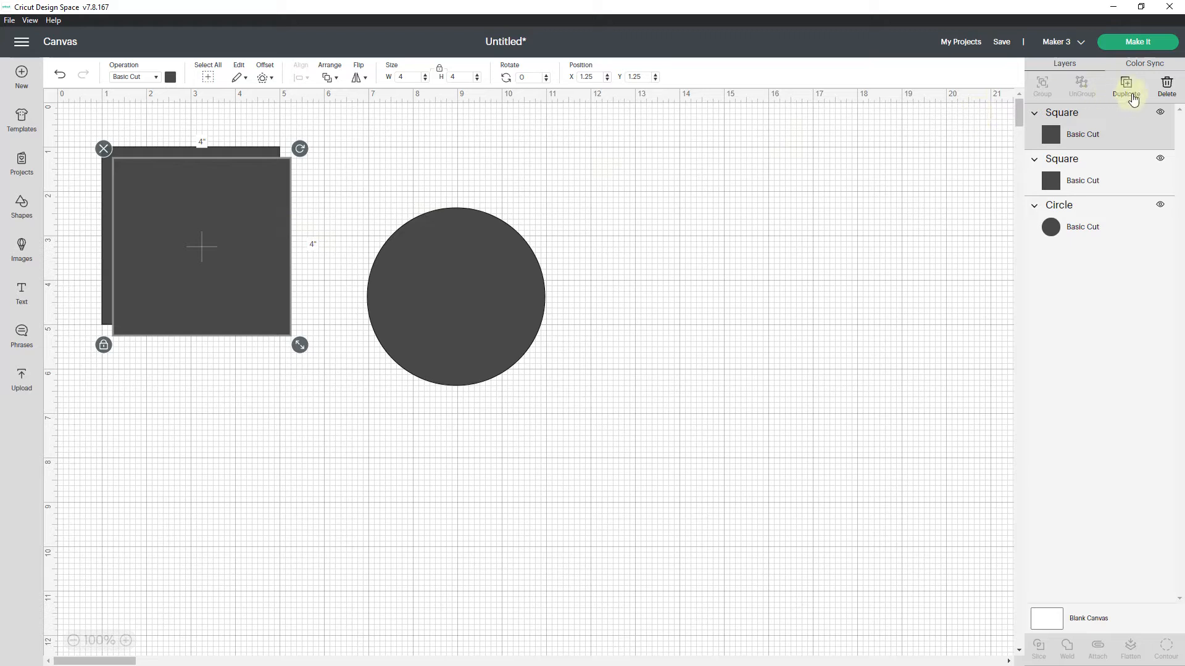
left_click(1128, 97)
left_click_drag(274, 250, 965, 208)
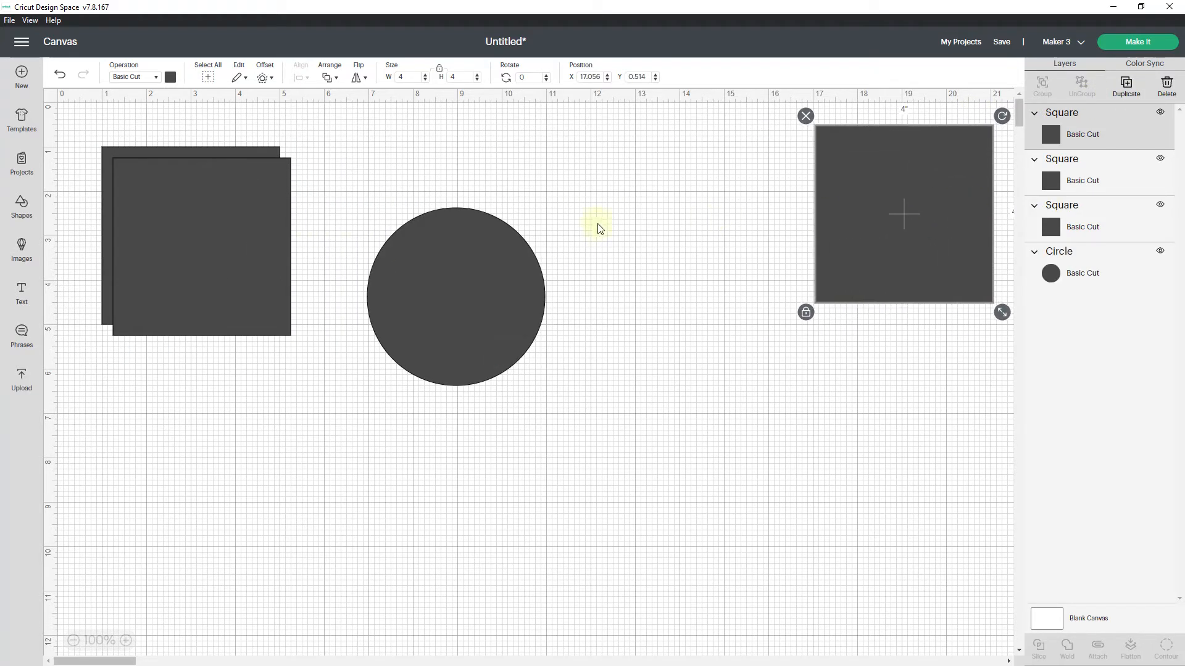
Position the other two squares so one overlaps the circle's left side and the other its right side
left_click_drag(231, 233, 631, 295)
left_click_drag(217, 280, 337, 343)
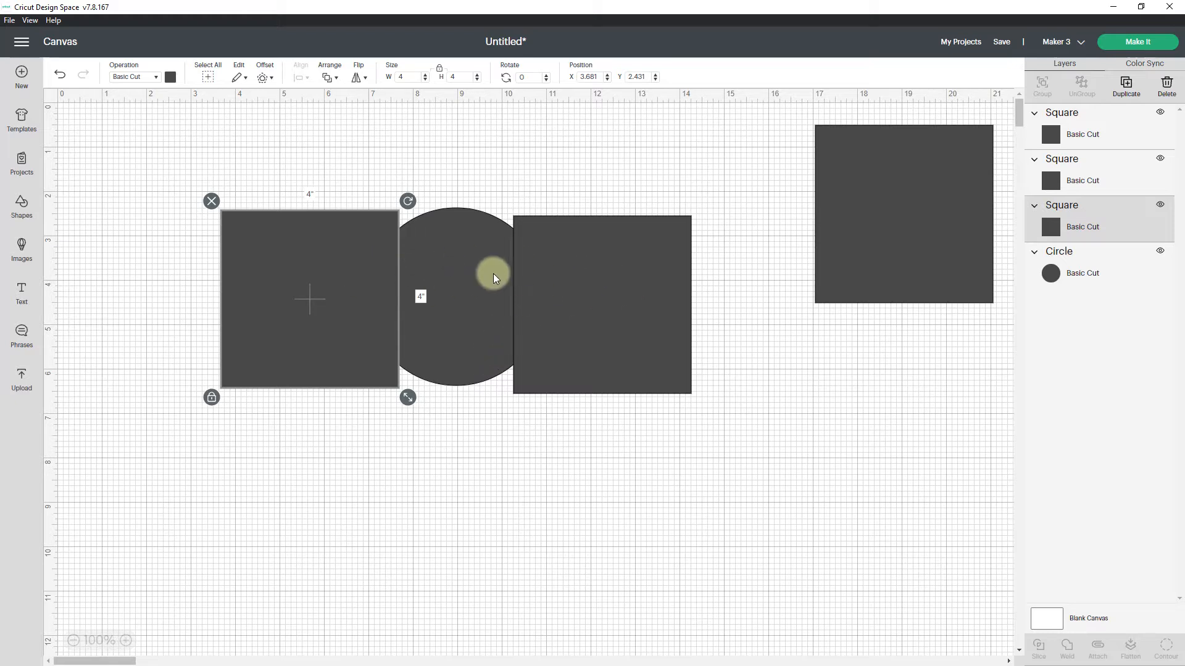
left_click(413, 155)
Select the circle with both squares, with the left one only, and with the right one only, to check when Slice is available
left_click_drag(320, 152, 557, 348)
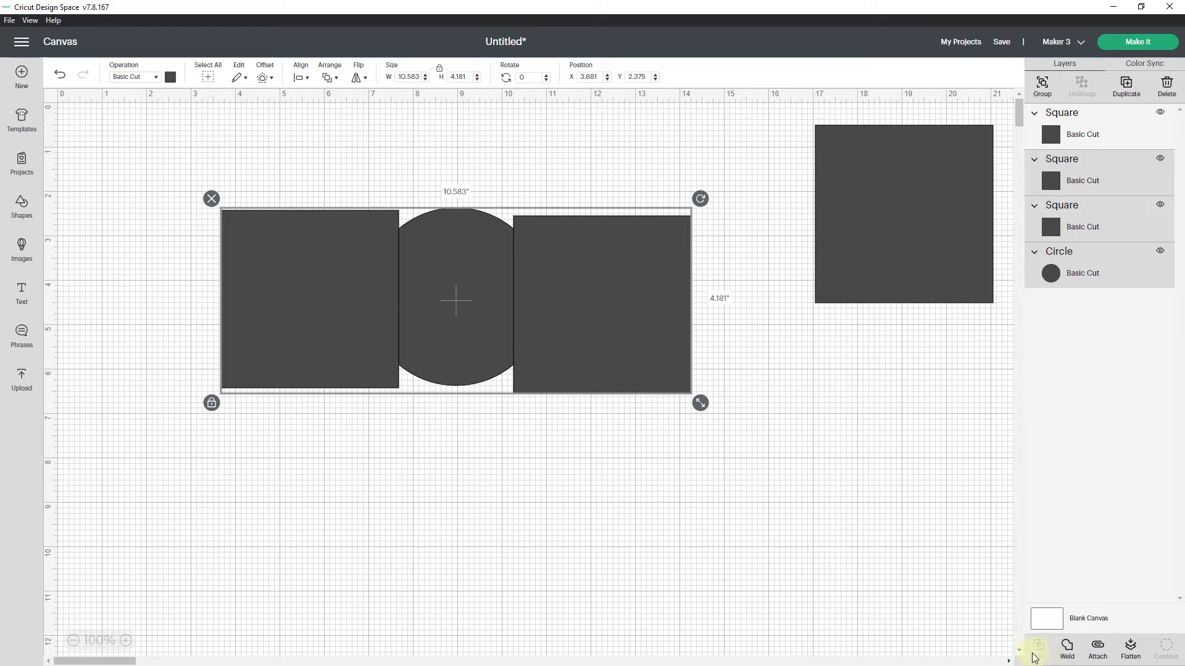
left_click(693, 458)
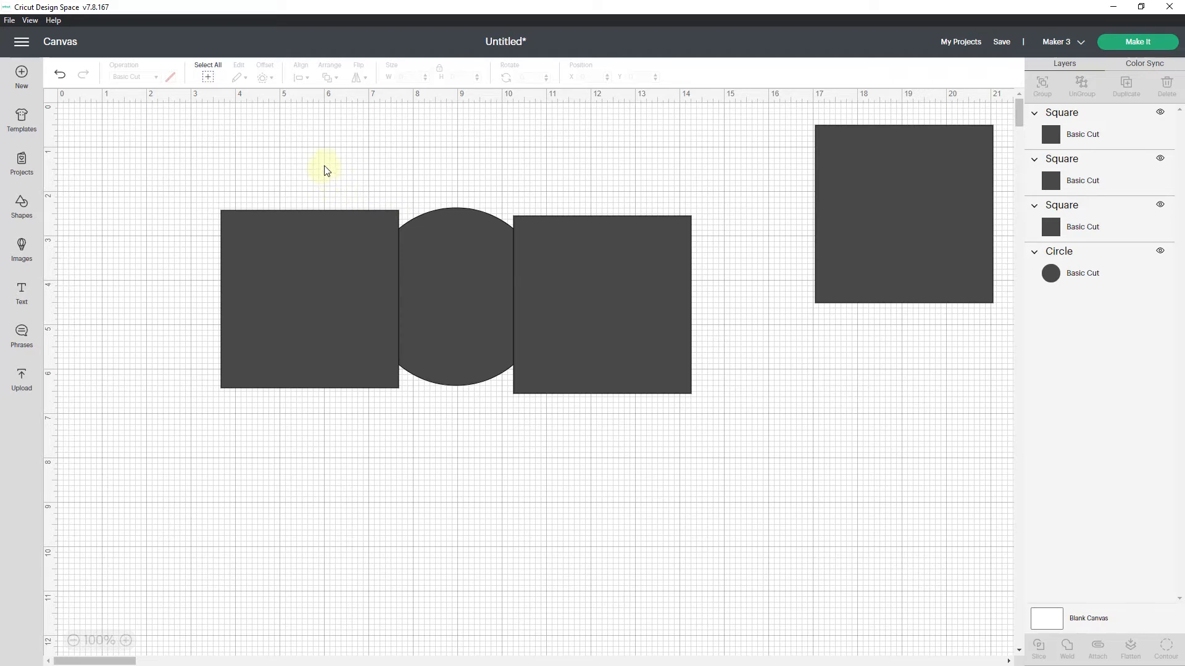
left_click_drag(325, 166, 431, 291)
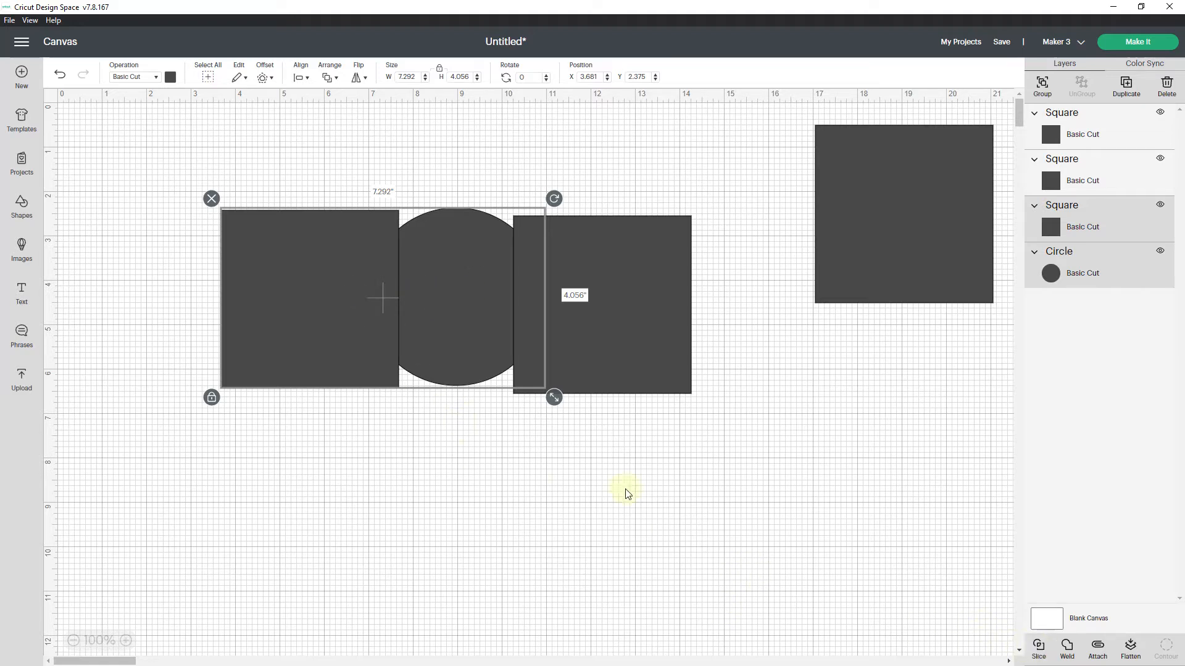
left_click(593, 511)
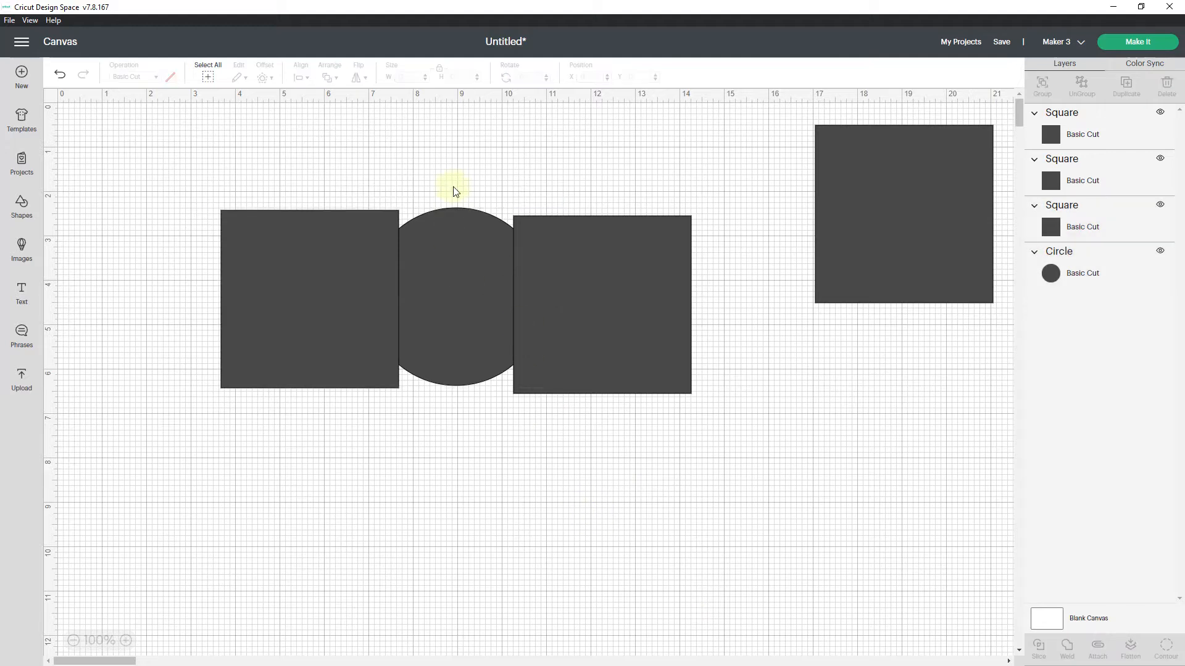
left_click_drag(470, 185, 596, 294)
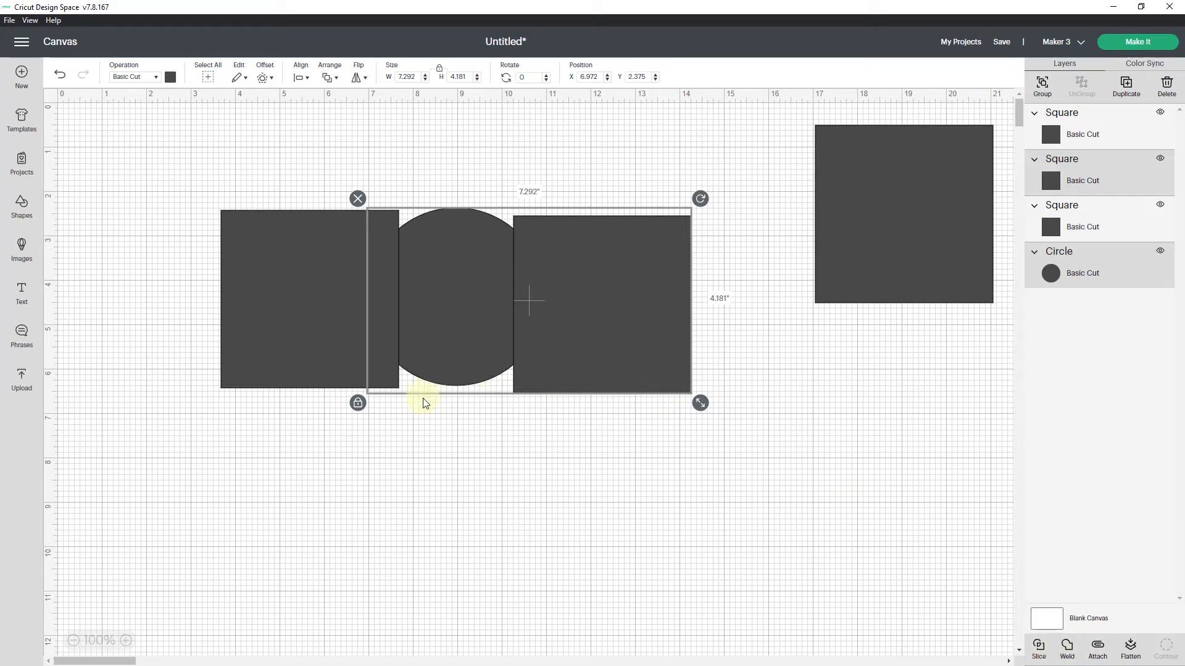
left_click(506, 408)
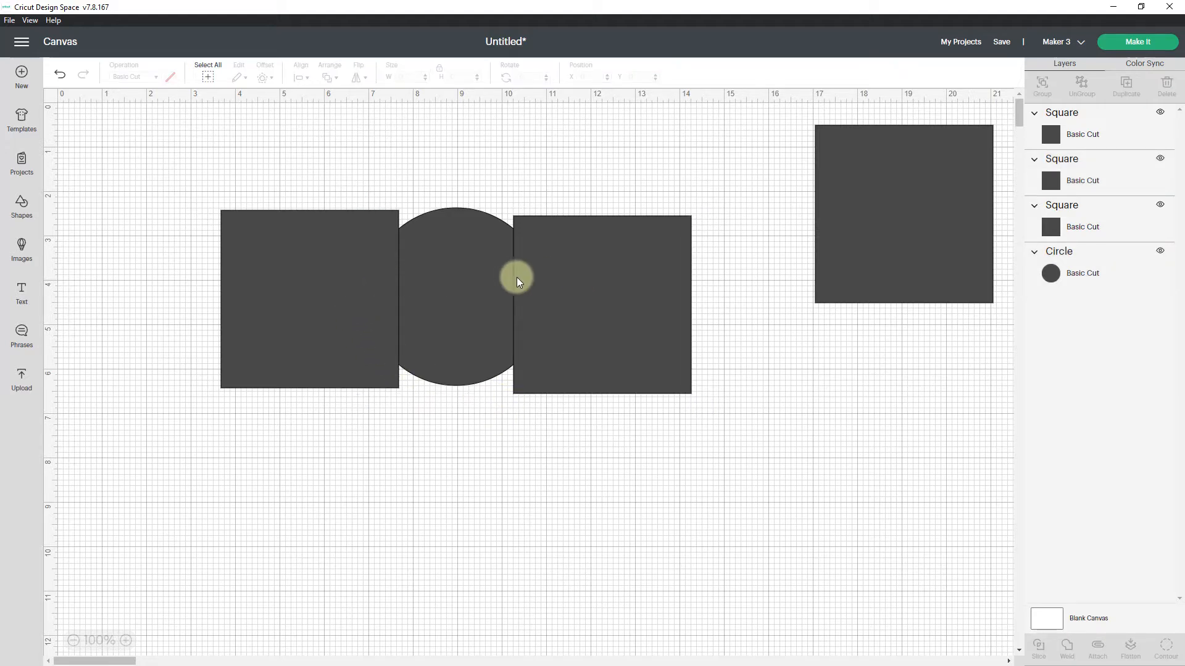
Rotate the left square to about 348° and the right square to about 7° so their inner edges taper the circle downward
left_click(336, 285)
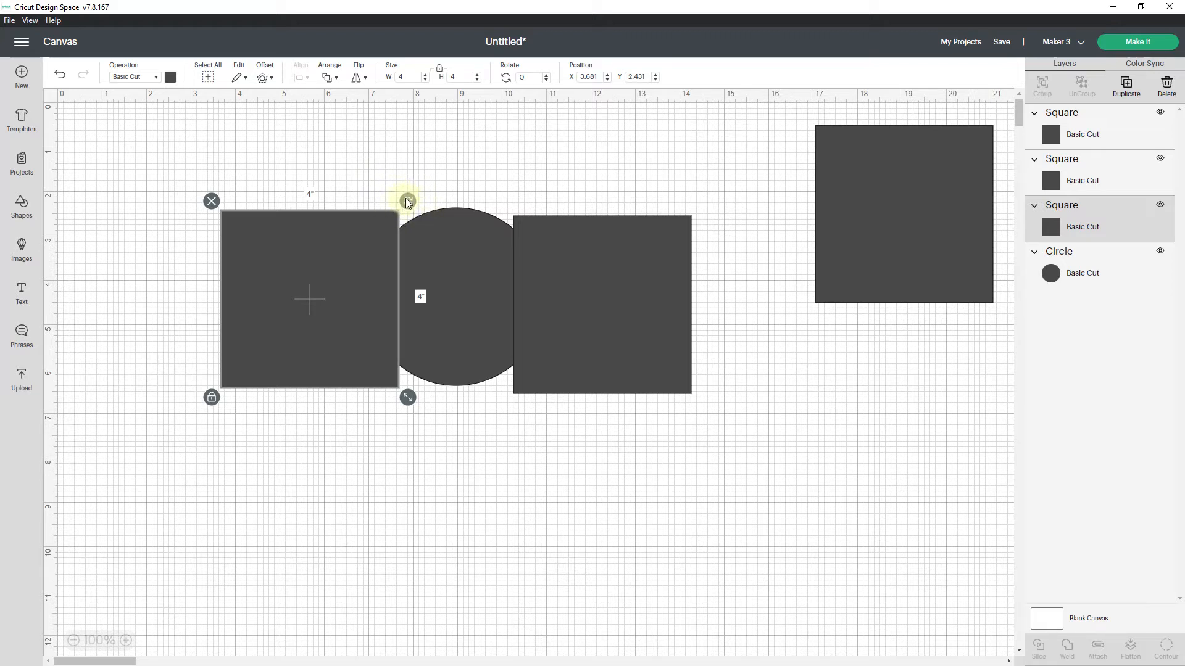
left_click_drag(408, 203, 383, 191)
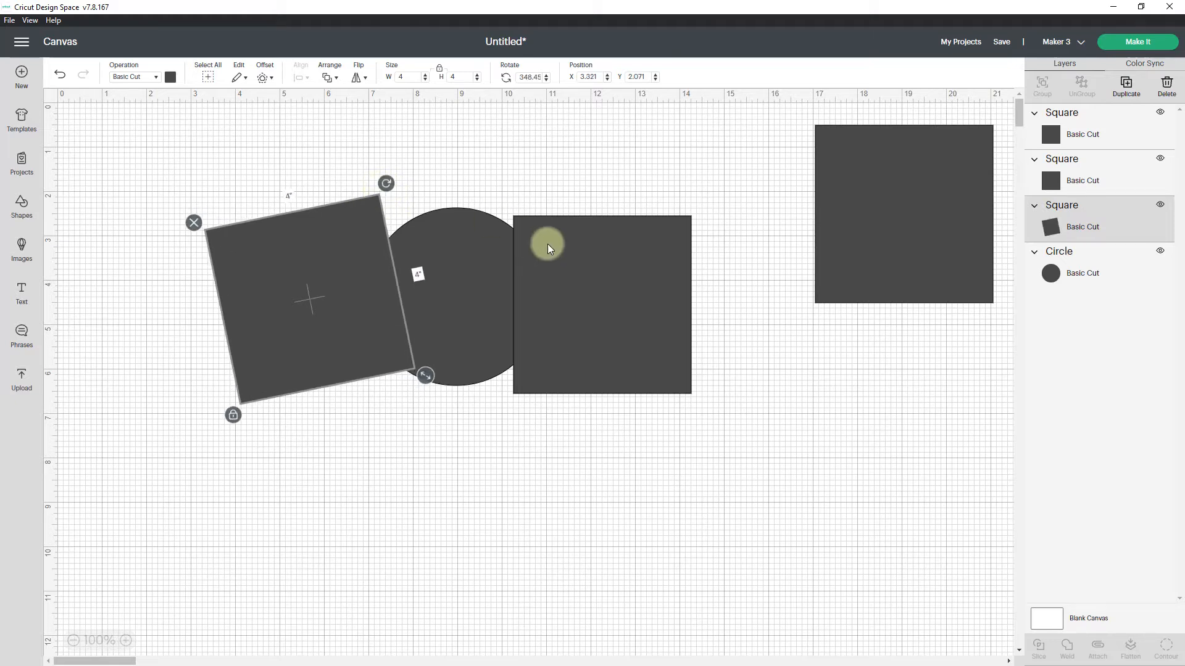
left_click(571, 269)
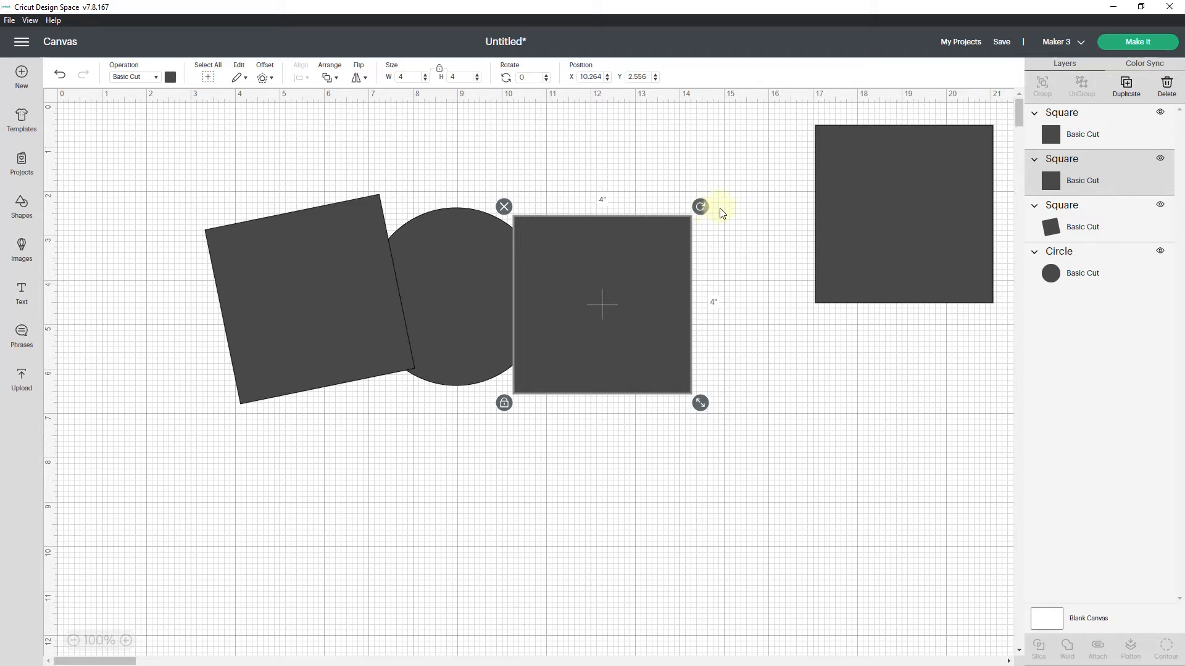
left_click_drag(703, 208, 719, 221)
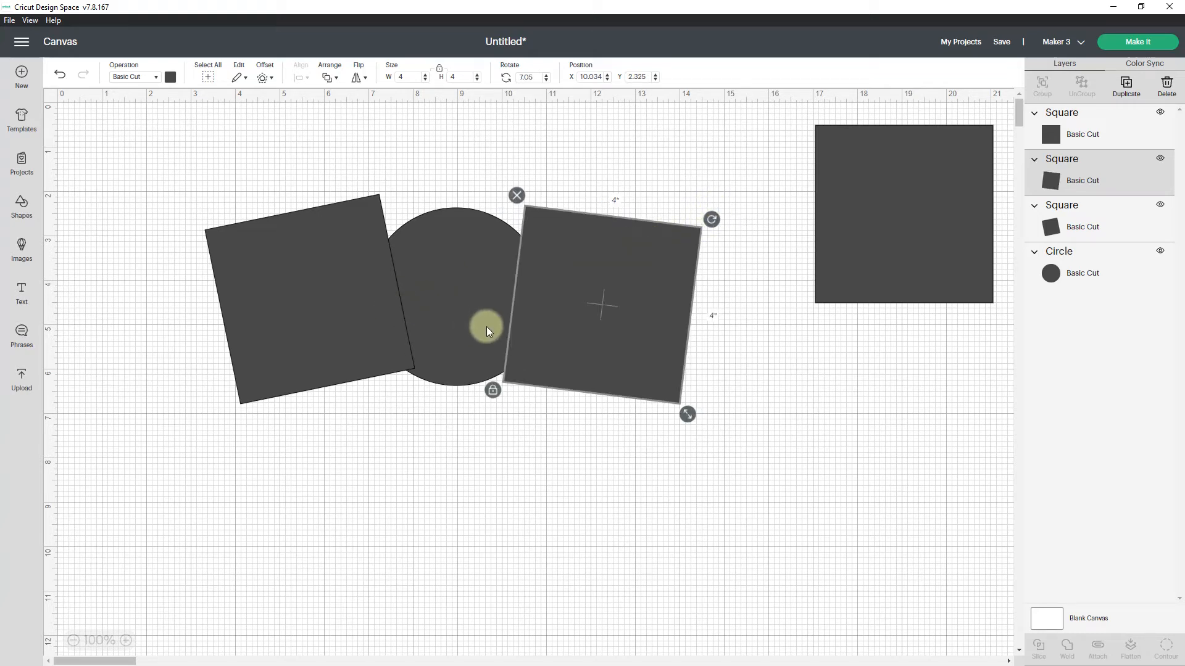
Shift both tilted squares slightly down so their inner edges cross the circle's sides evenly
left_click_drag(387, 343, 388, 354)
left_click_drag(561, 342, 559, 346)
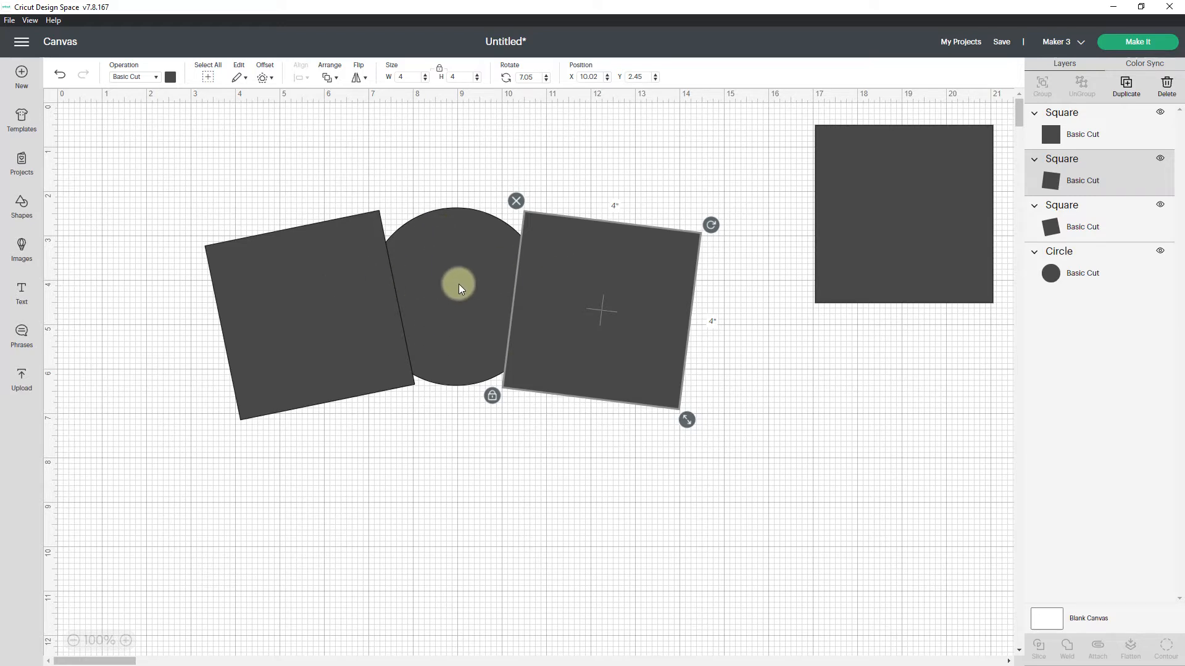
left_click(357, 339)
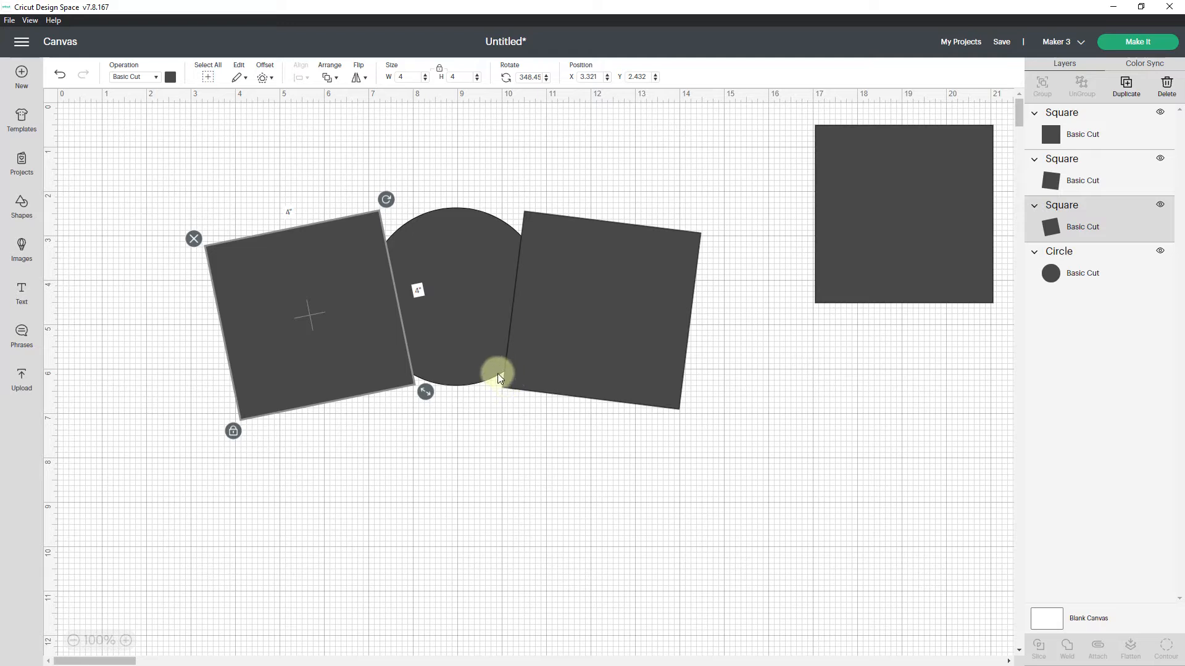
Slice the circle with the left tilted square, and slice the remaining circle piece with the right tilted square
left_click(313, 199)
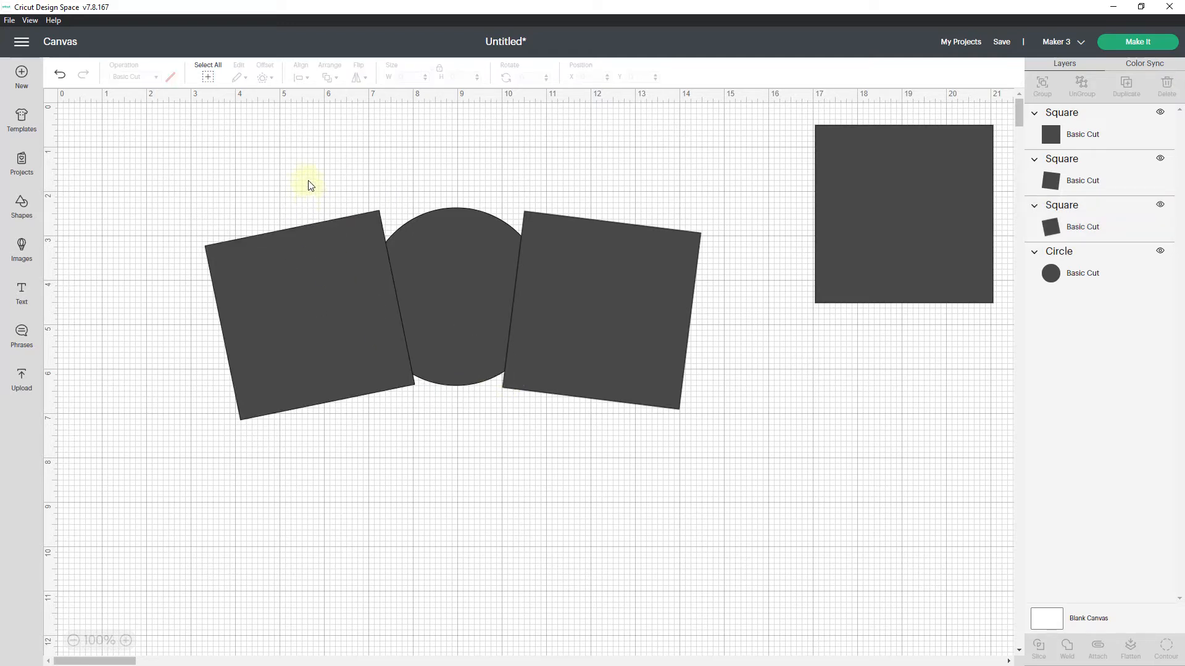
left_click_drag(306, 181, 414, 270)
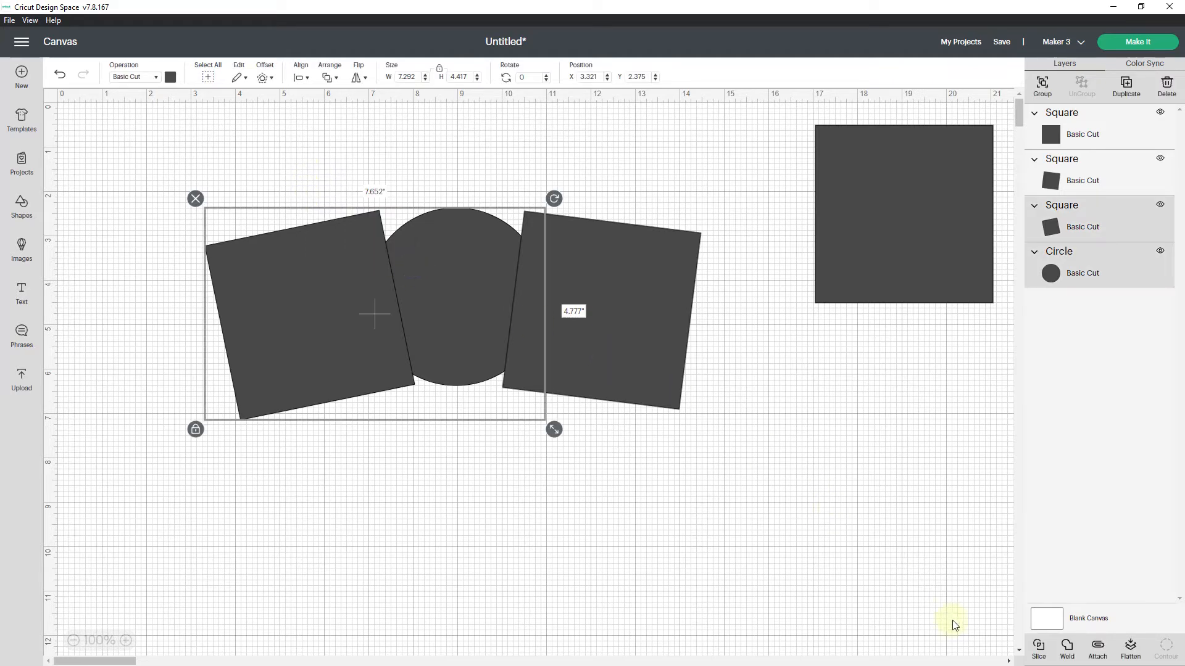
left_click(1039, 653)
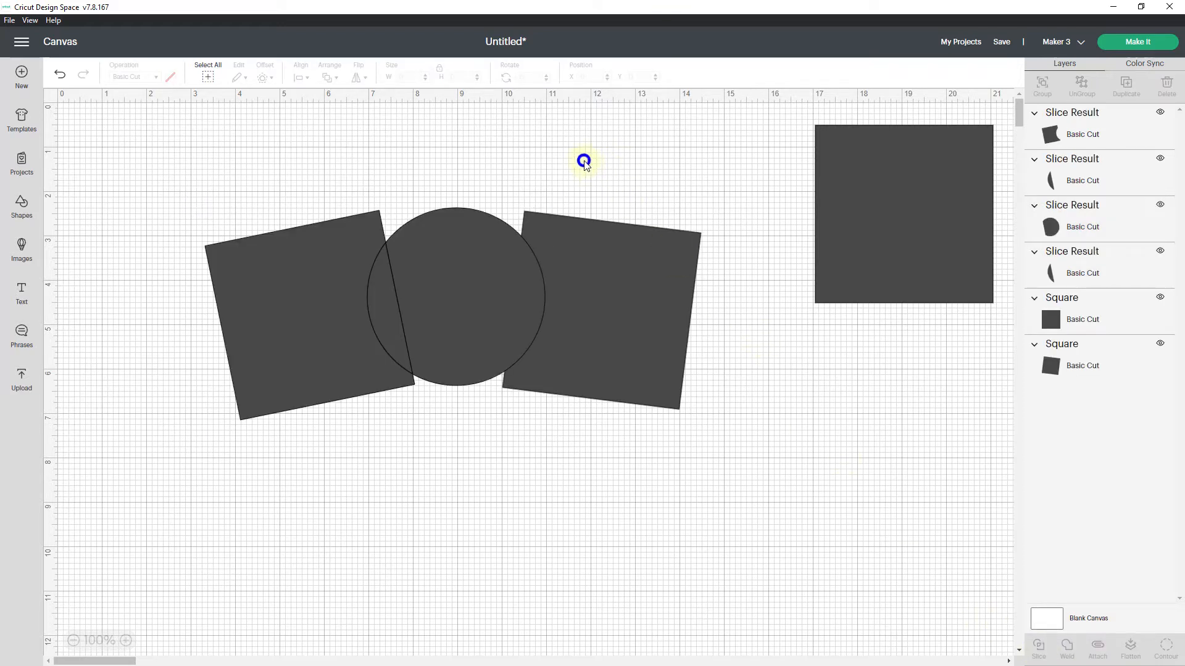
left_click_drag(493, 179, 594, 297)
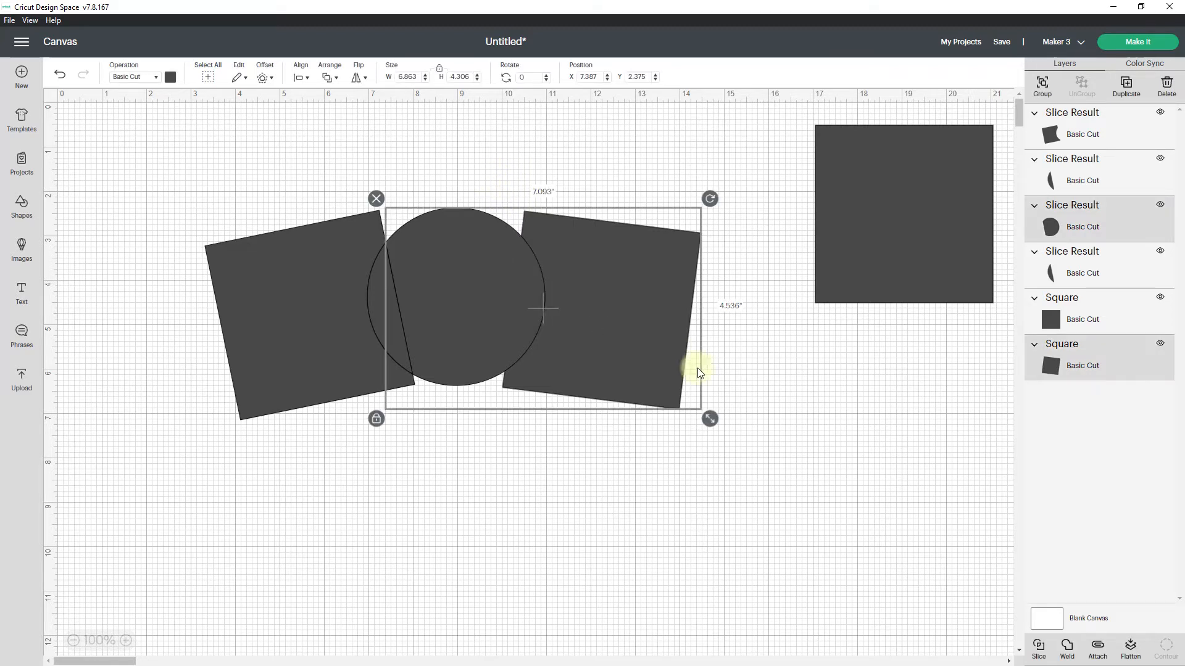
left_click(1040, 649)
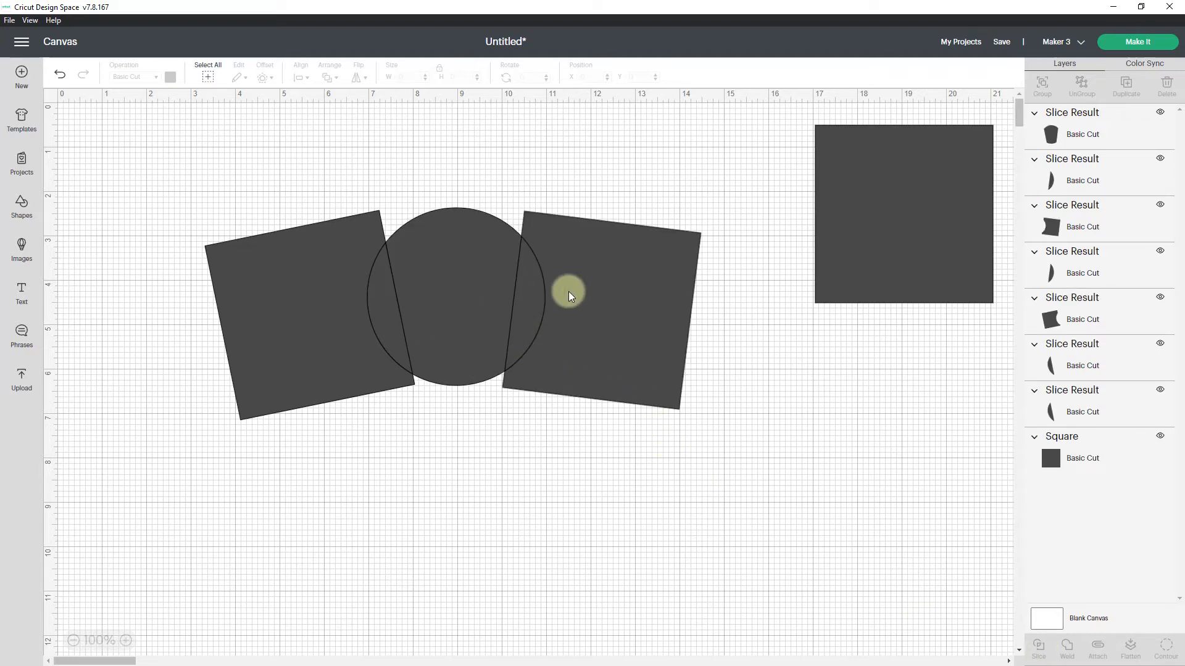
Move the two notched squares outward and pull the tapered middle piece of the circle down, away from the side slivers
left_click_drag(563, 309, 764, 473)
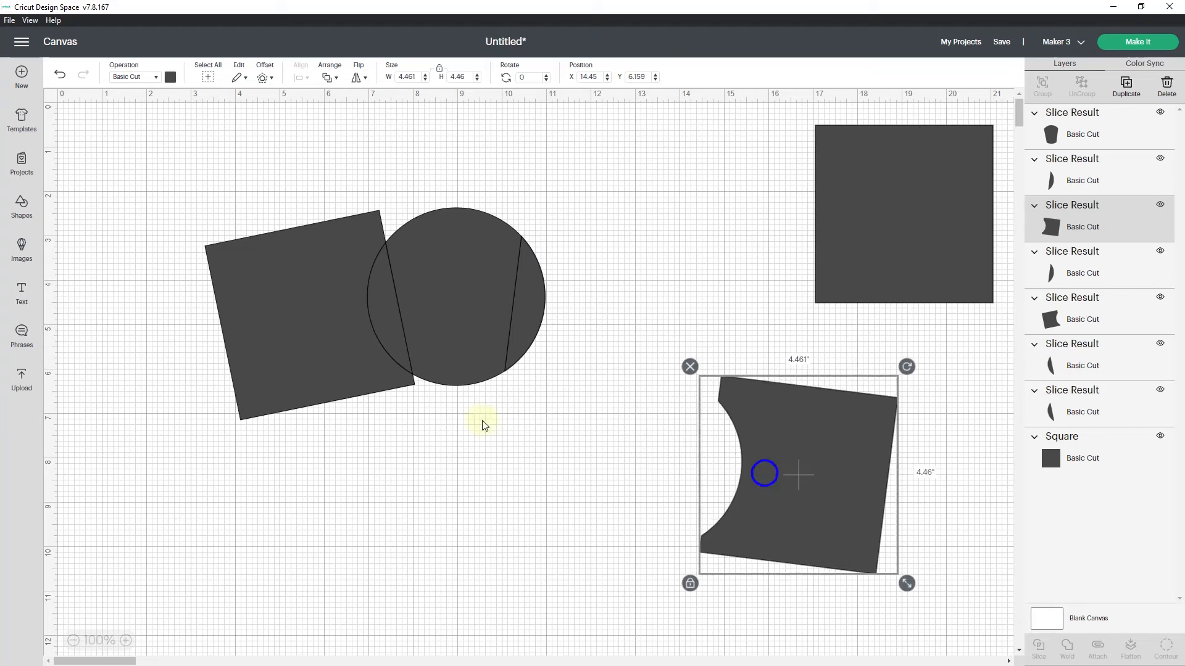
left_click_drag(291, 346, 141, 420)
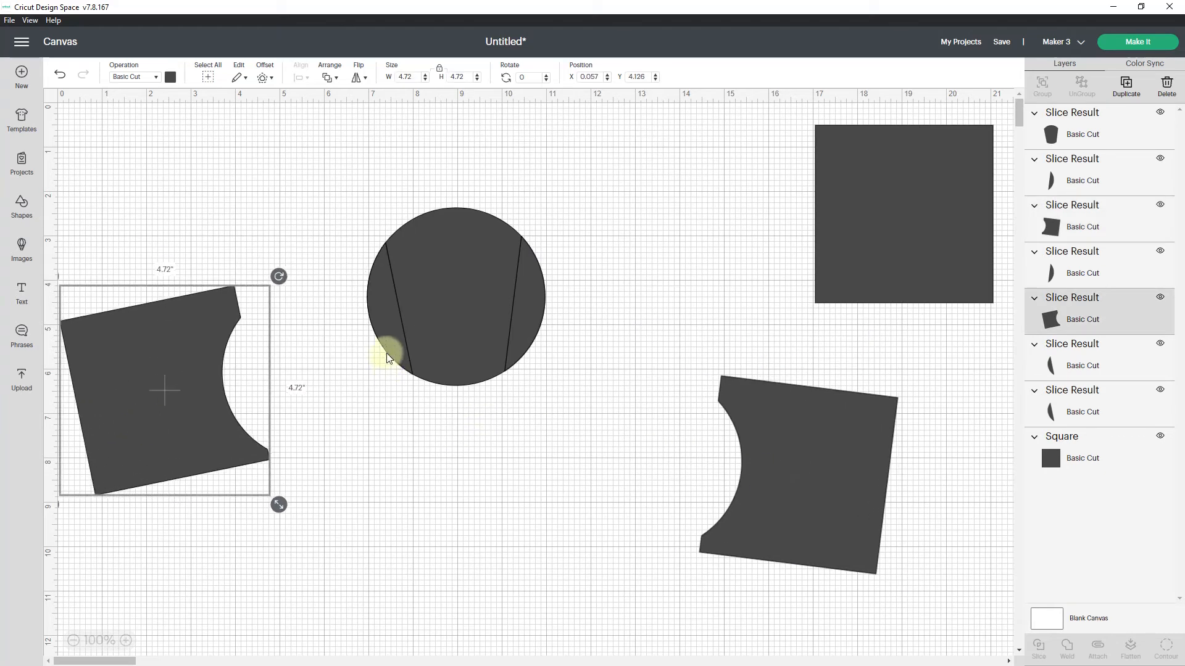
left_click_drag(387, 358, 391, 515)
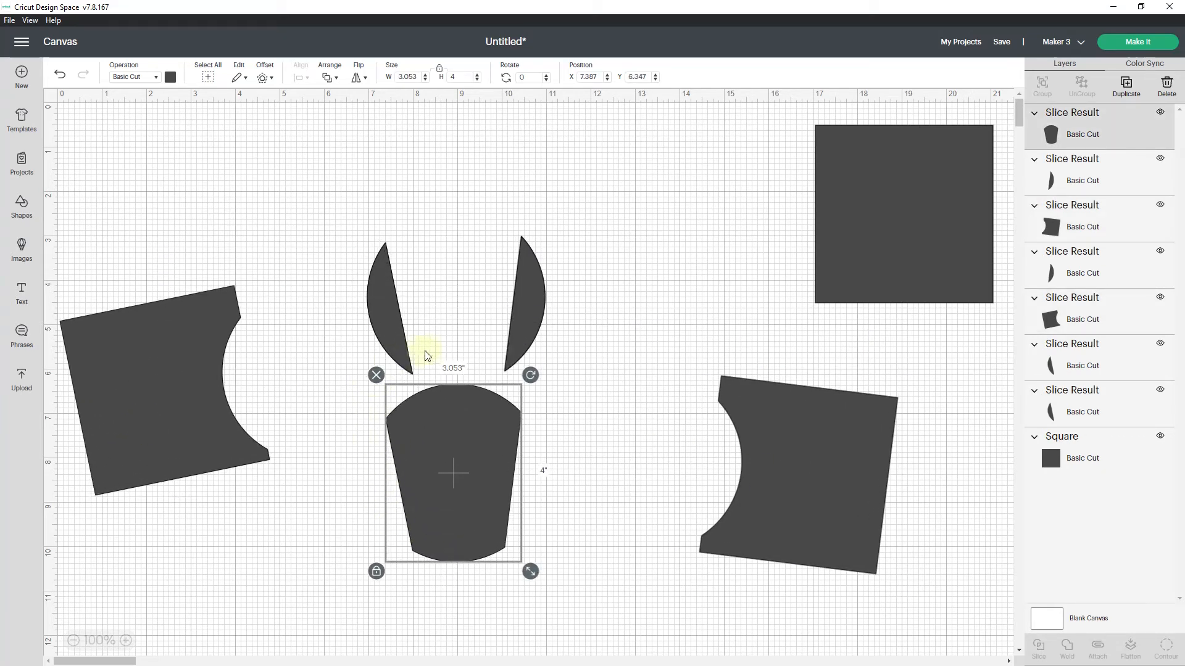
Delete the four curved slivers cut from the circle's sides, and move the tapered piece up between the notched squares
left_click_drag(524, 306, 626, 287)
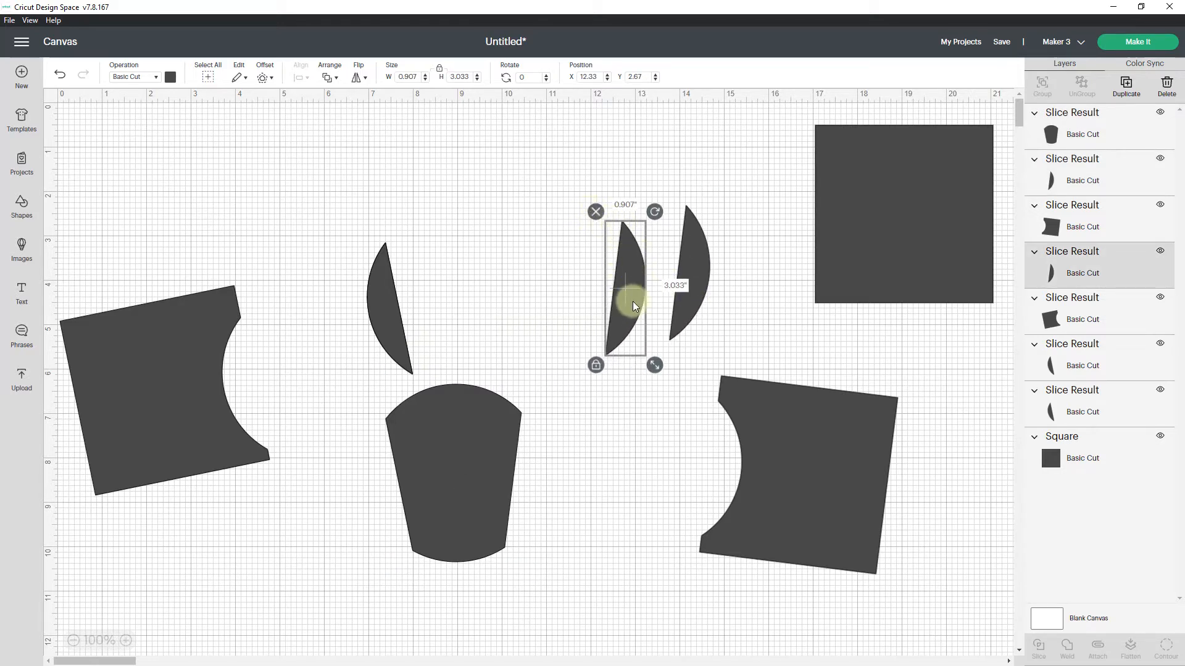
left_click(596, 212)
left_click(682, 221)
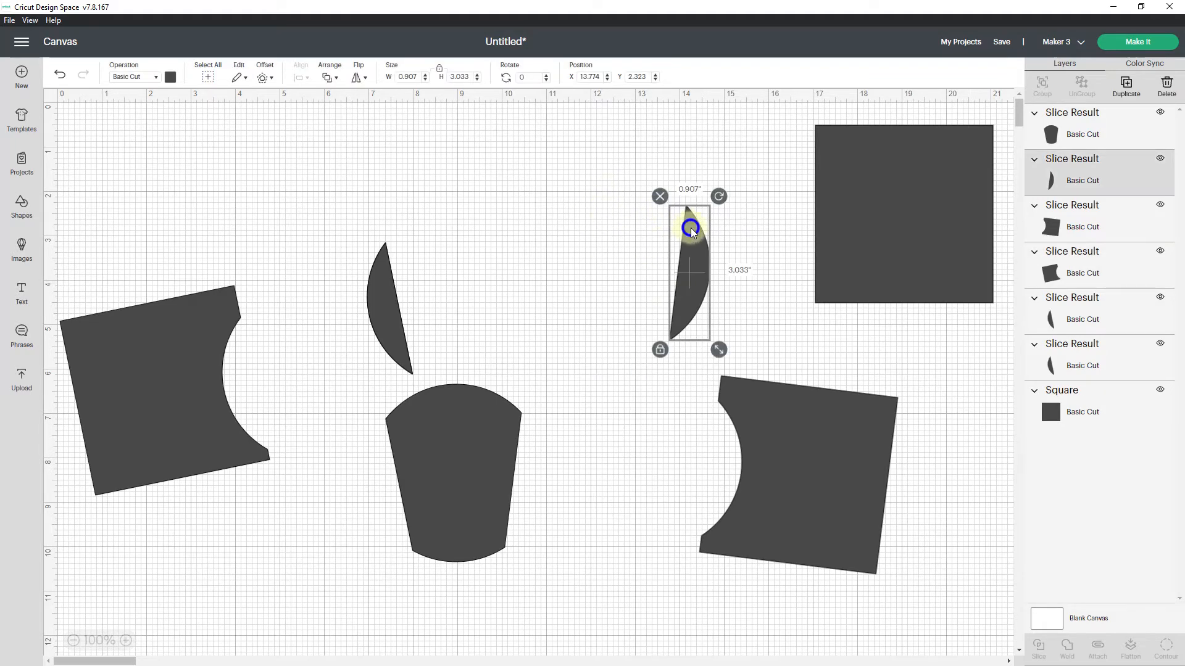
left_click(660, 196)
left_click(381, 278)
left_click(357, 233)
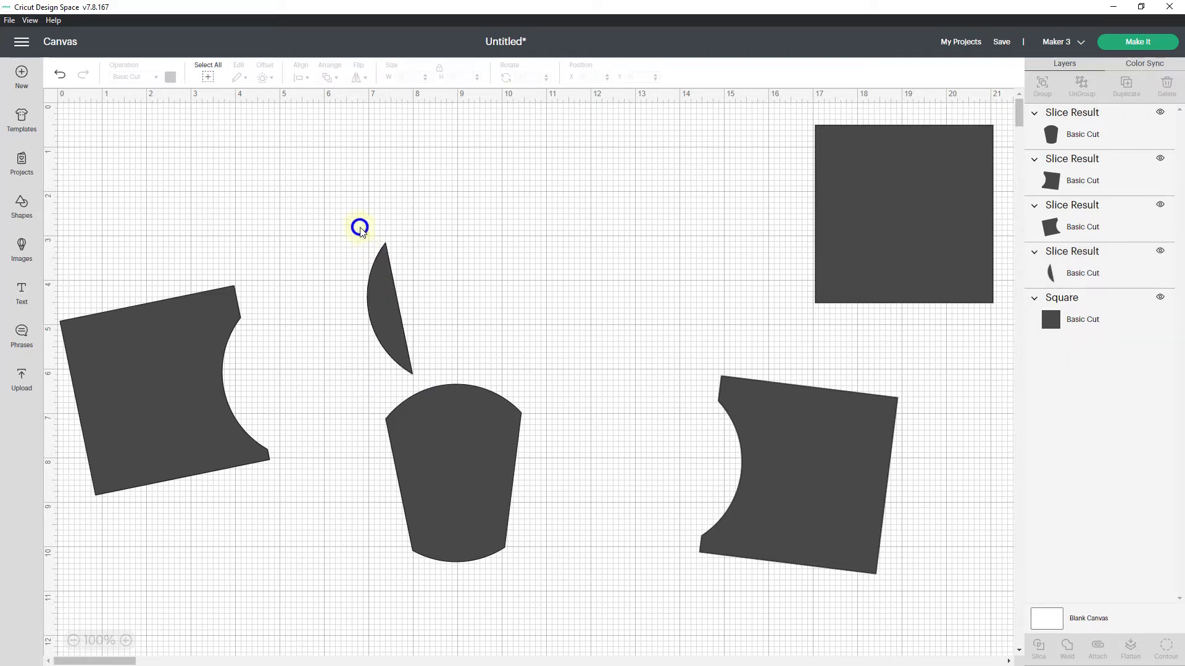
left_click(378, 262)
left_click(358, 234)
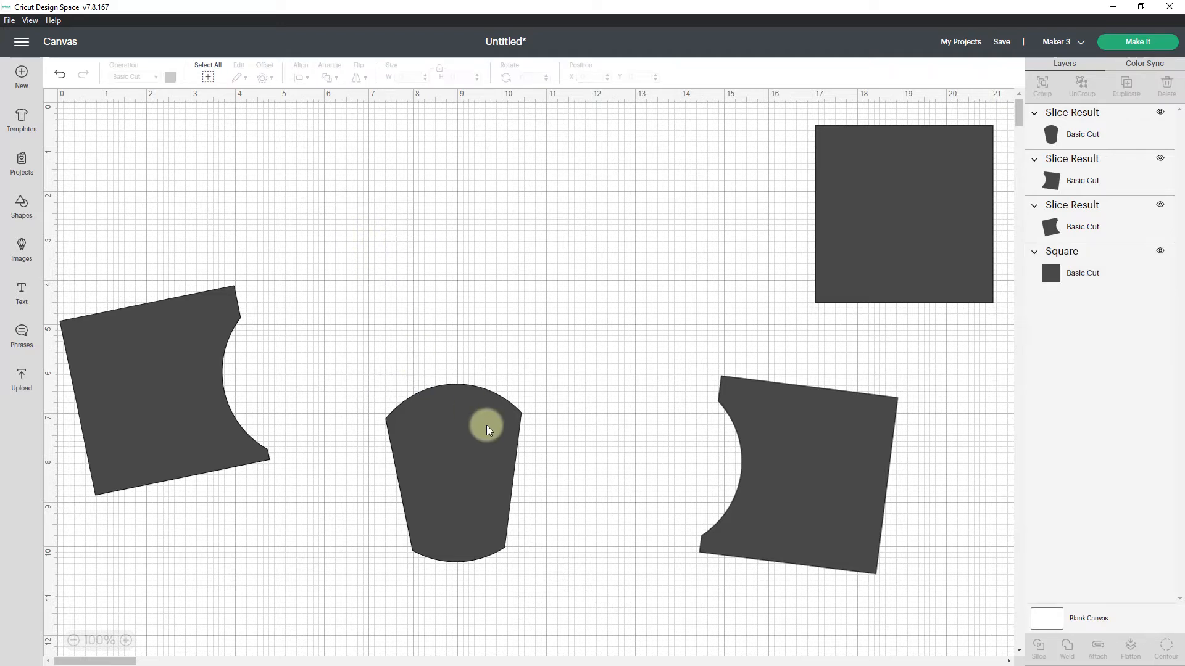
left_click_drag(484, 423, 489, 329)
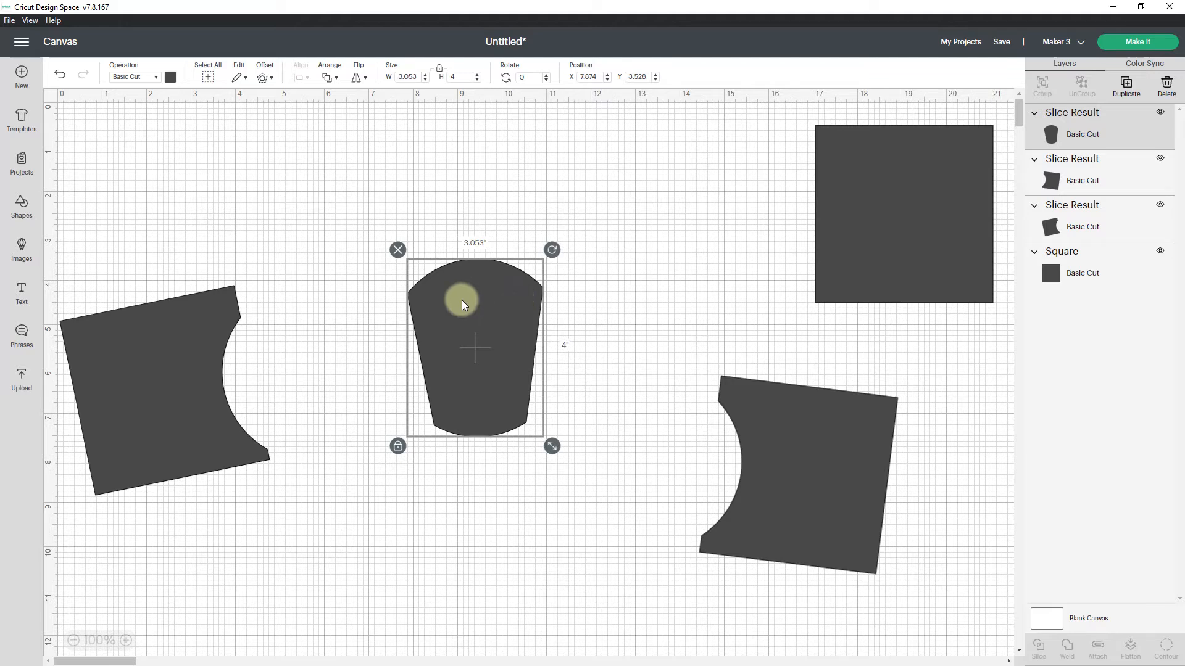
Rotate the left notched square to about 281° so its notch faces up, and place it left of the tapered piece
left_click(167, 333)
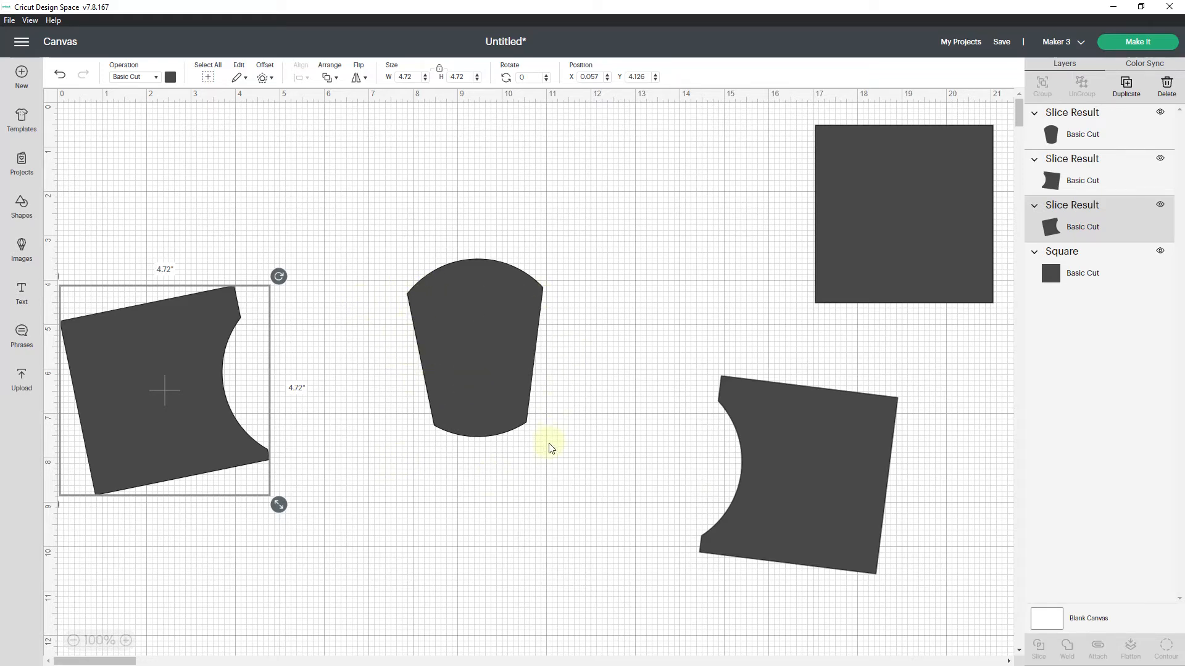
left_click_drag(279, 275, 24, 194)
left_click_drag(132, 326, 220, 227)
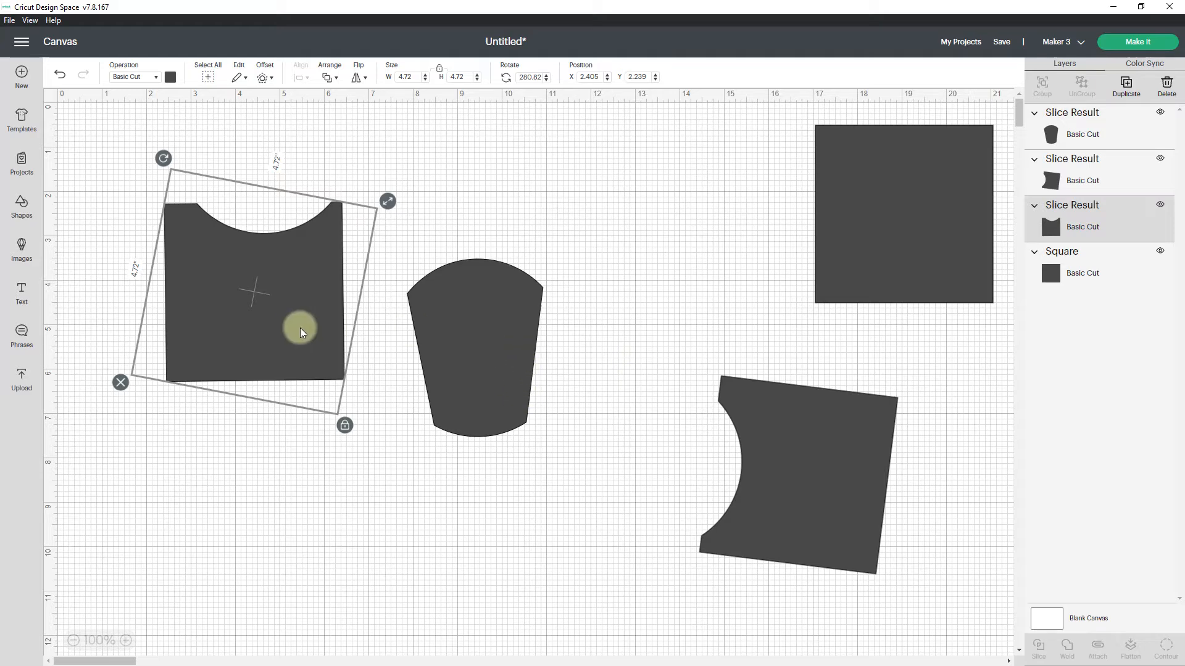
left_click_drag(298, 328, 251, 462)
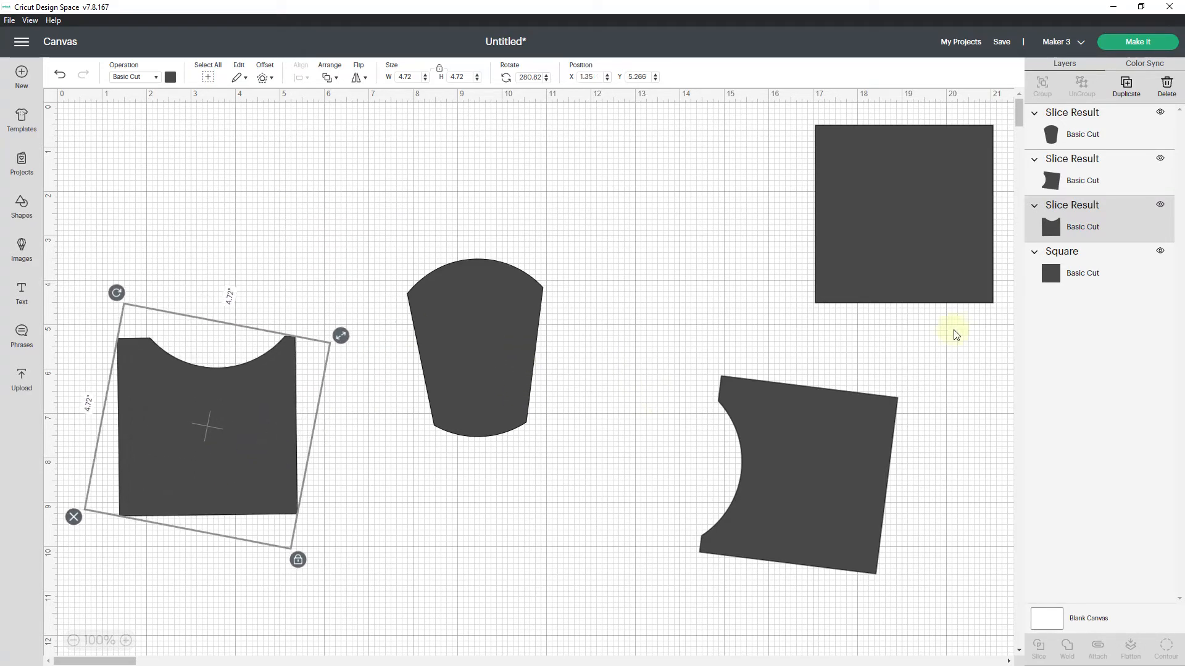
Duplicate the plain 4" square and place the copy over the tapered piece's rounded top
left_click(956, 217)
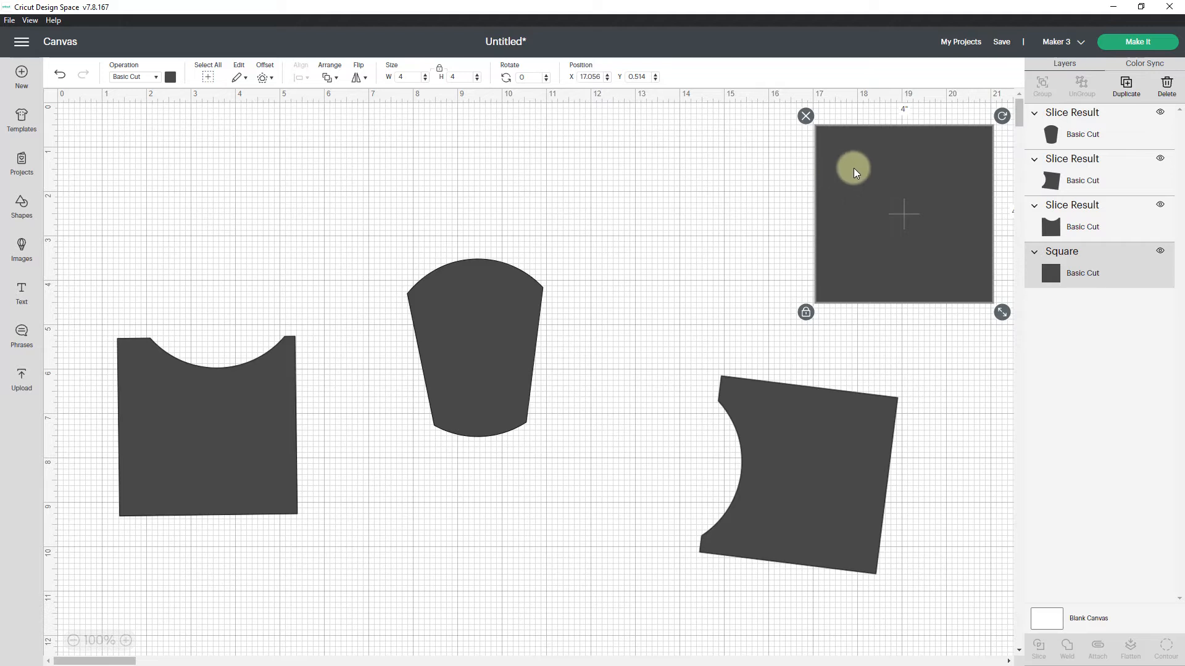
left_click(1126, 87)
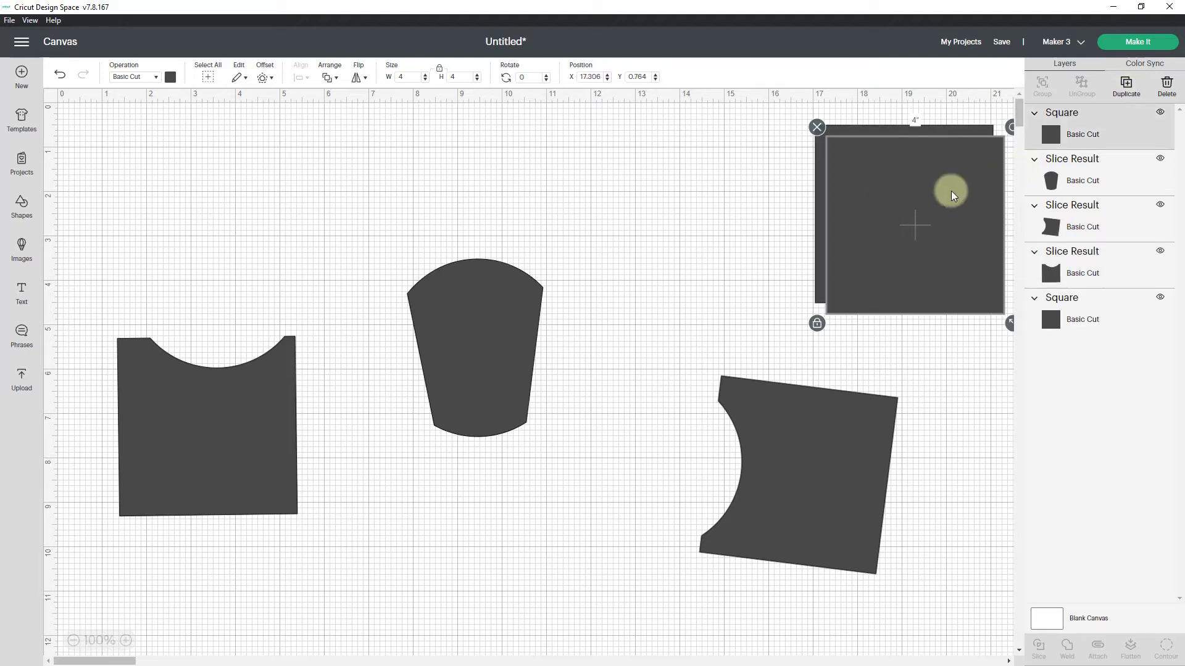
left_click_drag(944, 191, 659, 205)
left_click(496, 306)
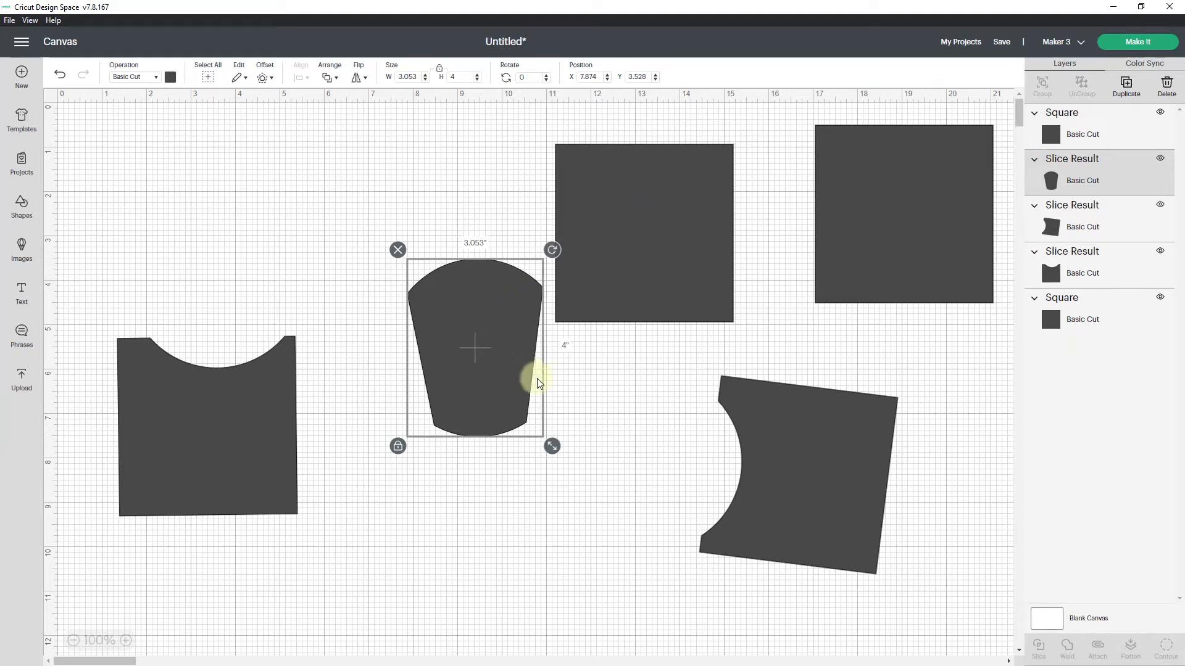
left_click(594, 393)
left_click_drag(600, 309, 430, 272)
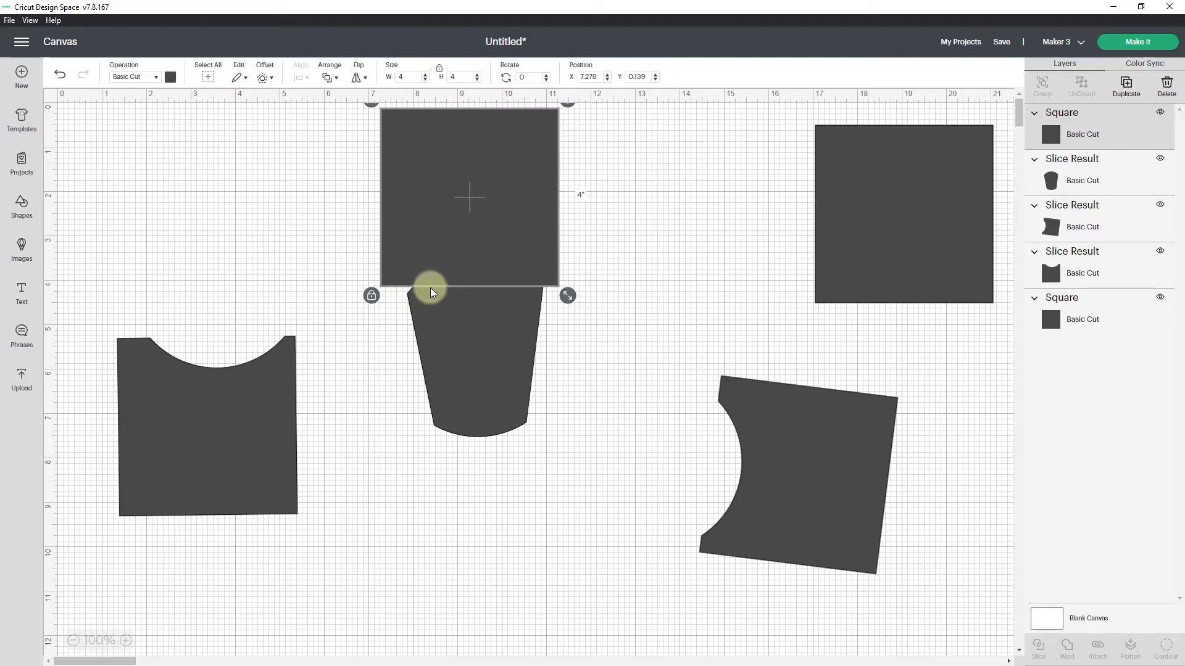
Rotate the tapered piece to about 1.76° and shift it slightly left beneath the overlapping square
left_click(471, 368)
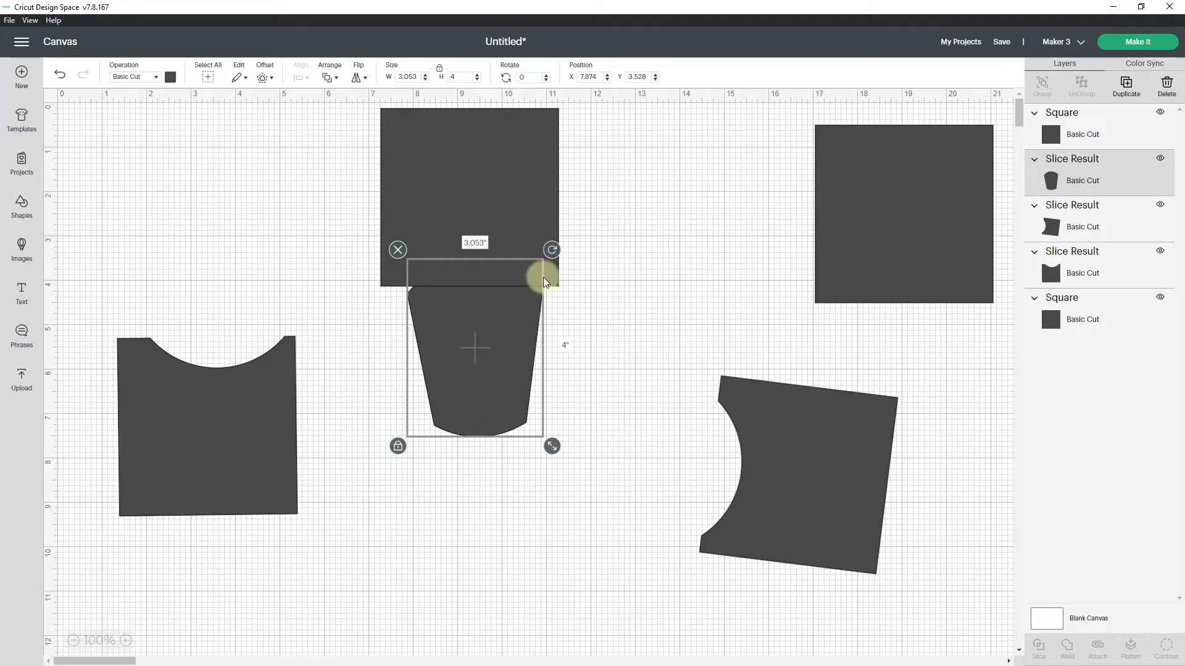
left_click_drag(551, 250, 554, 254)
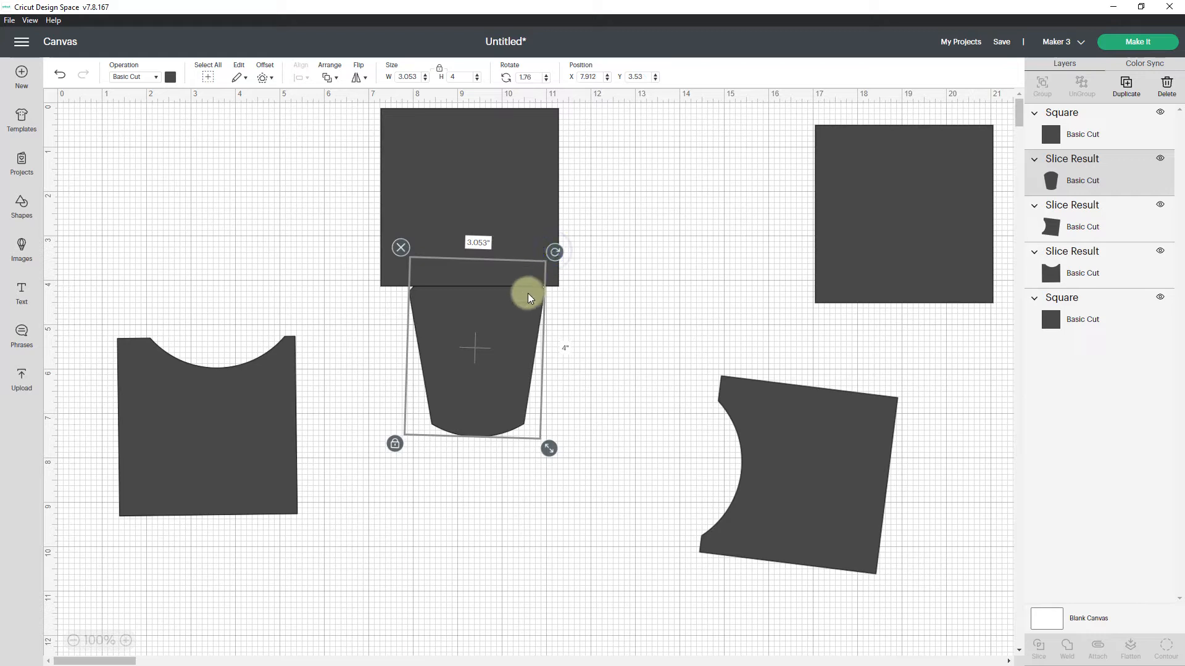
left_click_drag(518, 304, 510, 313)
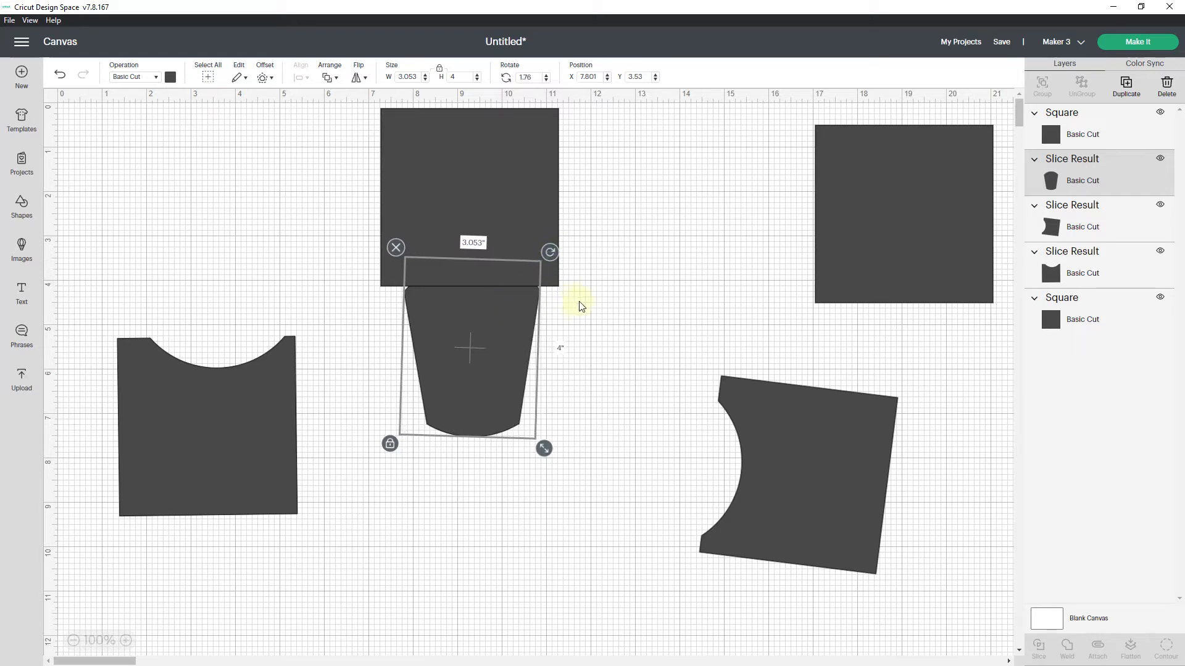
Nudge the overlapping square down to about Y 0.236 so its lower edge meets the tapered piece's upper corners
left_click(598, 300)
left_click_drag(529, 267, 536, 261)
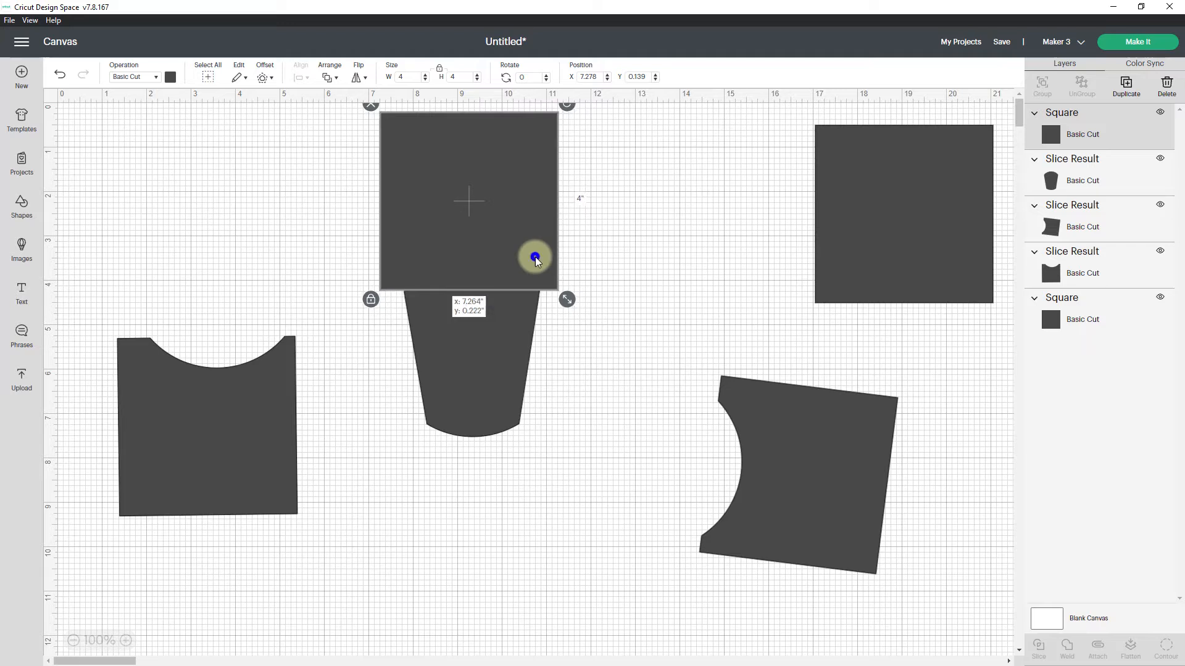
left_click(364, 237)
left_click_drag(338, 212, 475, 333)
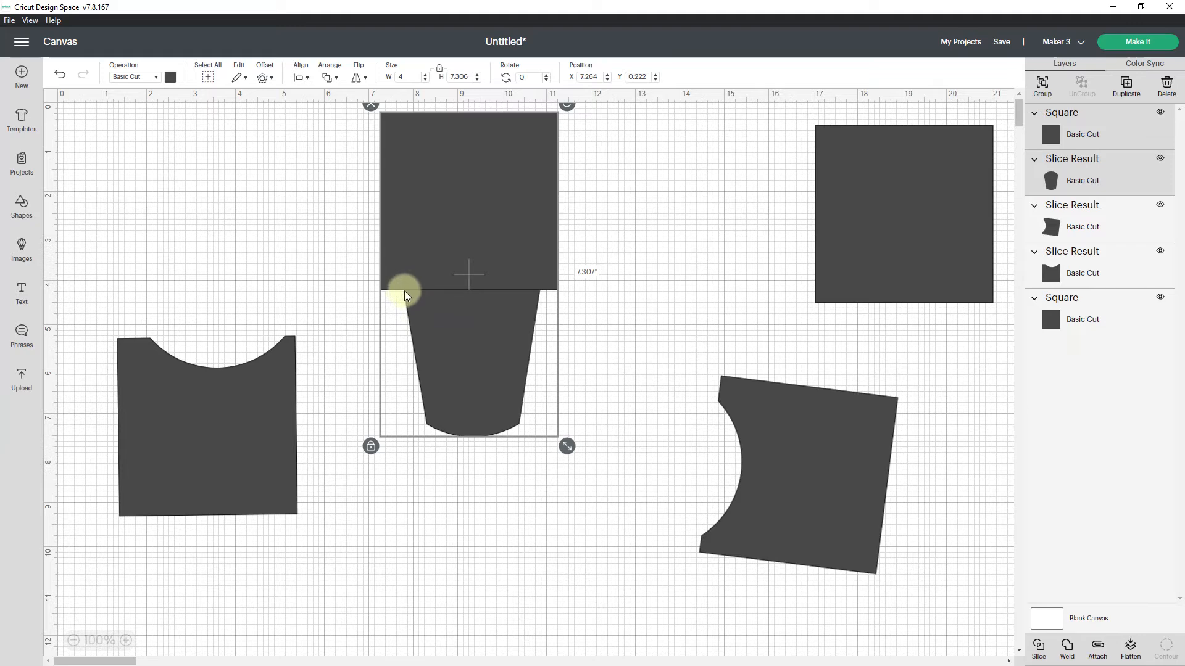
left_click(617, 291)
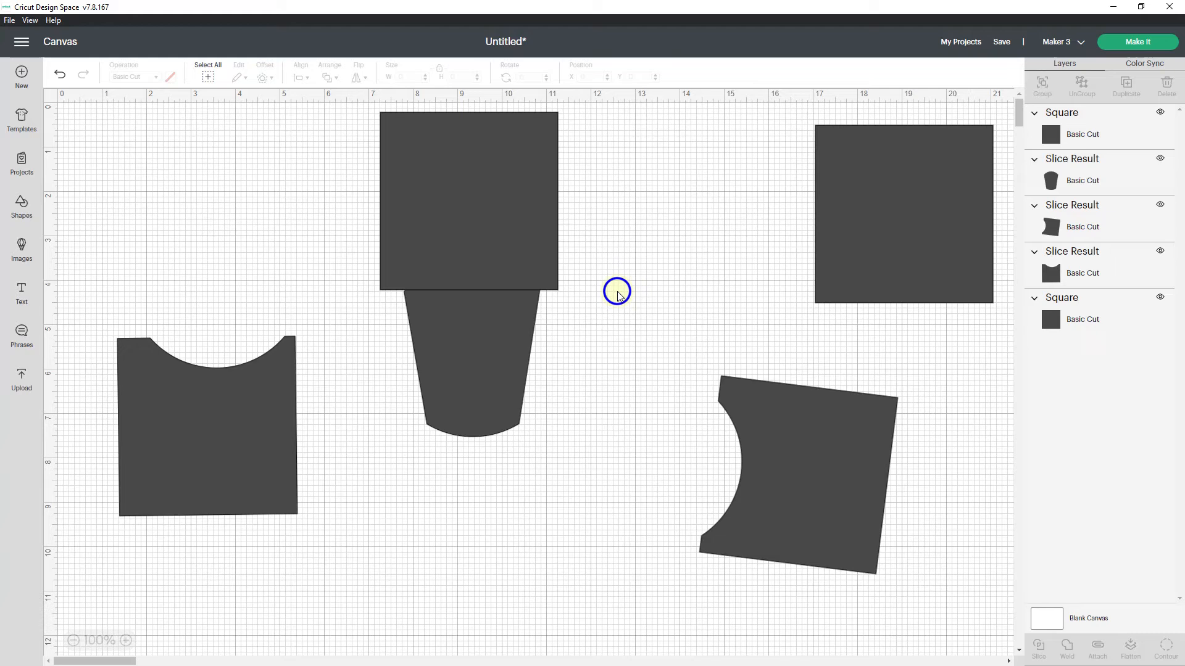
left_click(550, 271)
left_click(550, 274)
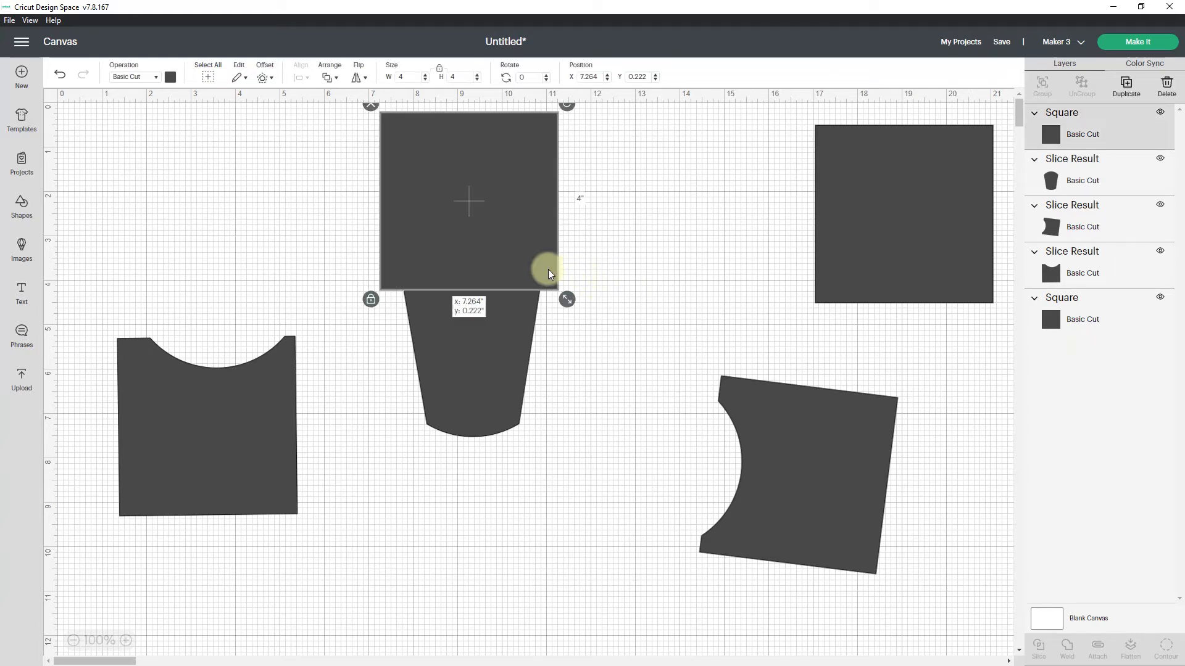
left_click_drag(550, 273, 550, 274)
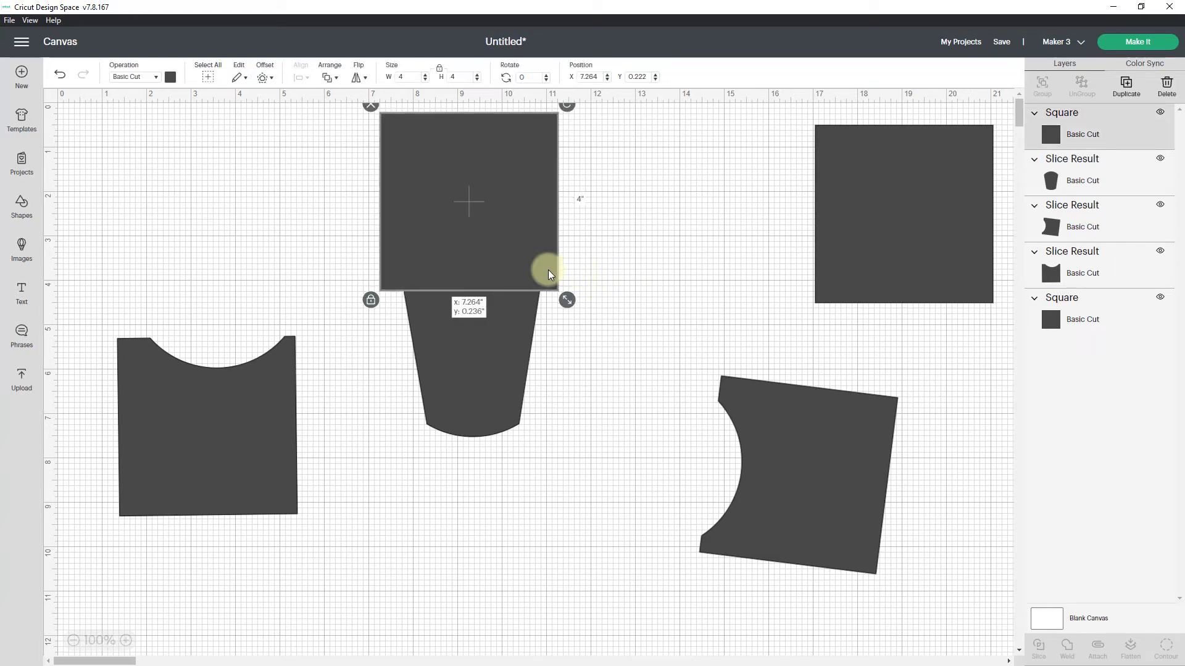
left_click(621, 283)
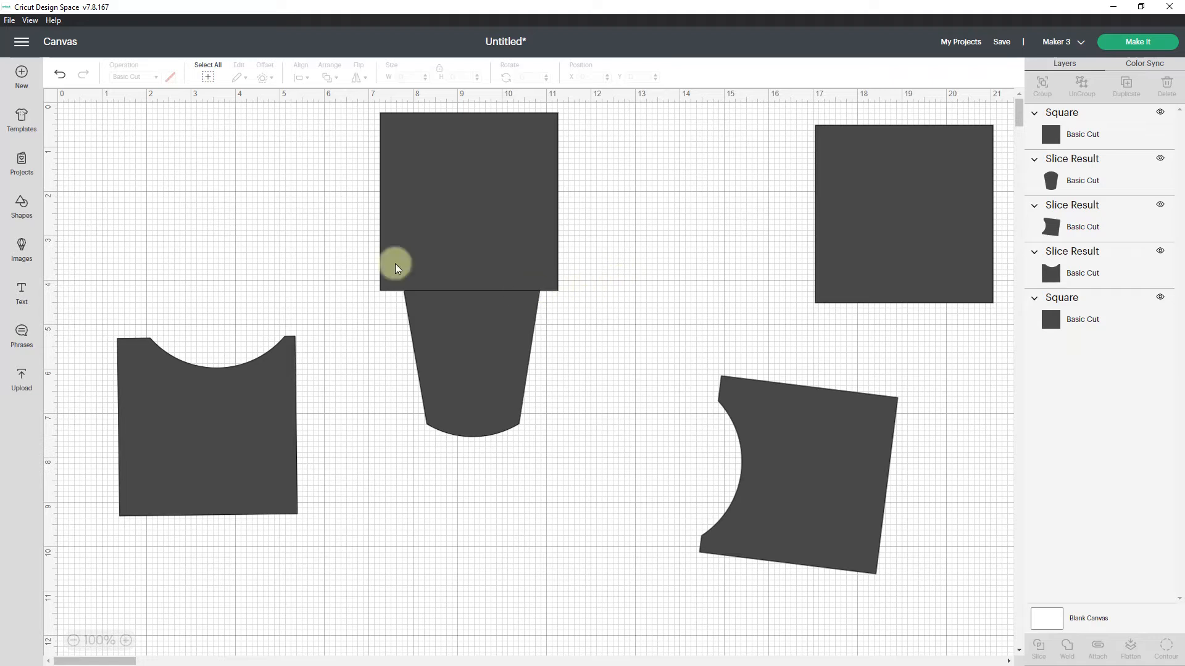
Slice the rounded top off the tapered piece with the overlapping square, and separate the flat-topped cup shape from the offcuts
left_click_drag(355, 232, 484, 337)
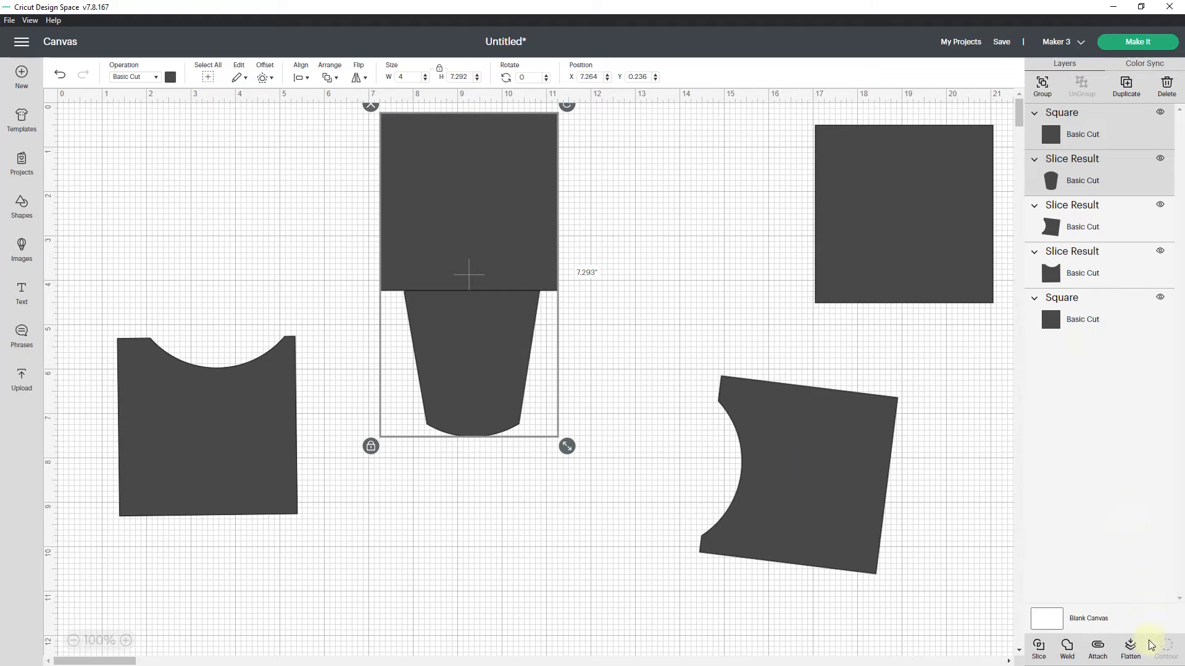
left_click(1040, 646)
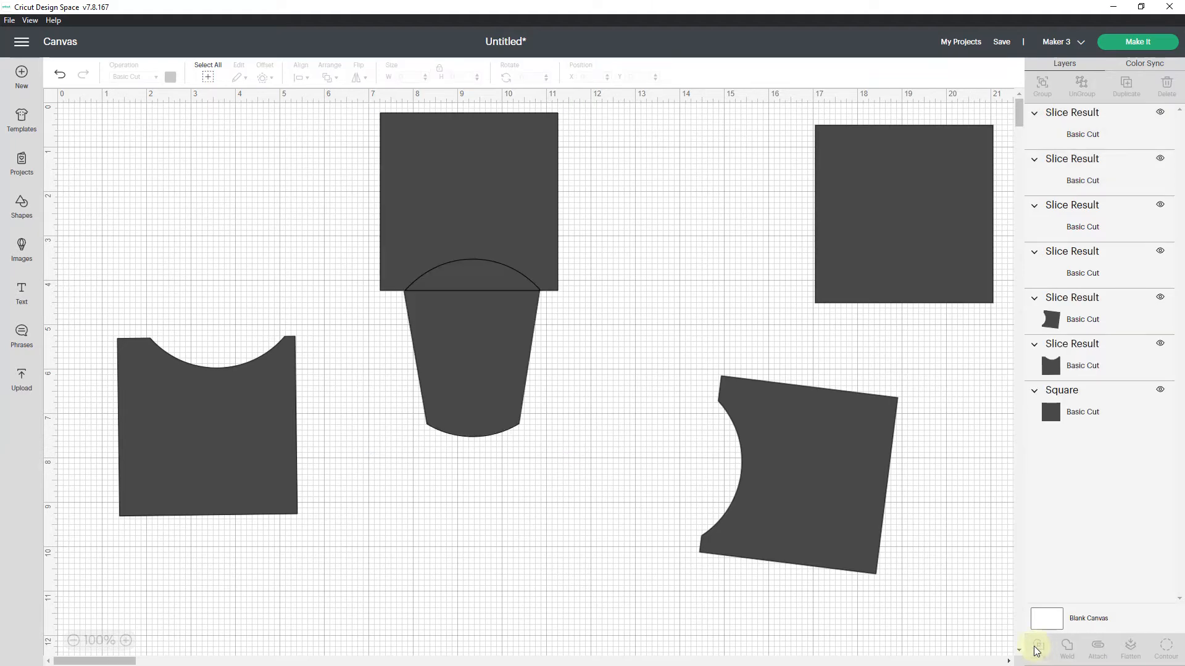
left_click_drag(544, 282, 261, 211)
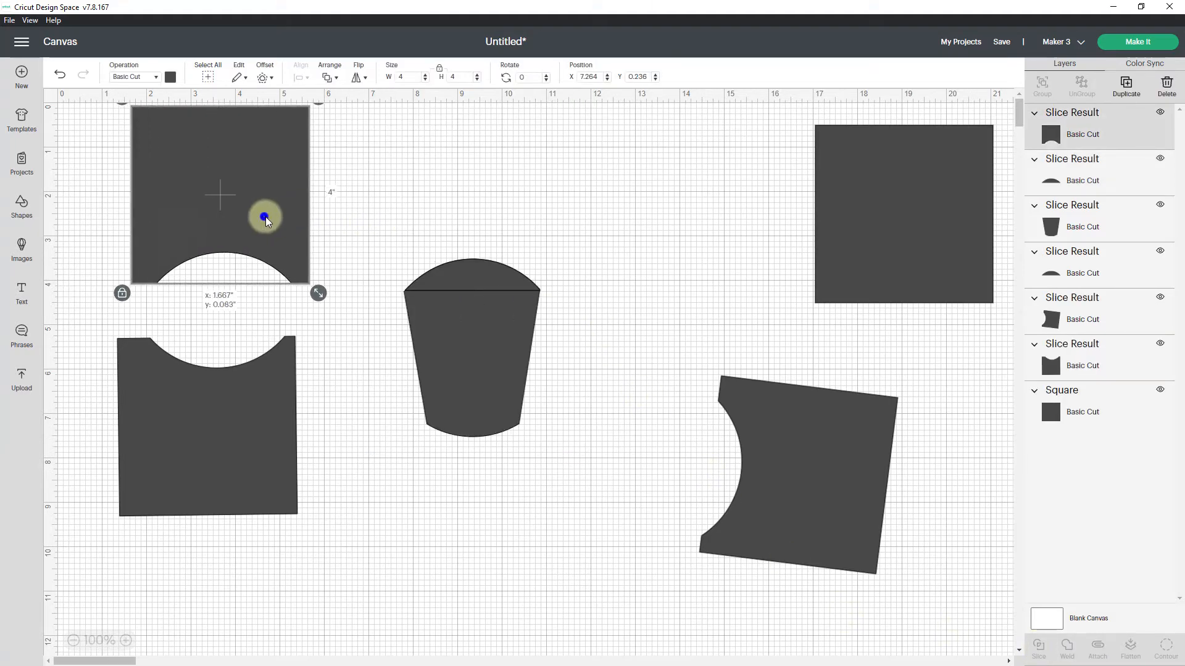
left_click_drag(484, 269, 217, 199)
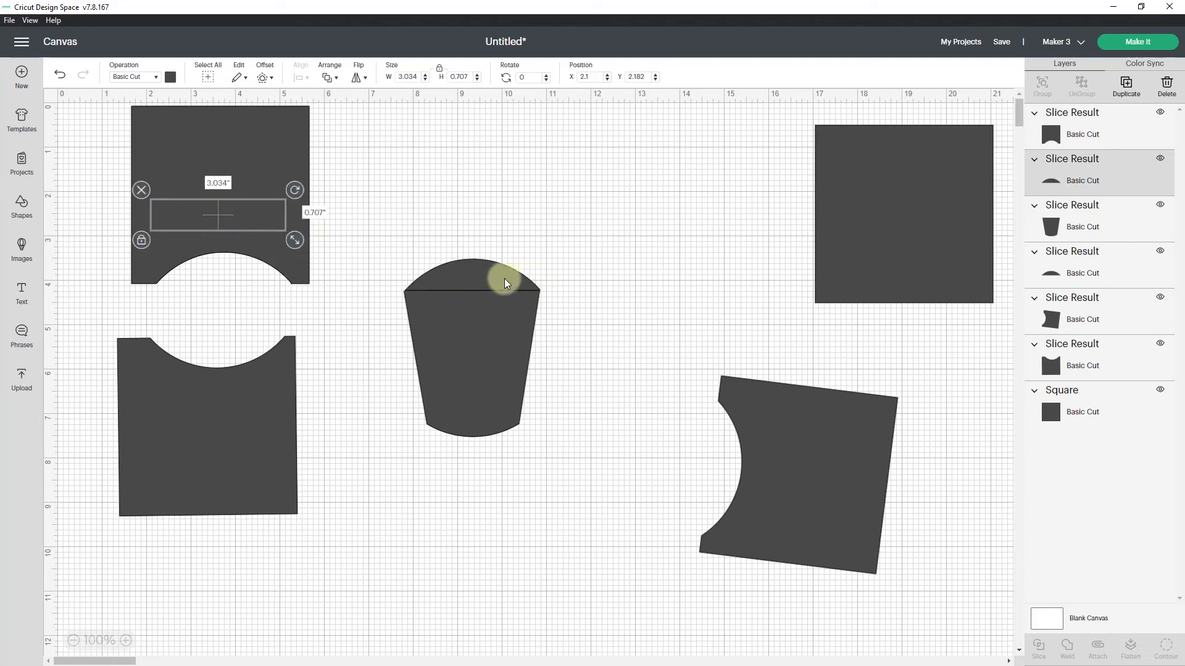
left_click_drag(502, 272, 232, 180)
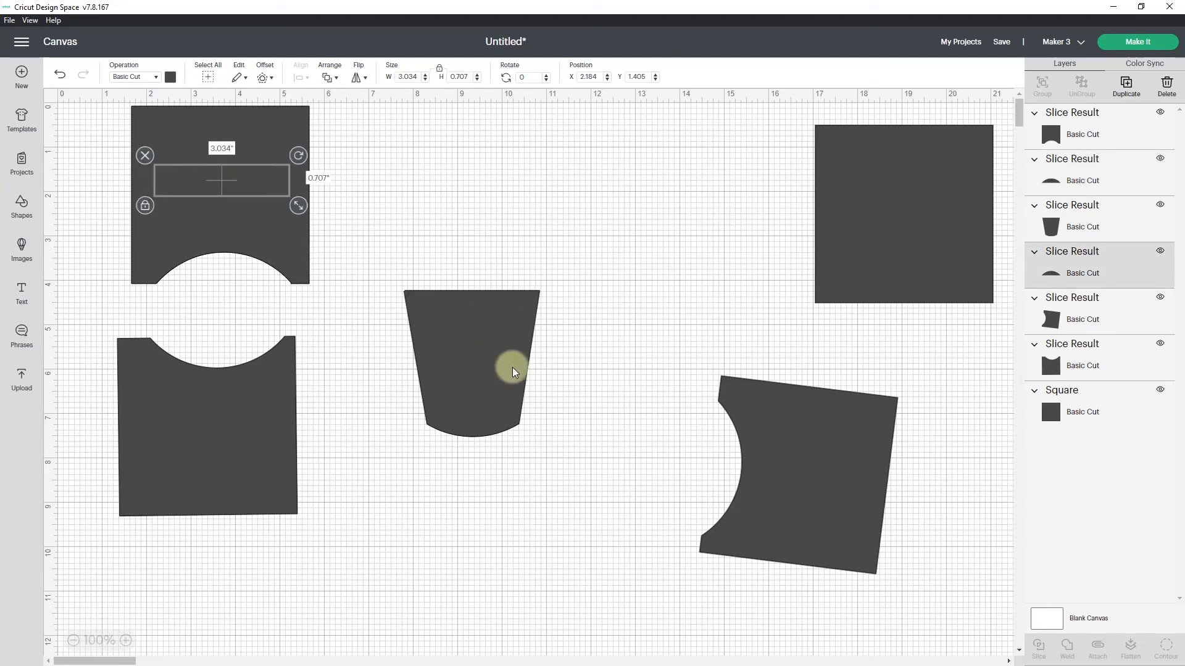
left_click_drag(486, 374, 519, 409)
Delete the square with the notched lower edge and the two arc-shaped offcuts
left_click(265, 239)
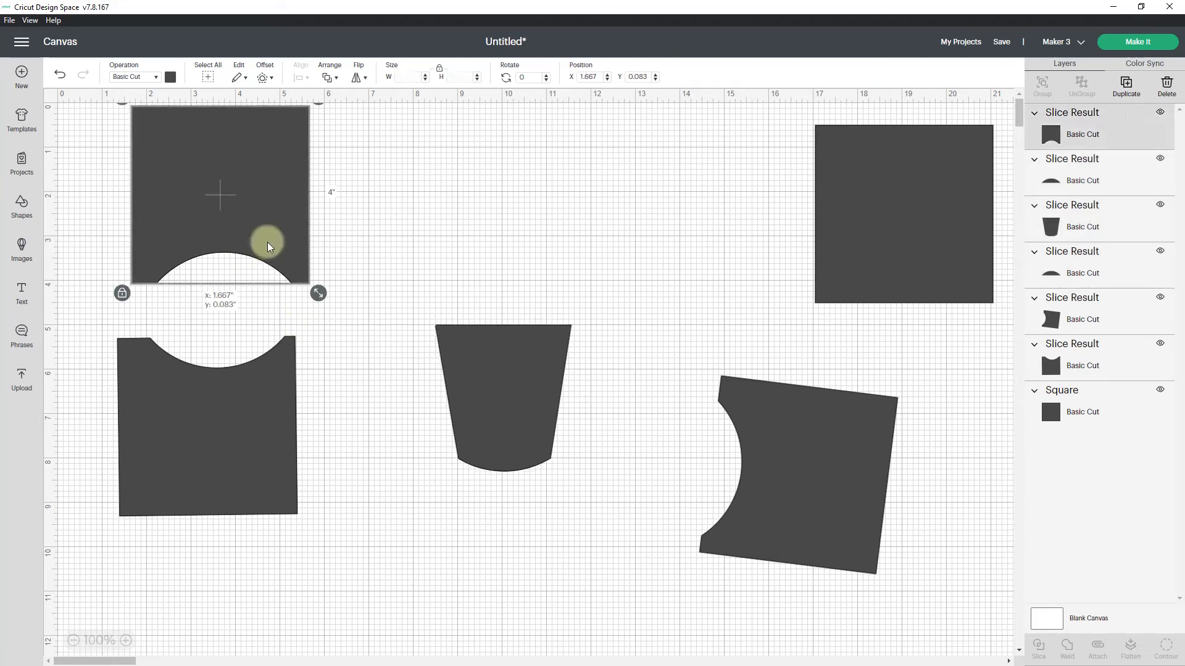
left_click_drag(267, 207, 309, 259)
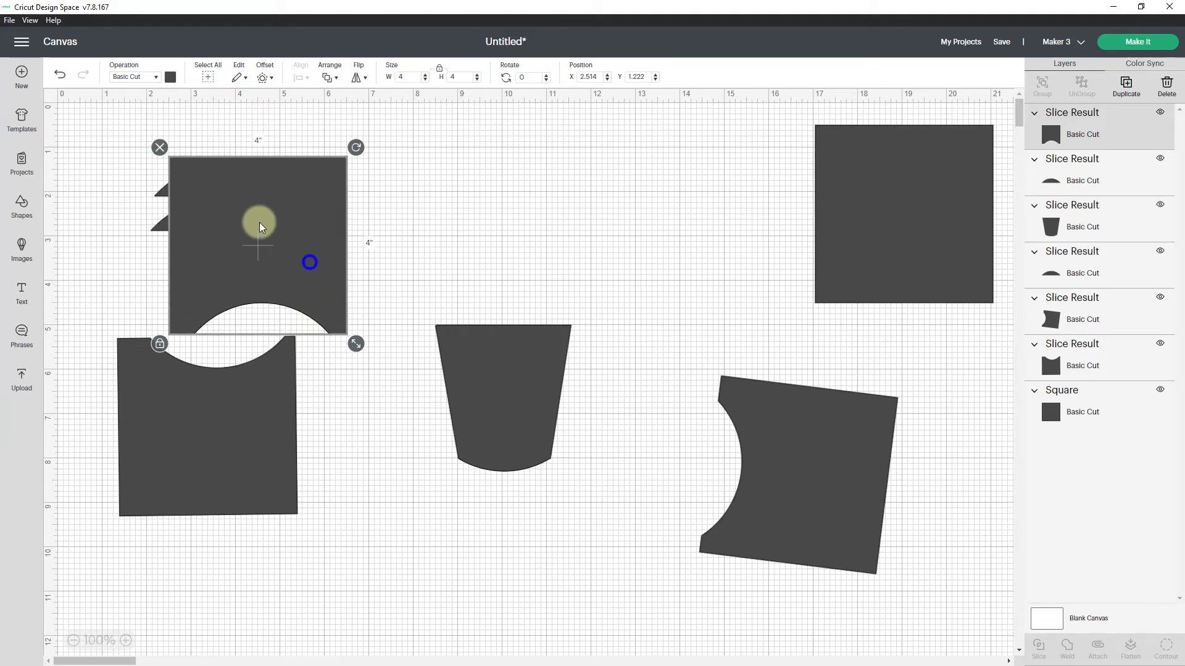
left_click(158, 146)
left_click(193, 179)
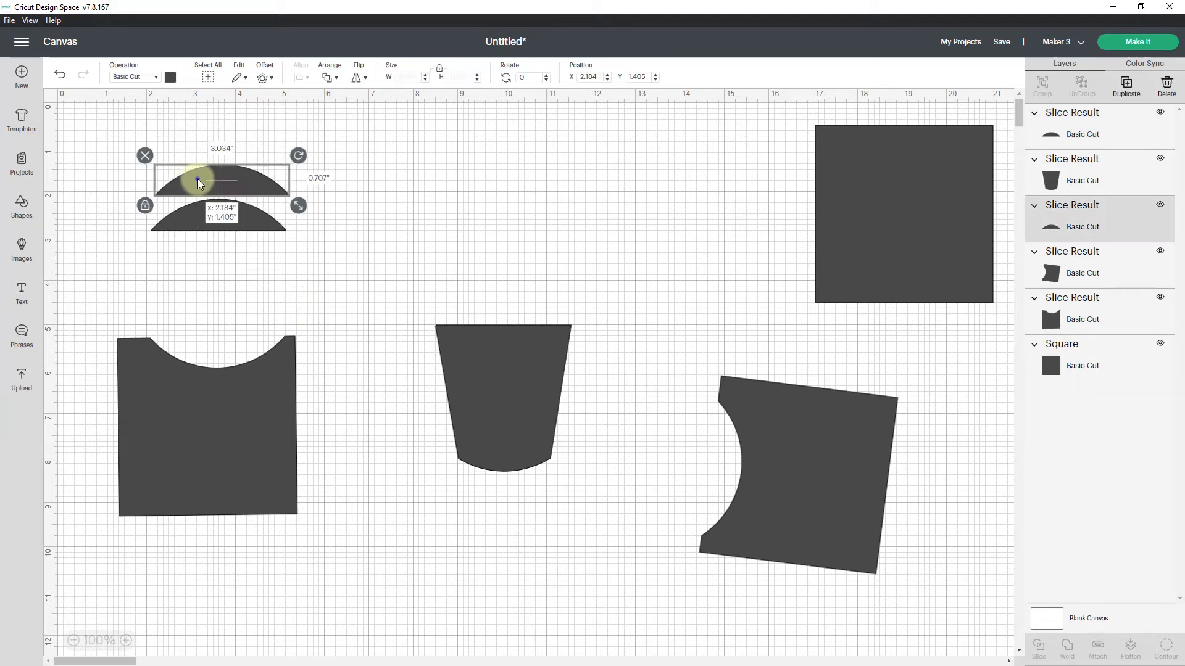
left_click(148, 153)
left_click(190, 222)
left_click(139, 191)
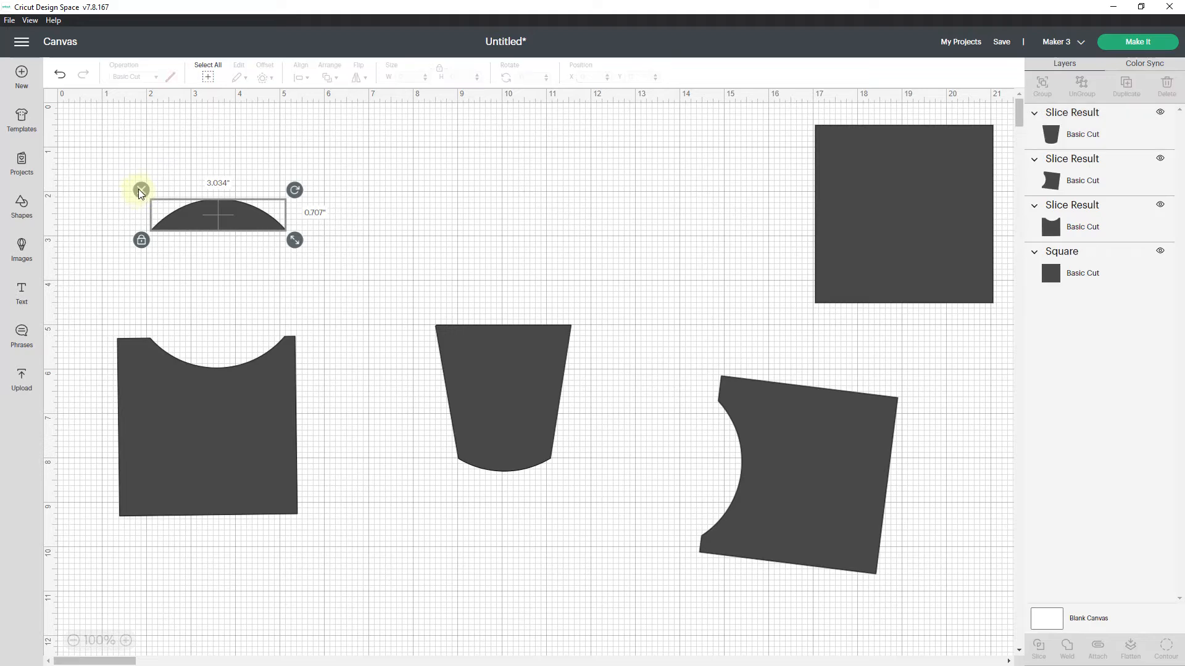
Delete the two remaining notched squares on either side of the cup shape
left_click(264, 415)
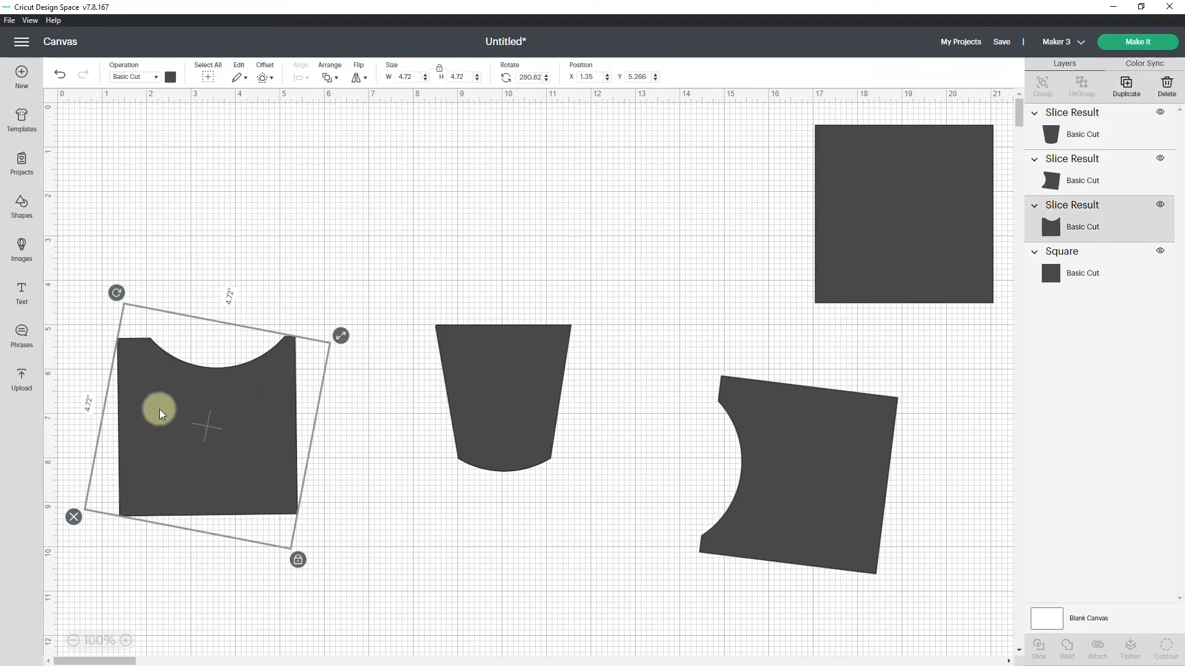
left_click(73, 517)
left_click(758, 443)
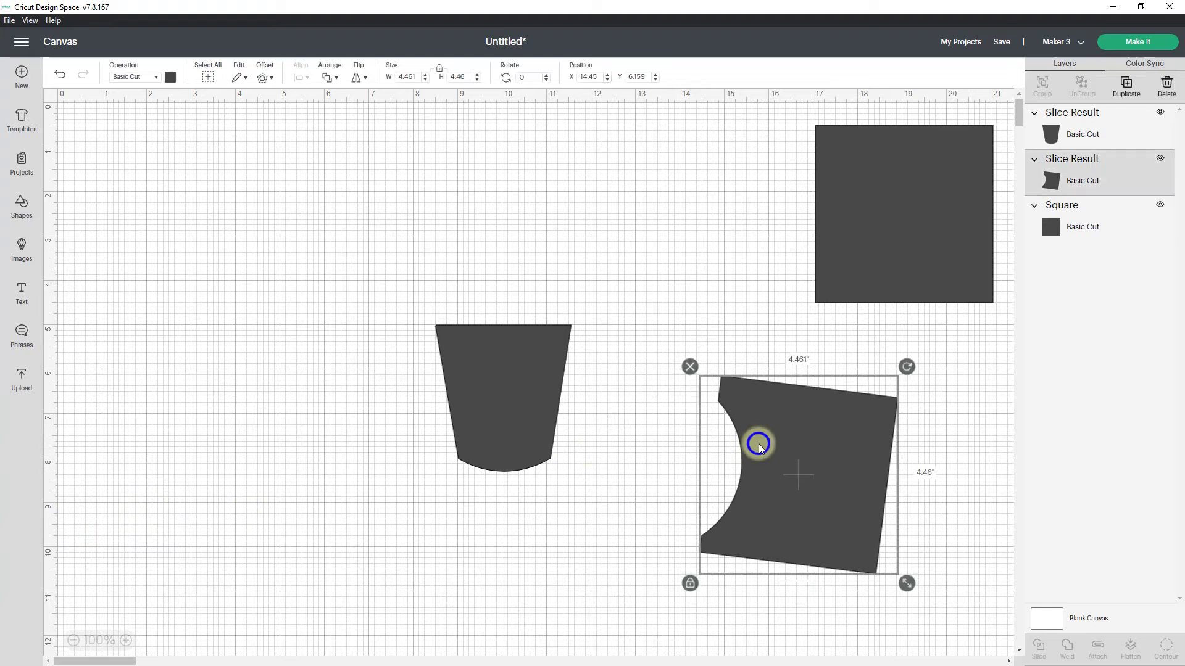
left_click(686, 363)
Move the plain square slightly down and left, and duplicate the flat-topped cup shape
mouse_move(870, 259)
left_mouse_down()
mouse_move(842, 261)
mouse_move(869, 271)
left_mouse_up()
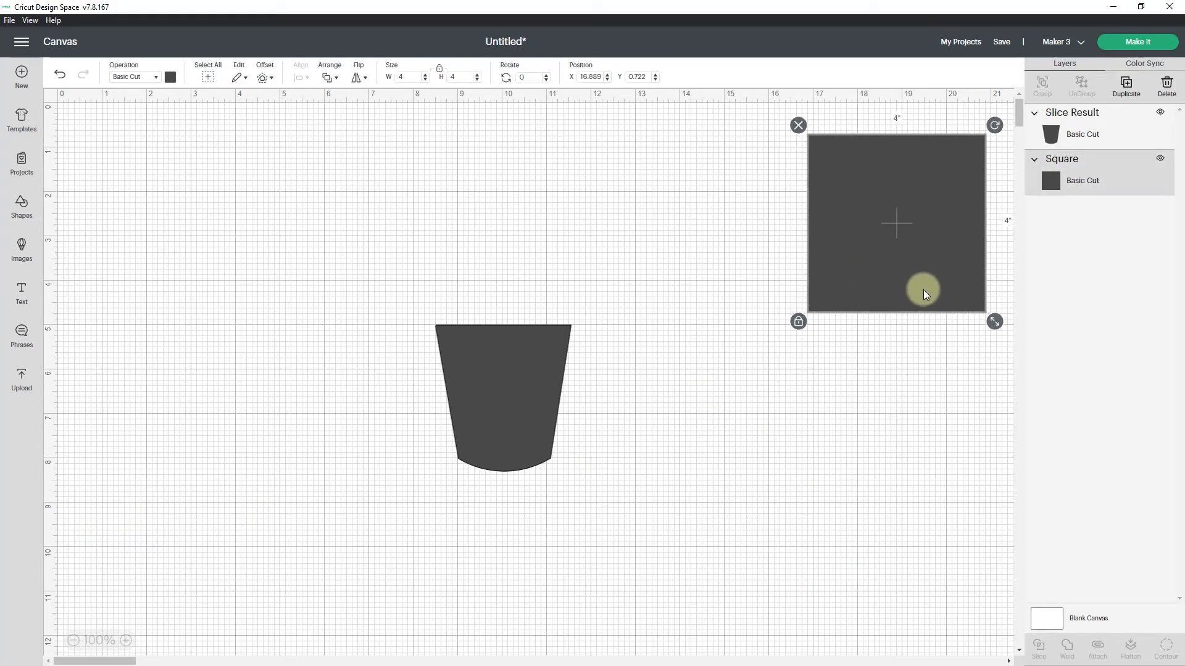
left_click(473, 399)
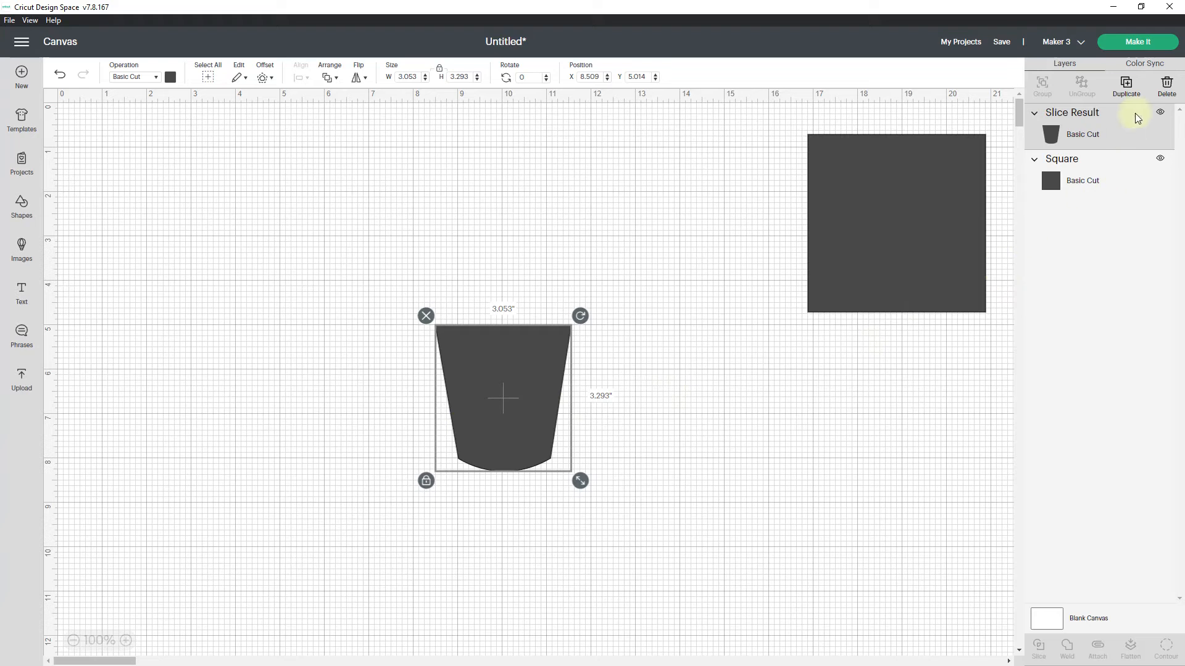
left_click(1129, 93)
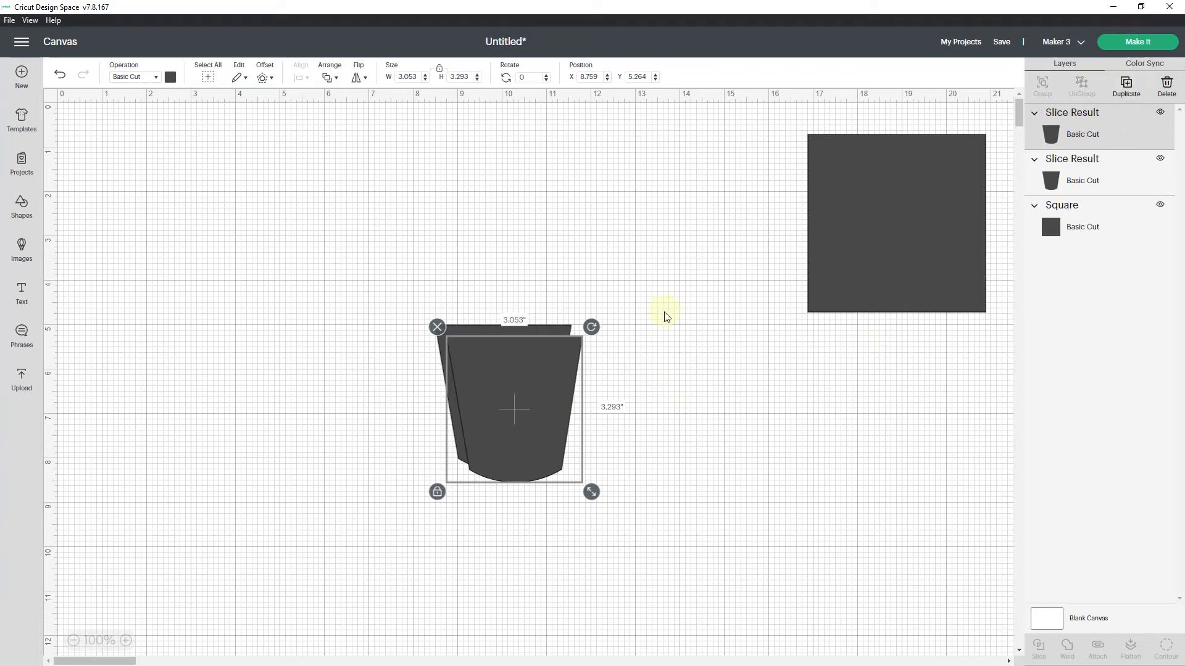
Move the duplicated cup shape aside beneath the square, and change the original cup's color to white
left_click_drag(545, 369, 862, 398)
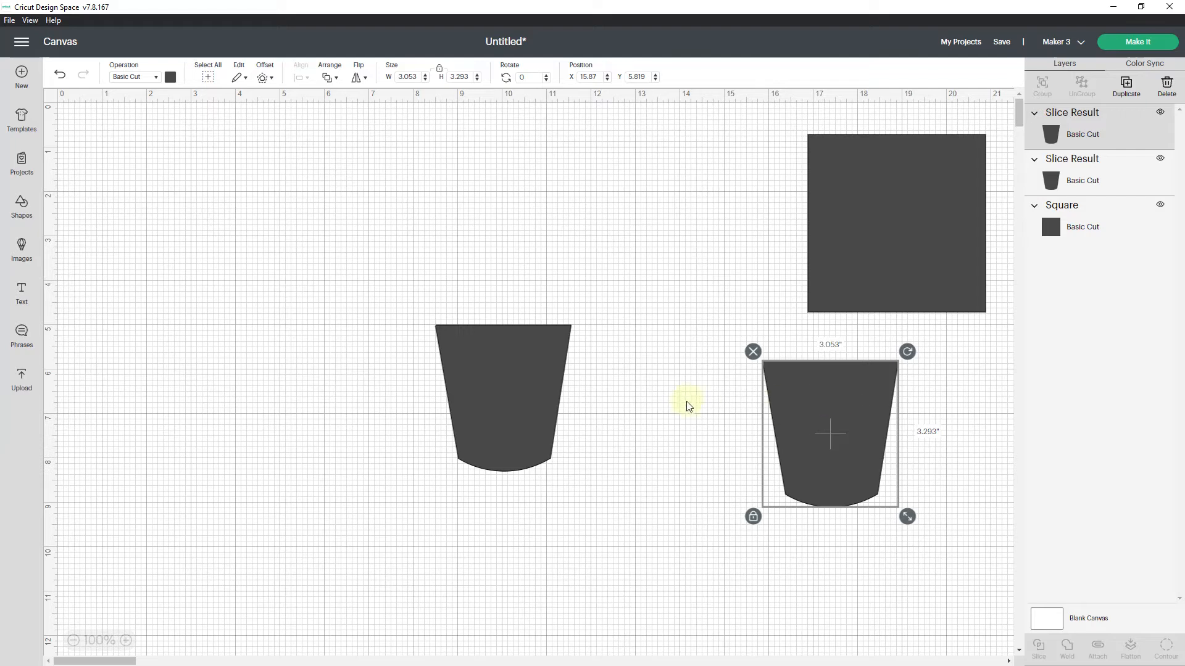
left_click(542, 405)
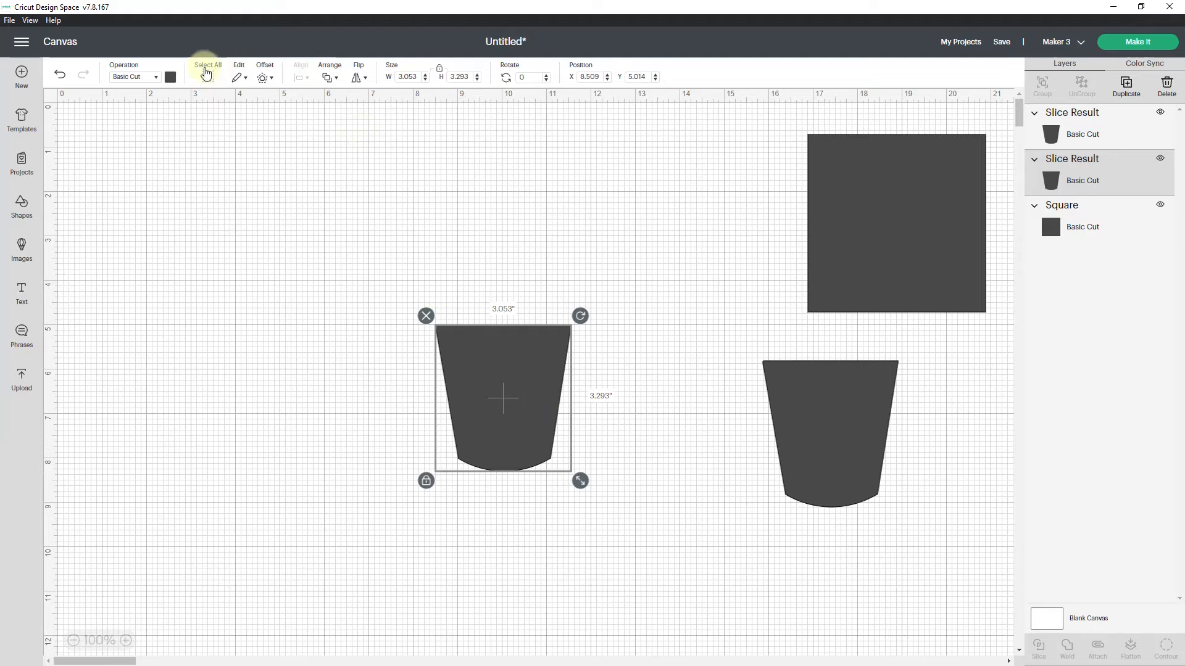
left_click(170, 81)
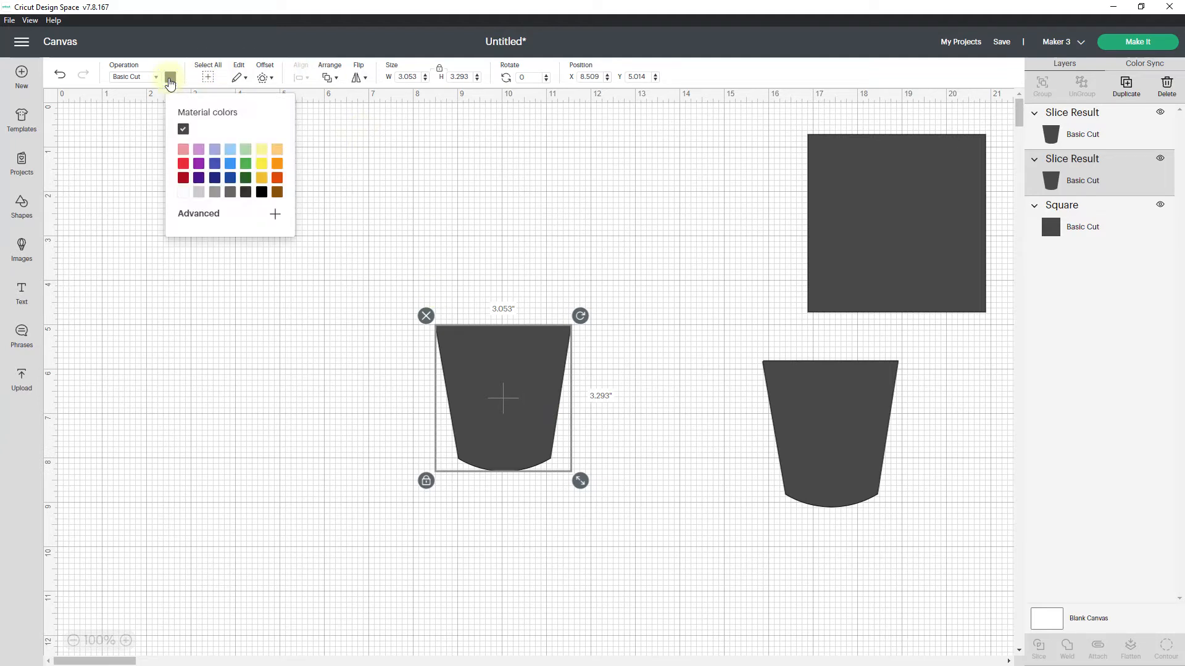
left_click(184, 194)
left_click(630, 299)
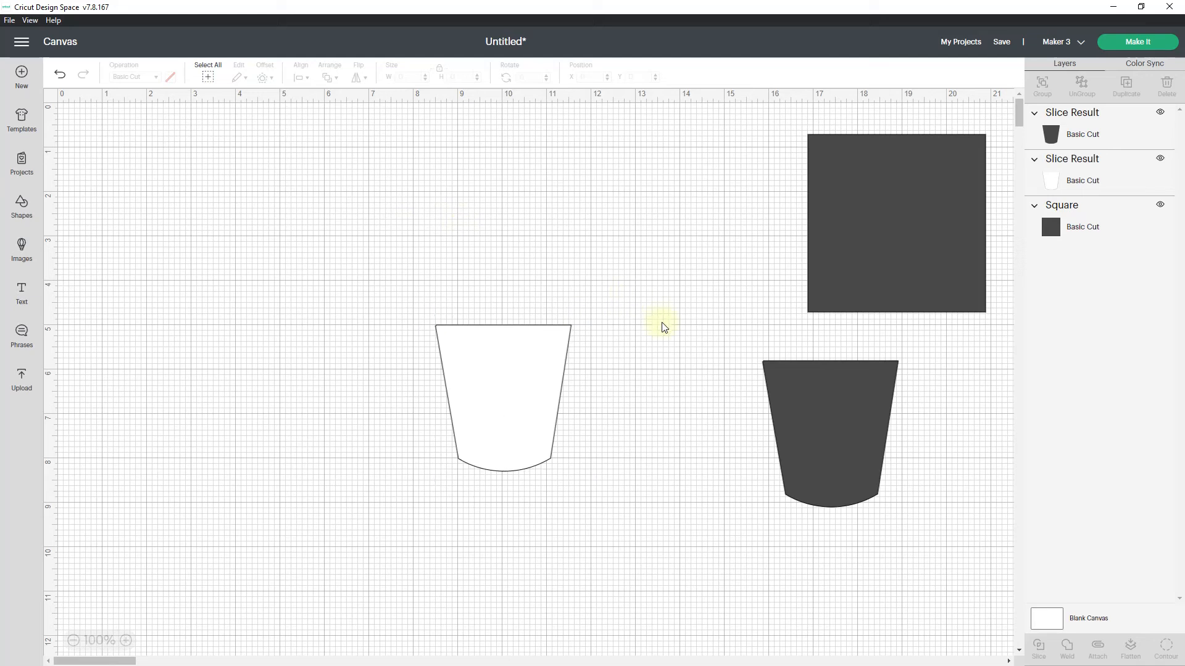
Make two more copies of the dark cup shape, leaving two beneath the square and placing one on the far side of the white cup
left_click_drag(835, 451, 703, 410)
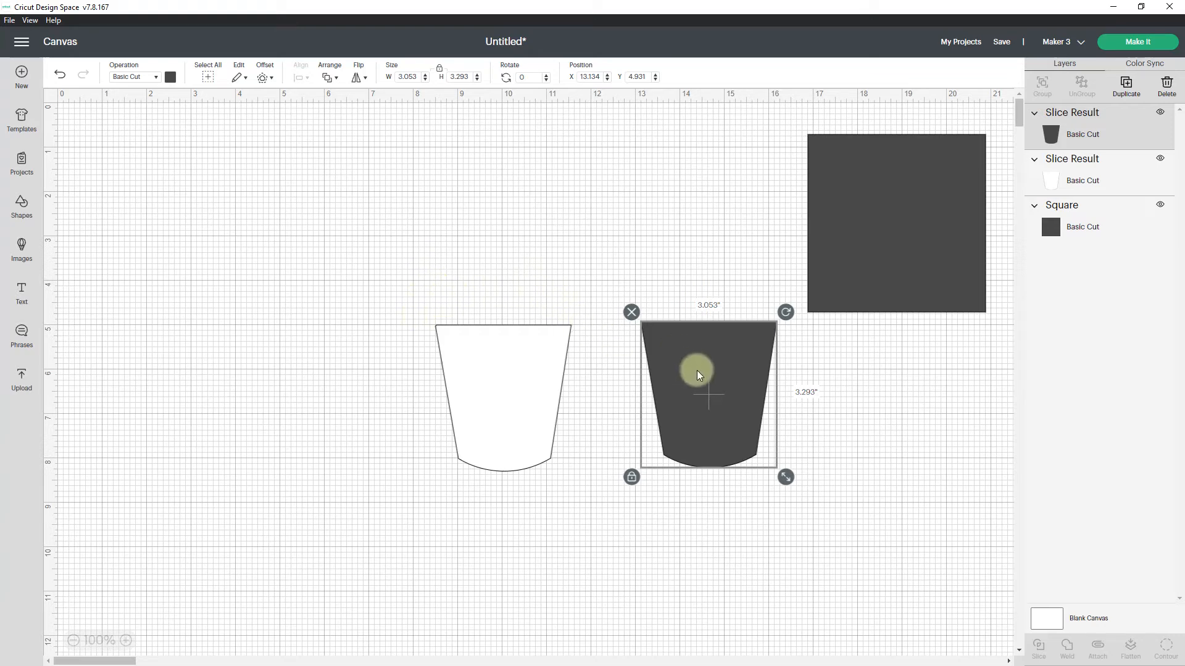
left_click_drag(687, 363, 696, 402)
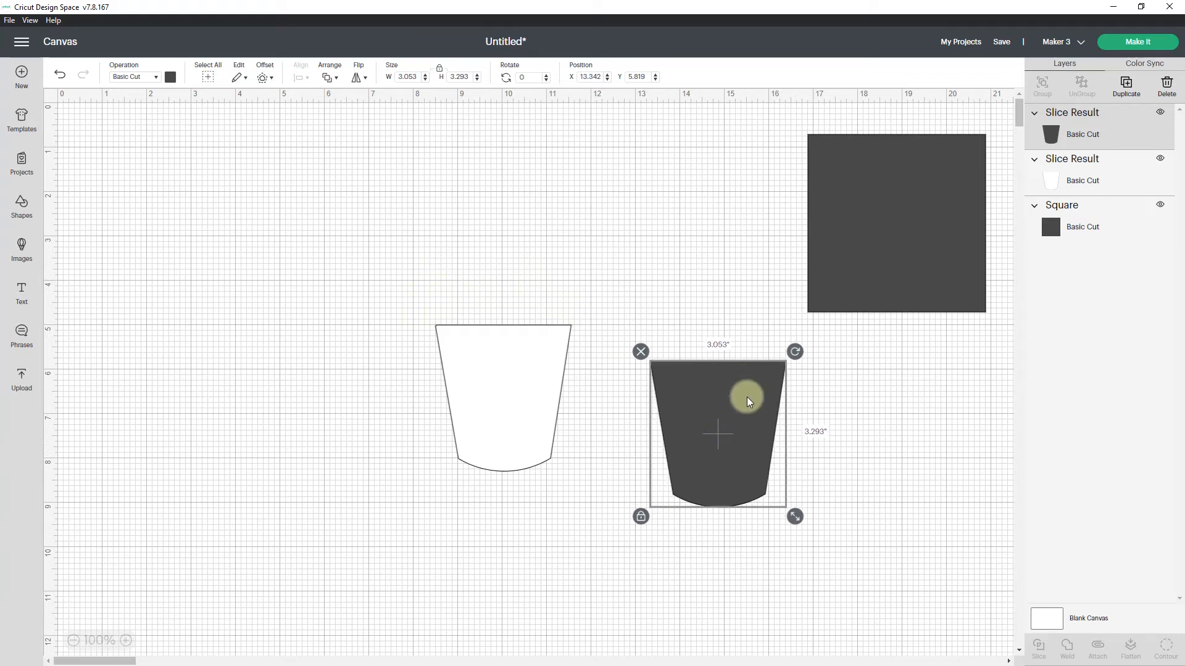
left_click(1135, 89)
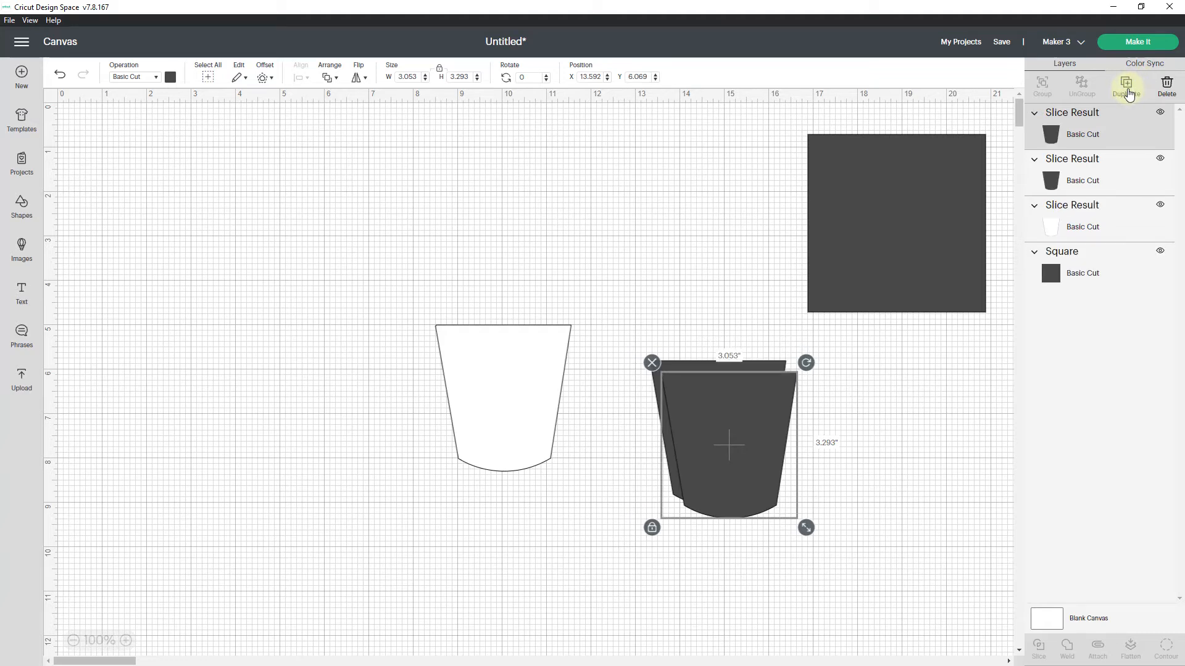
left_click(1129, 92)
left_click_drag(771, 432, 913, 415)
left_click_drag(772, 442, 915, 459)
left_click_drag(756, 446, 306, 360)
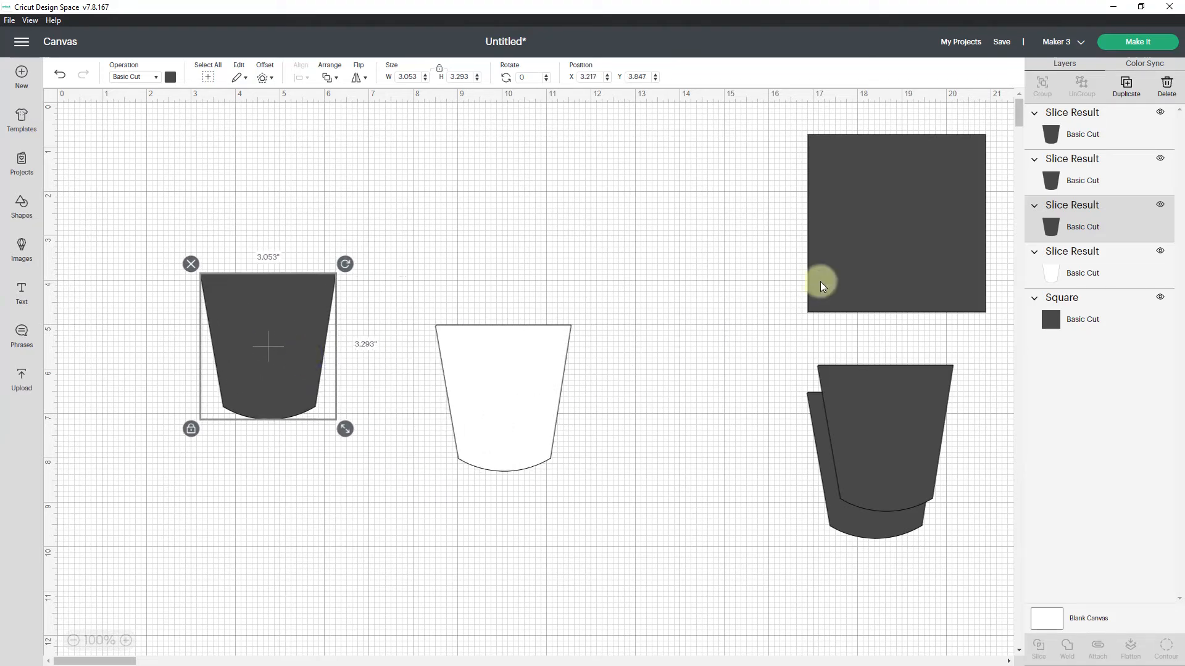
Duplicate the 4" square, overlap the copy on the upper half of the separate dark cup, and slice the two shapes
left_click(881, 271)
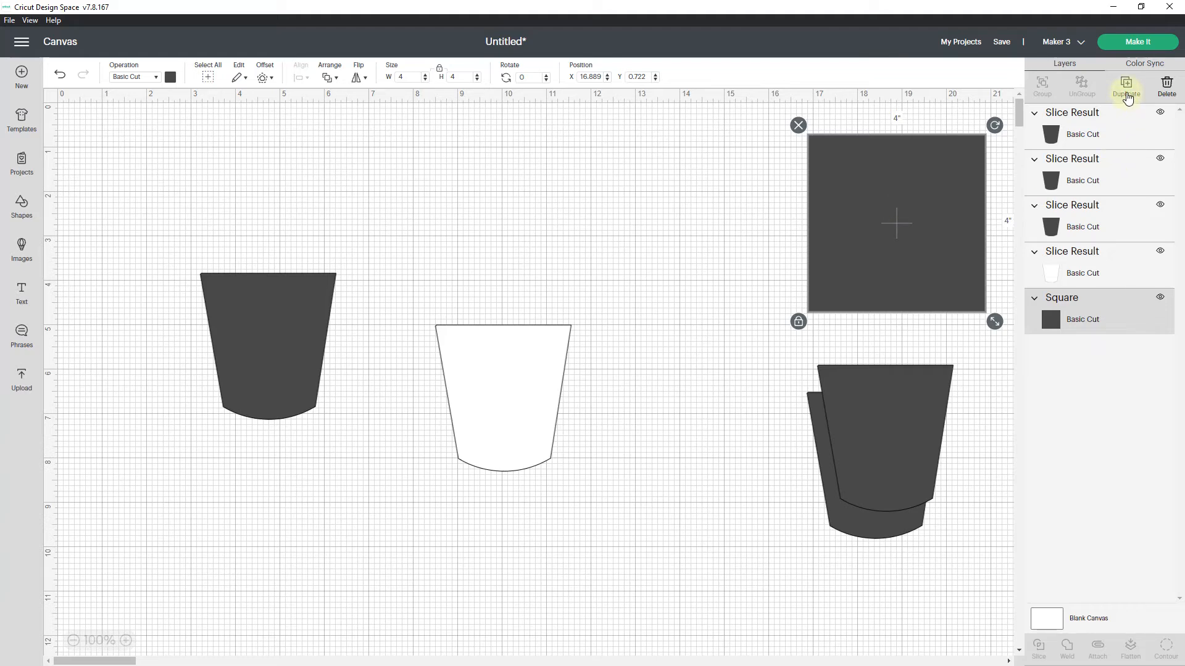
left_click(1127, 87)
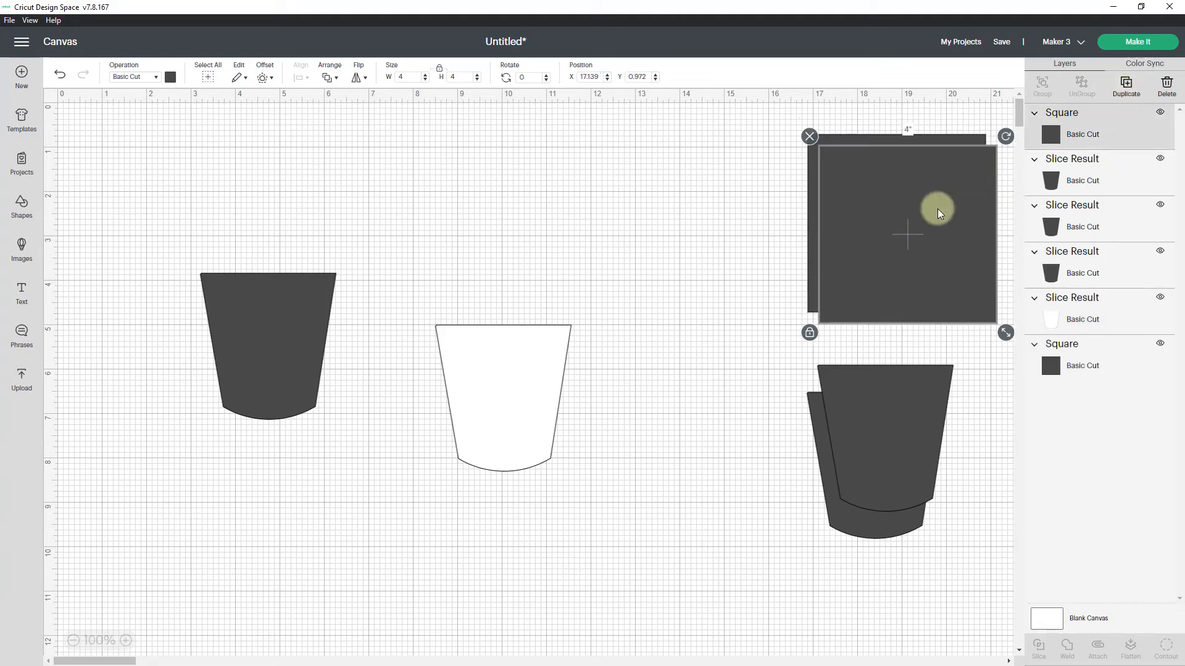
left_click_drag(934, 206, 284, 237)
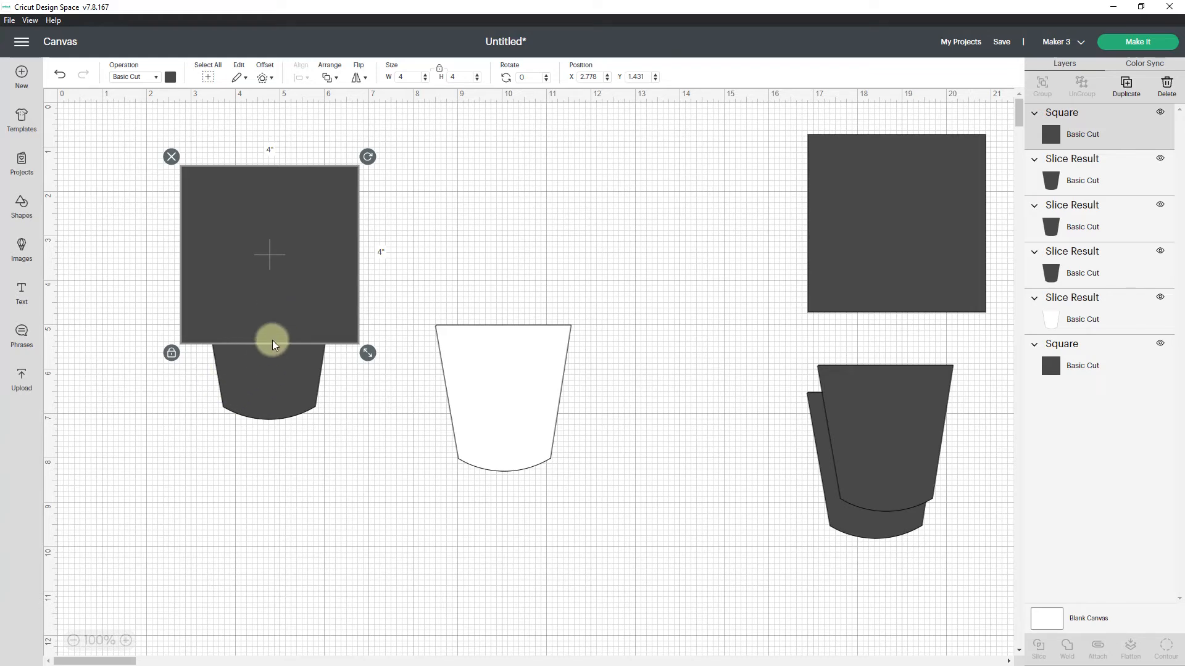
left_click_drag(275, 329, 274, 328)
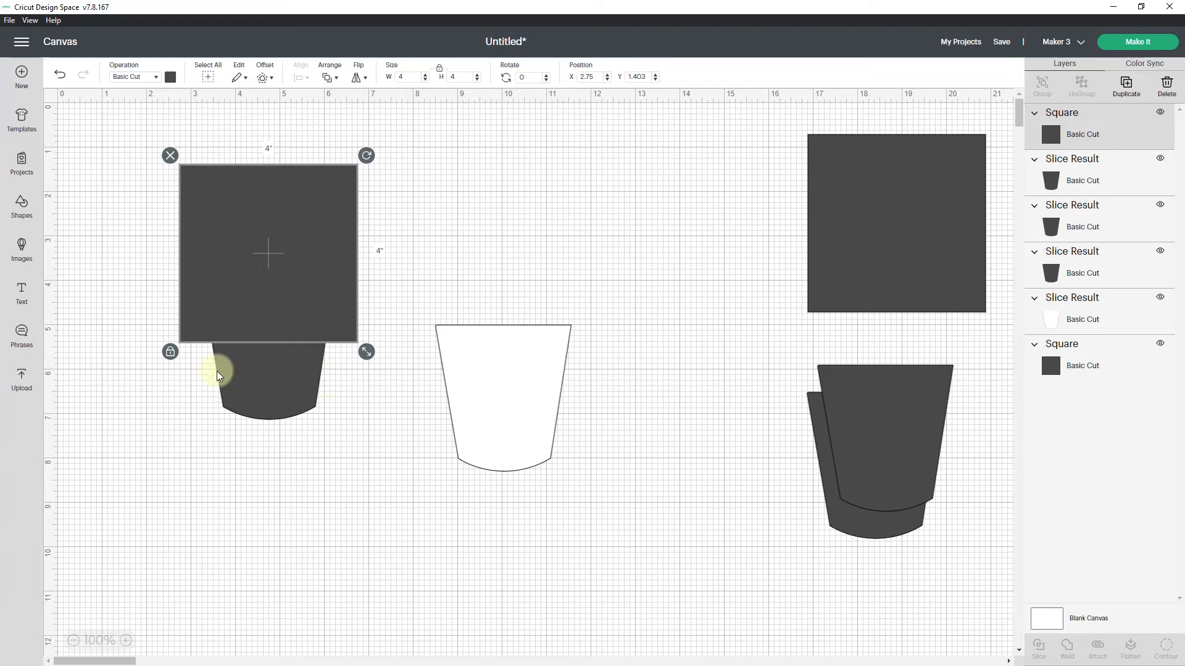
left_click_drag(135, 169, 373, 446)
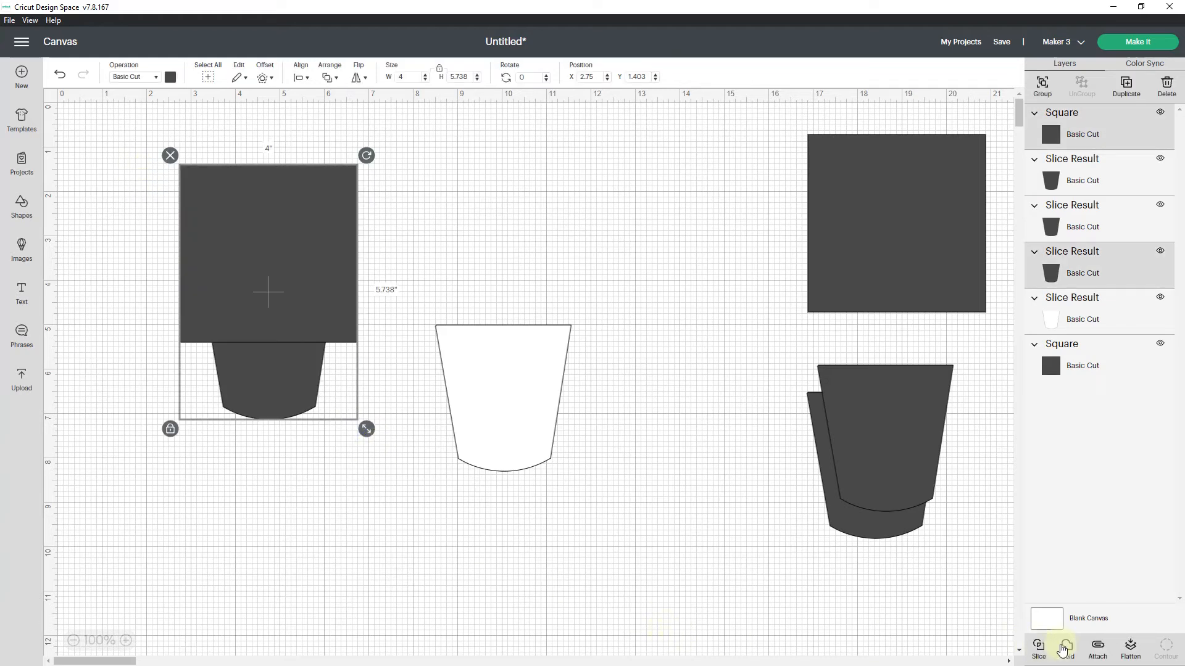
left_click(1041, 649)
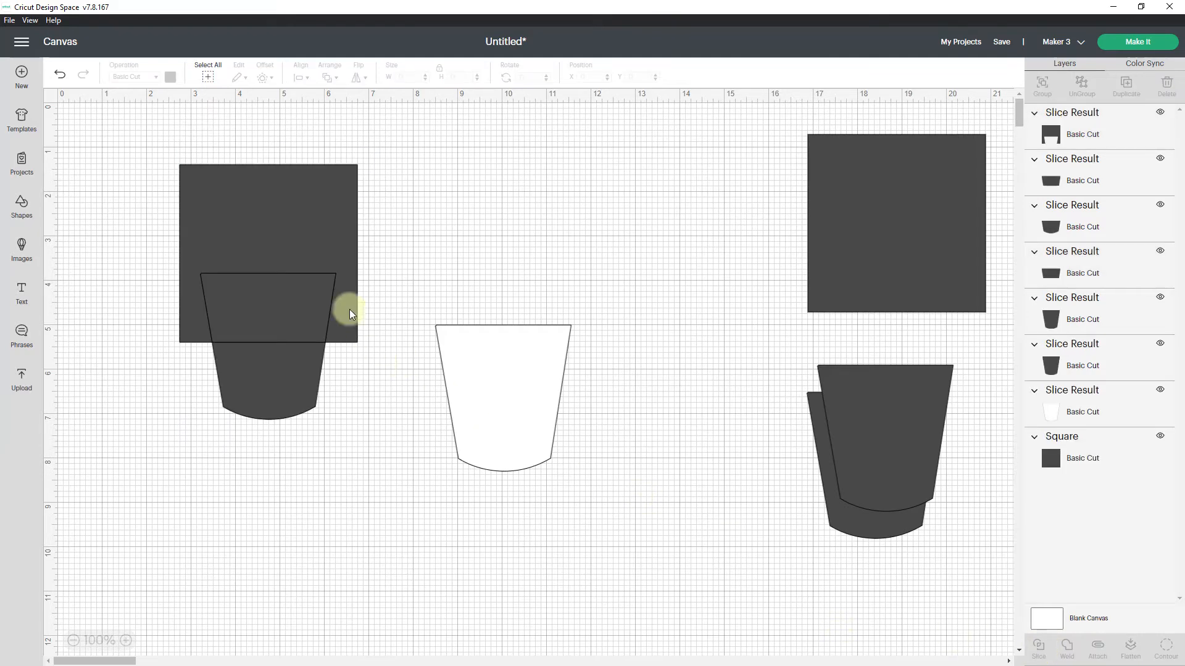
Delete the notched square and one of the two upper cup pieces, setting the other upper piece aside above the white cup
left_click_drag(350, 315, 388, 602)
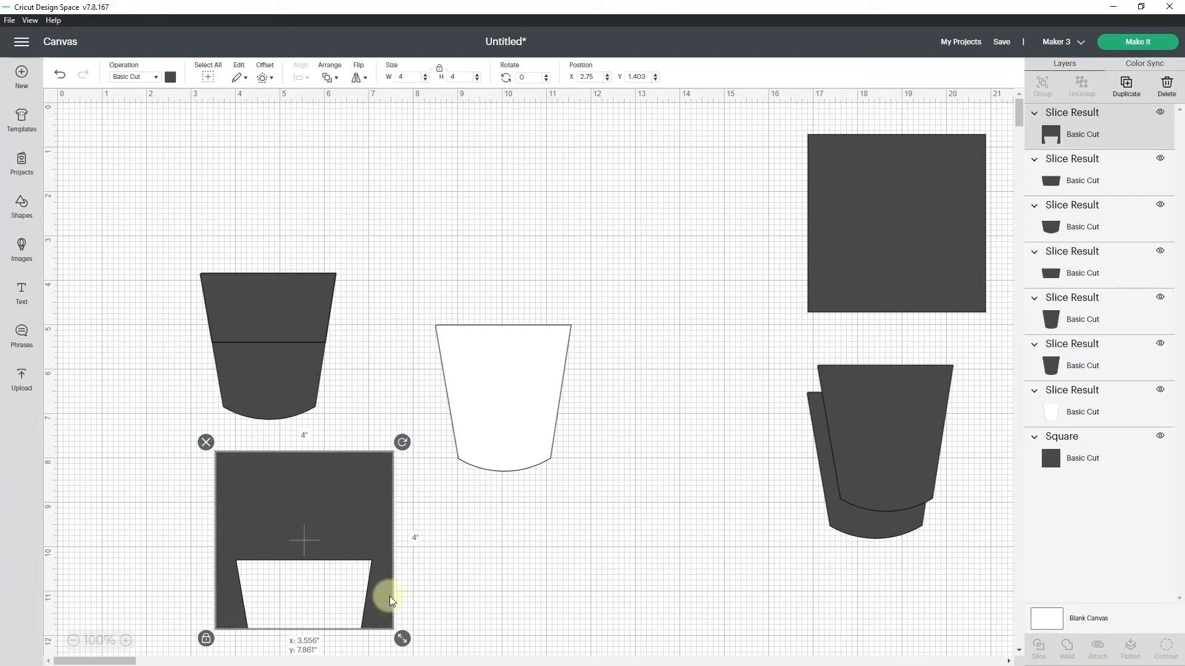
left_click(208, 444)
left_click(259, 328)
left_click_drag(259, 328, 626, 257)
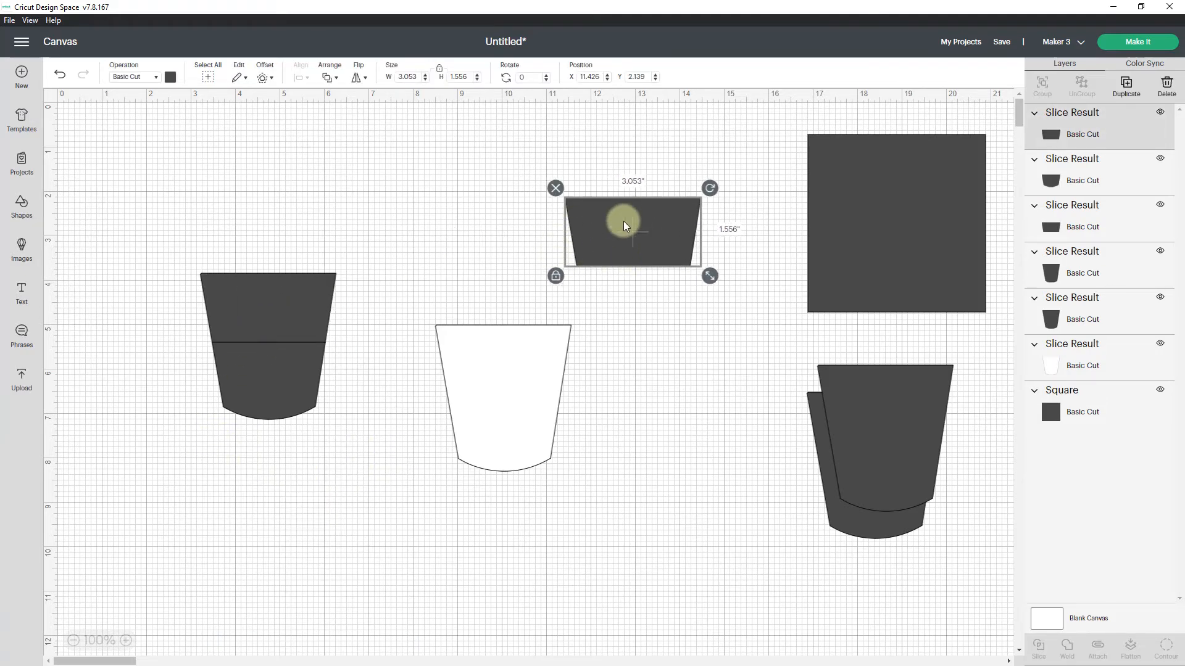
left_click(215, 310)
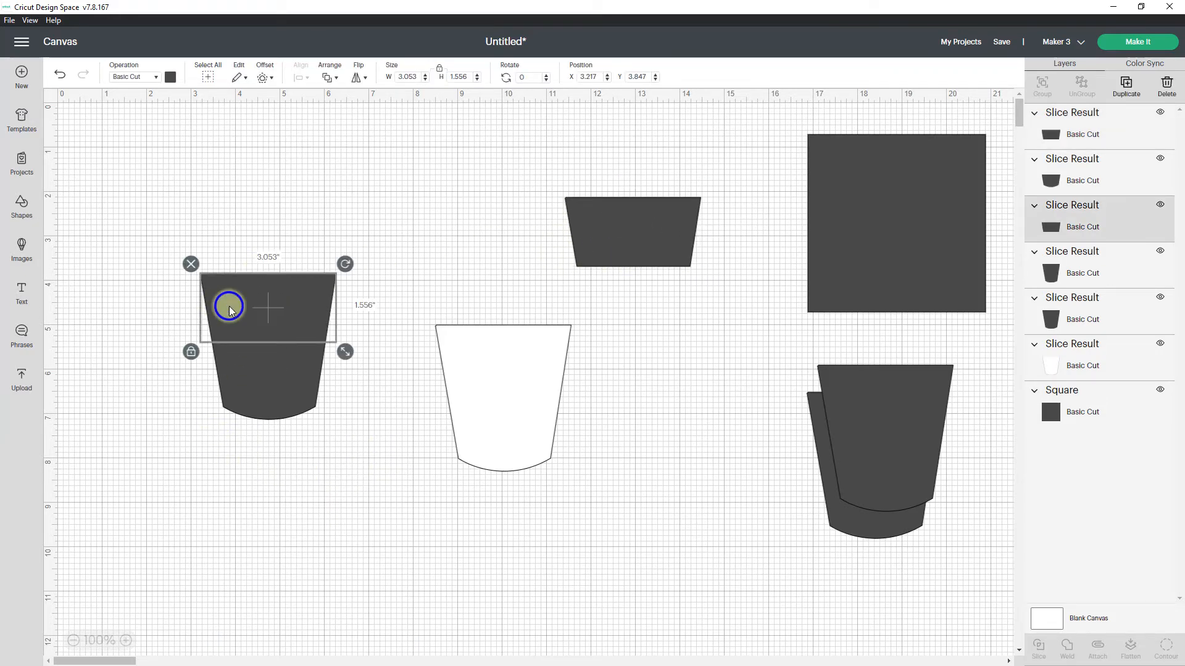
left_click(191, 265)
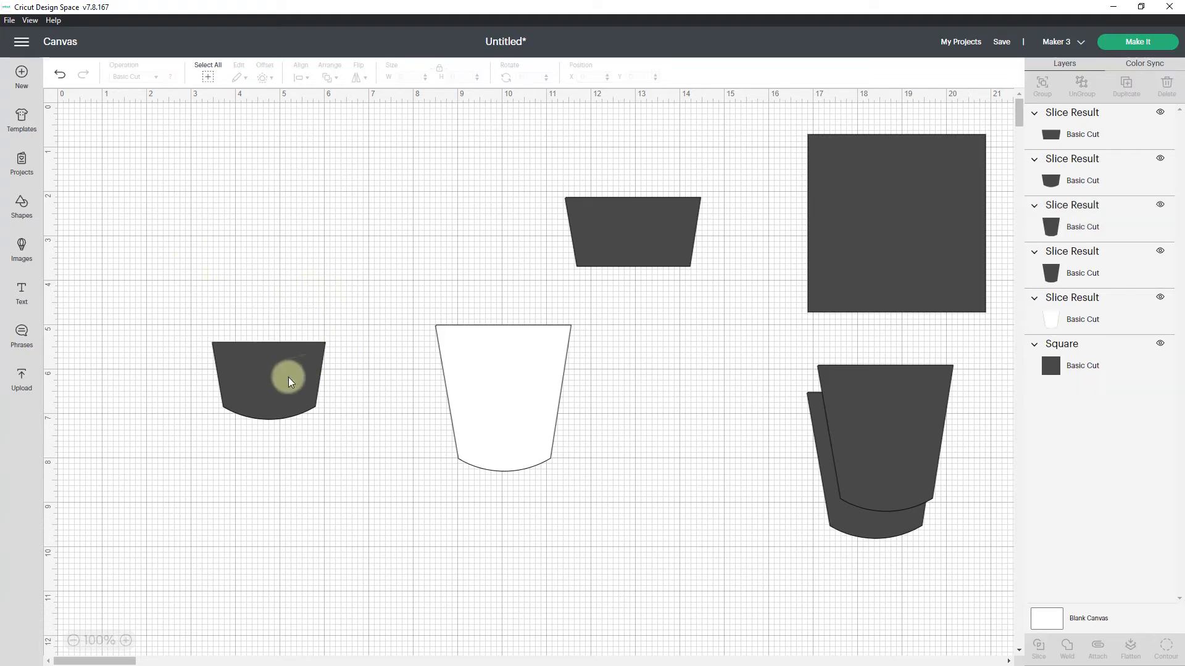
Place the rounded lower cup piece on the white cup and enlarge it to about 2.823" wide as a sleeve
left_click_drag(287, 375, 524, 409)
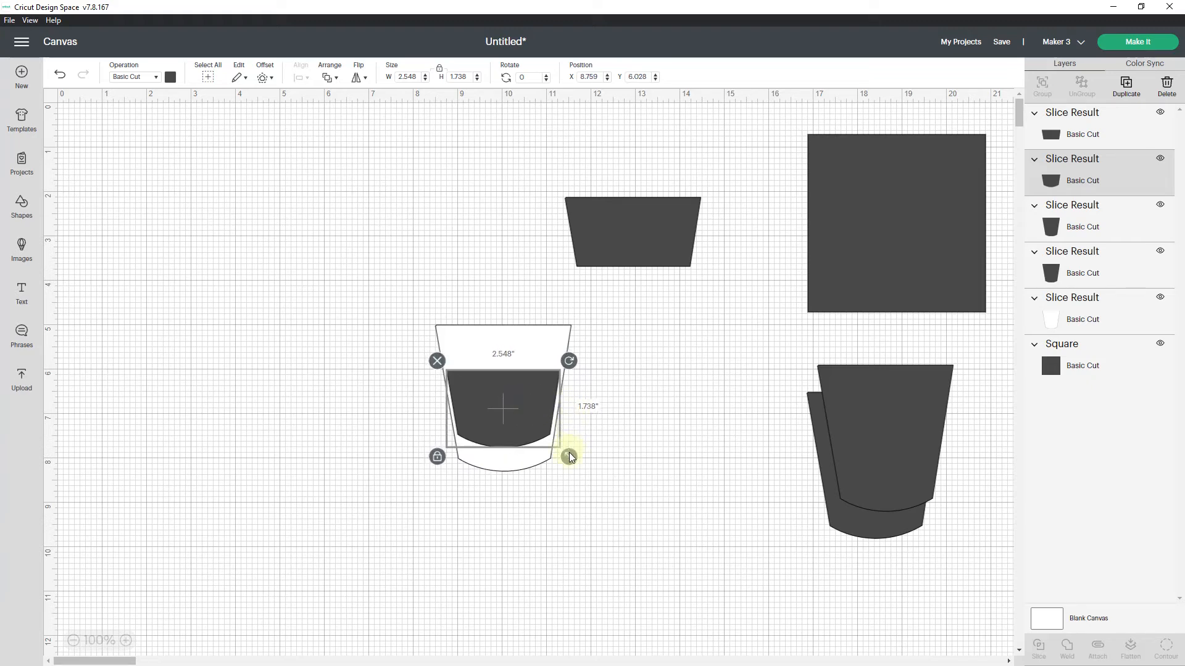
left_click_drag(569, 458, 573, 463)
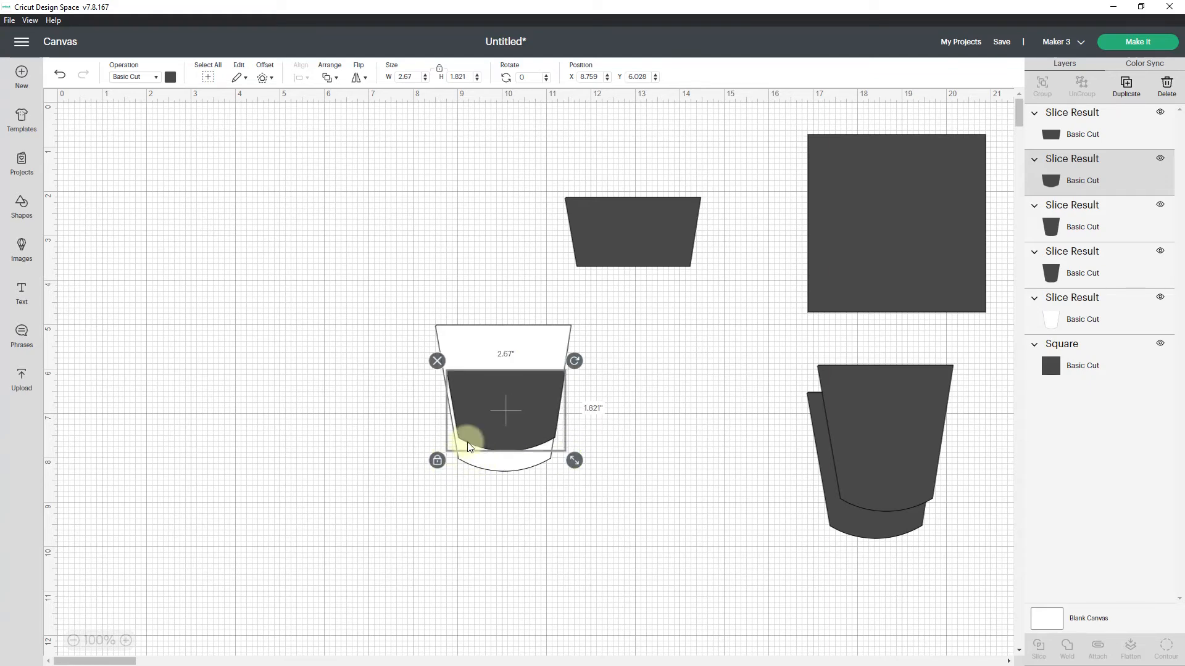
left_click_drag(484, 431, 476, 432)
left_click_drag(570, 463, 578, 466)
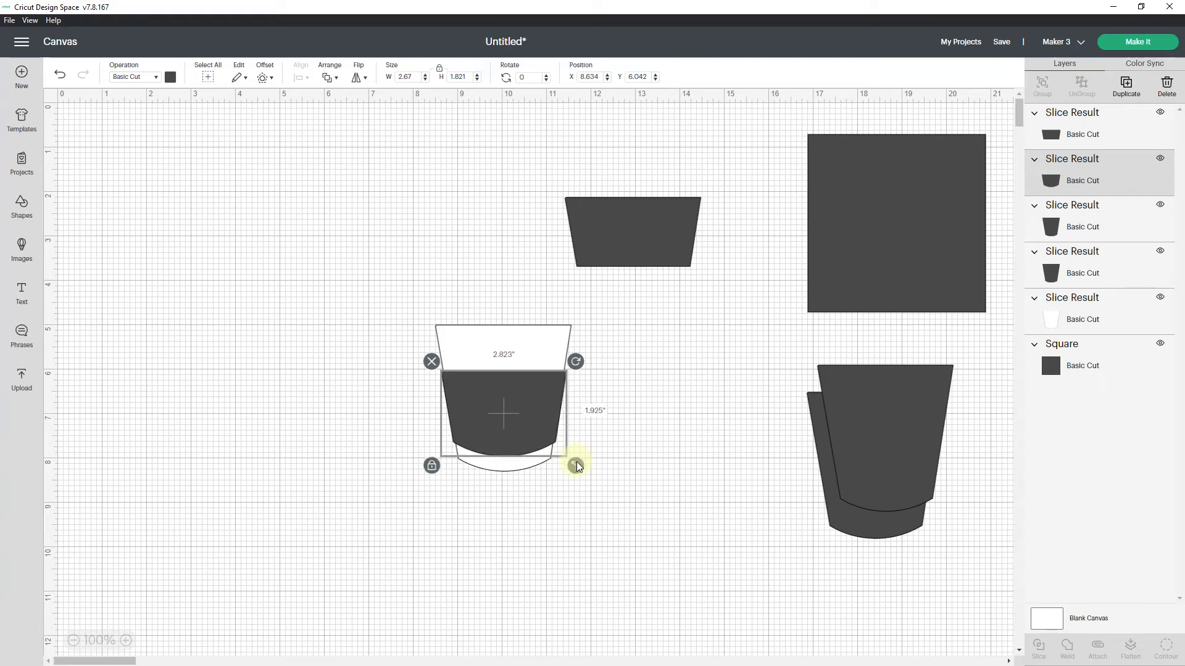
left_click(641, 463)
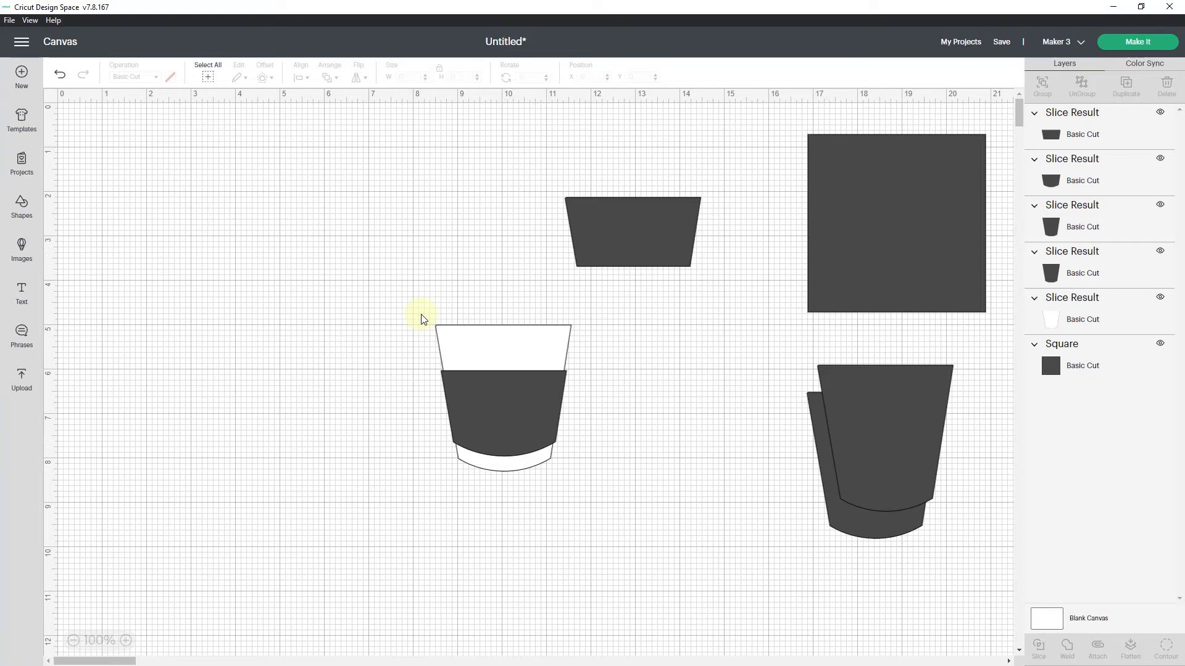
Center the dark sleeve piece horizontally on the white cup
left_click_drag(421, 314, 596, 497)
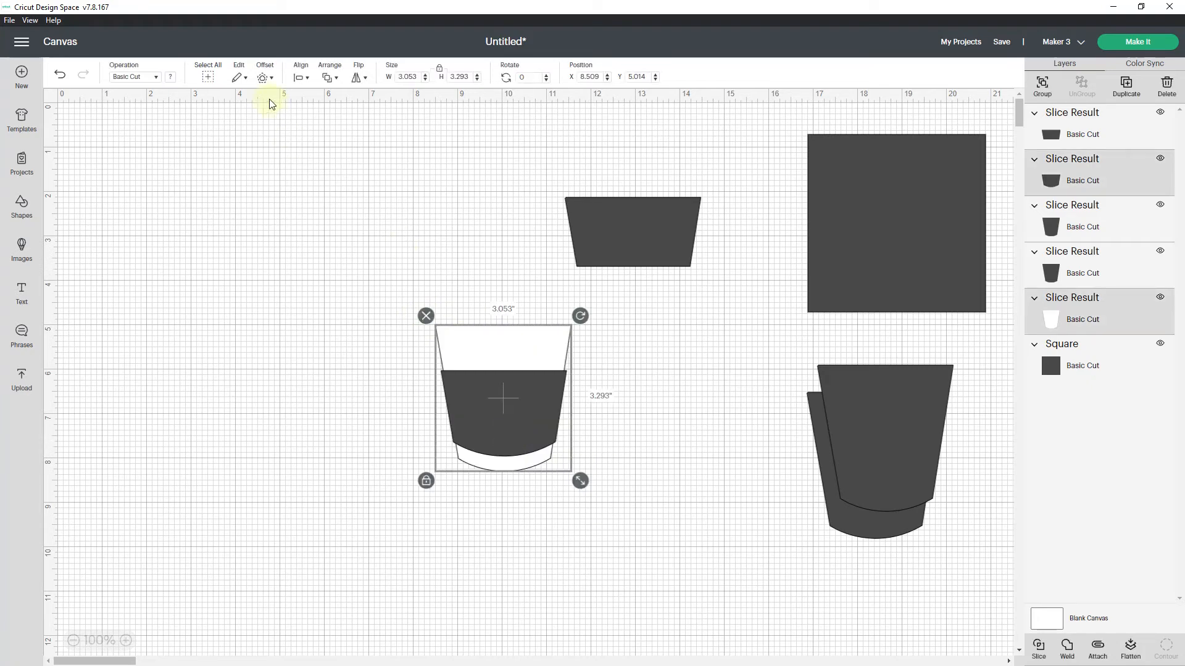
left_click(303, 78)
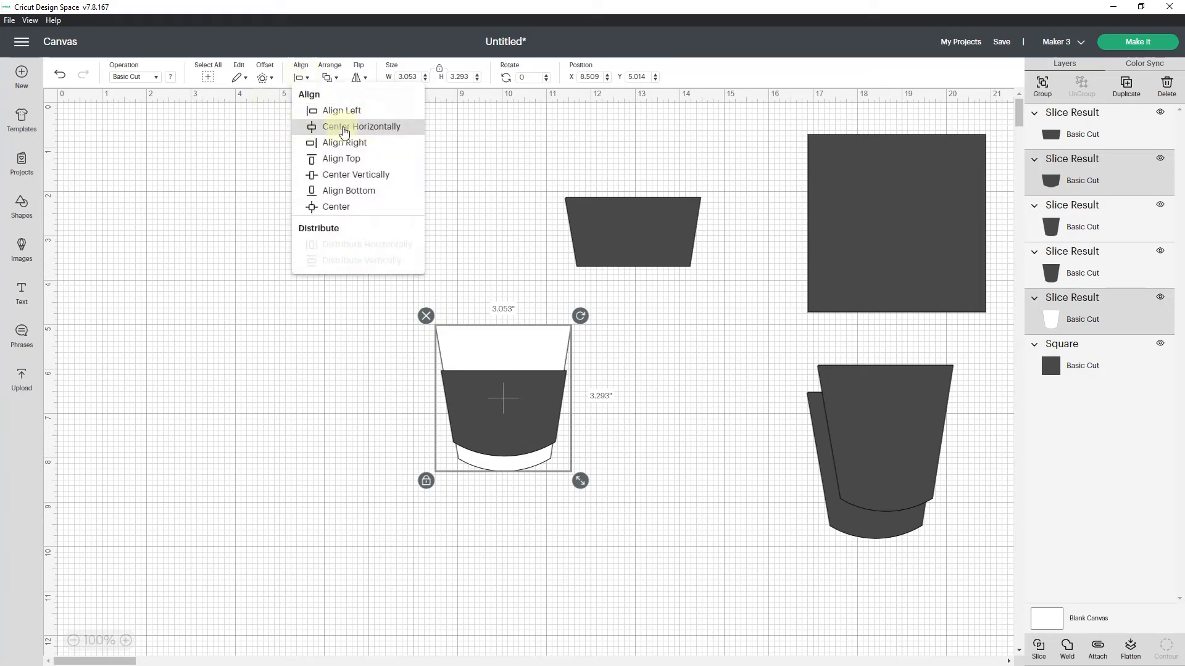
left_click(344, 128)
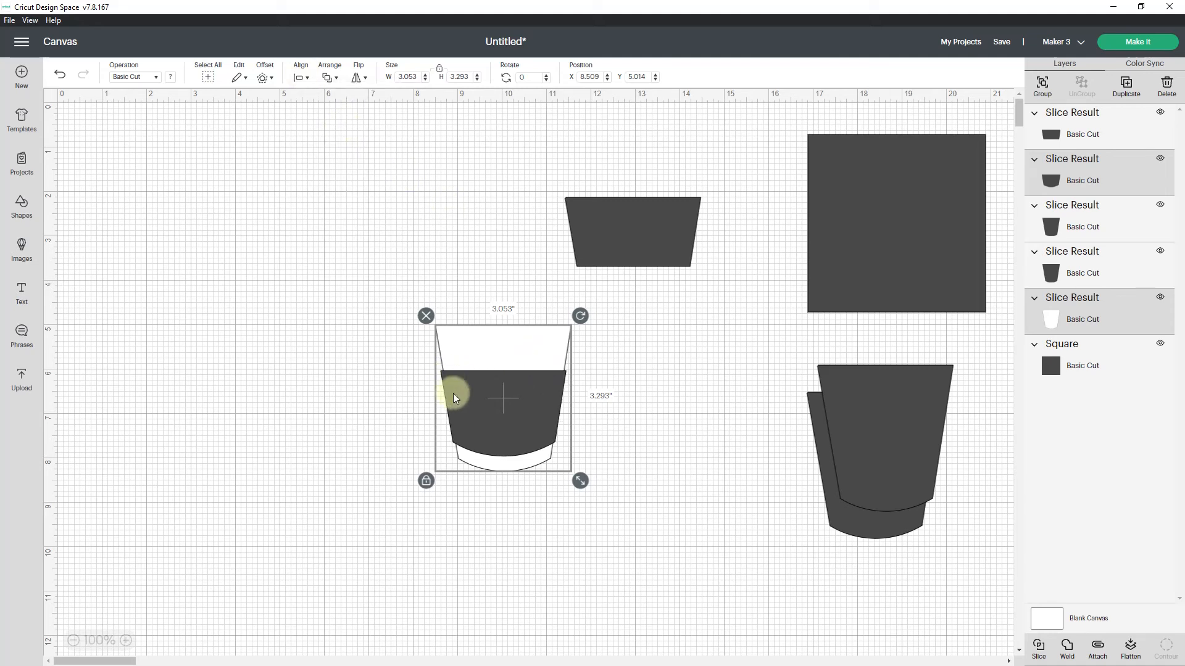
left_click(361, 396)
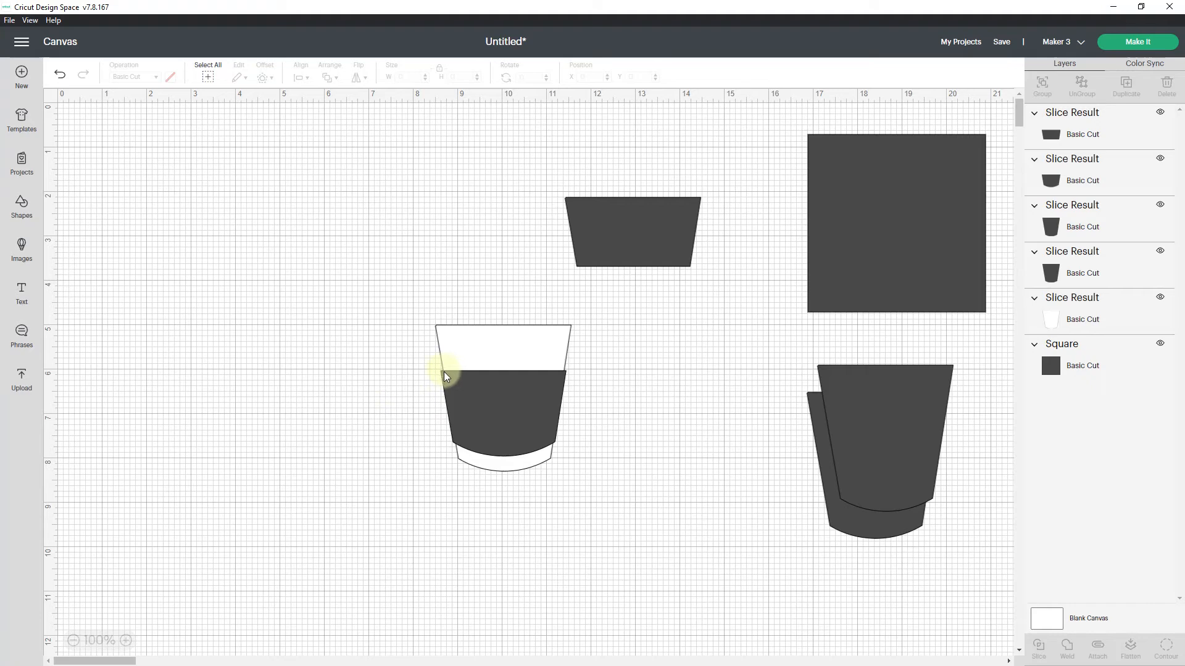
Change the sleeve piece's color to brown
left_click(520, 405)
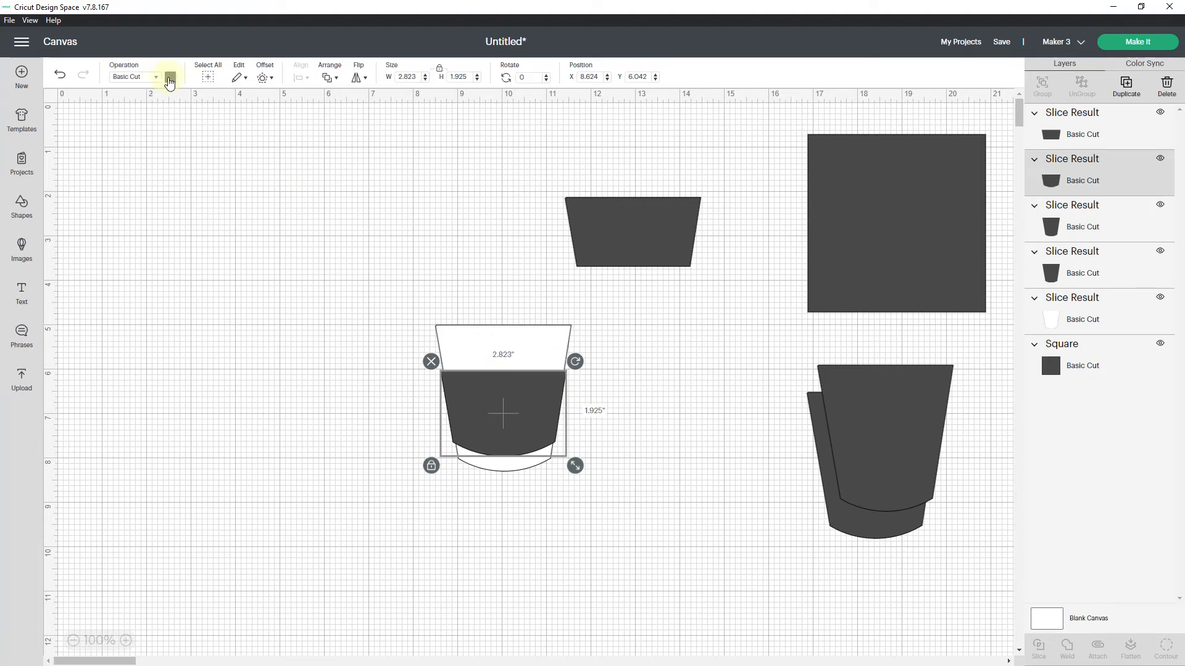
left_click(171, 78)
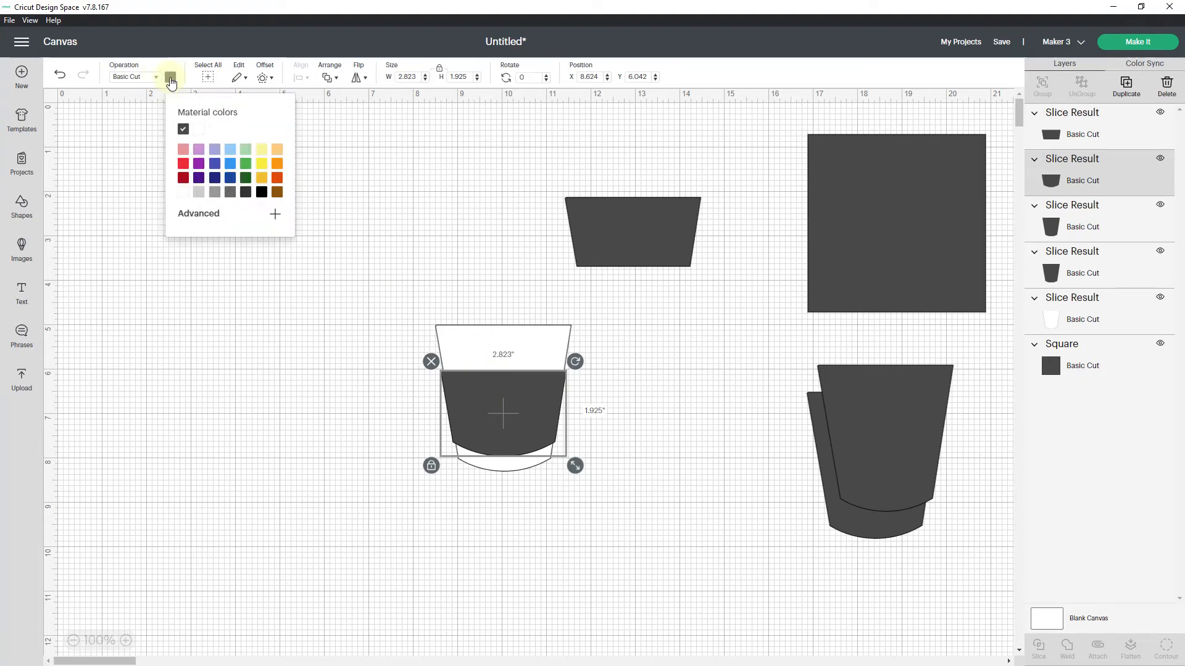
left_click(277, 193)
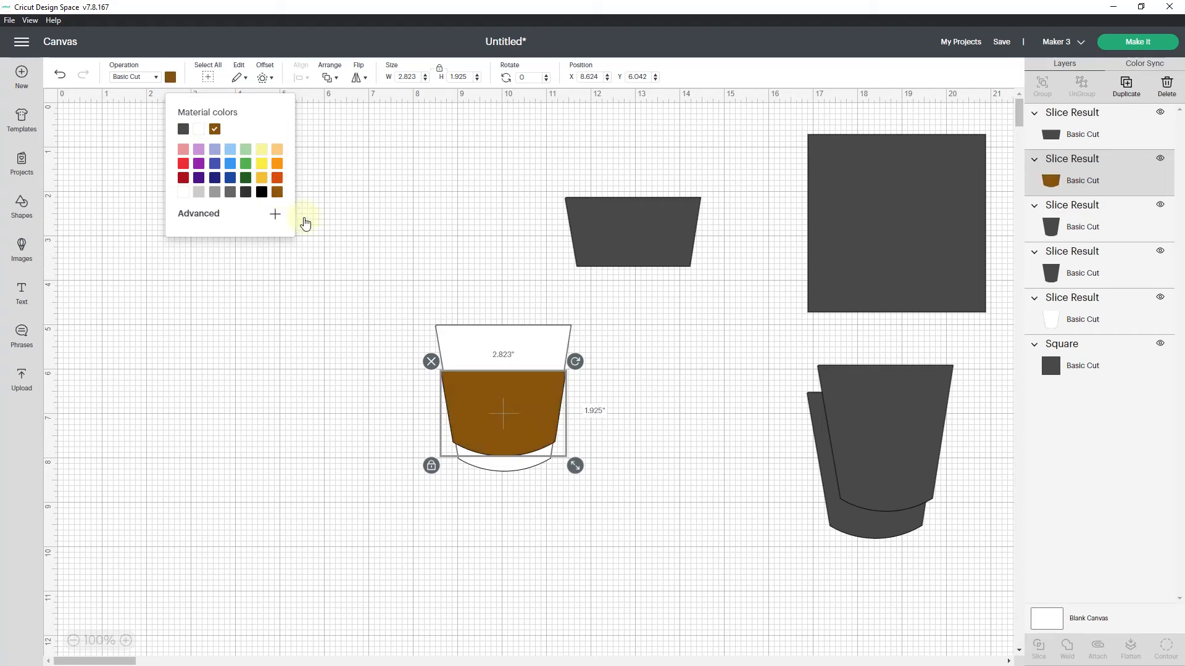
left_click(404, 274)
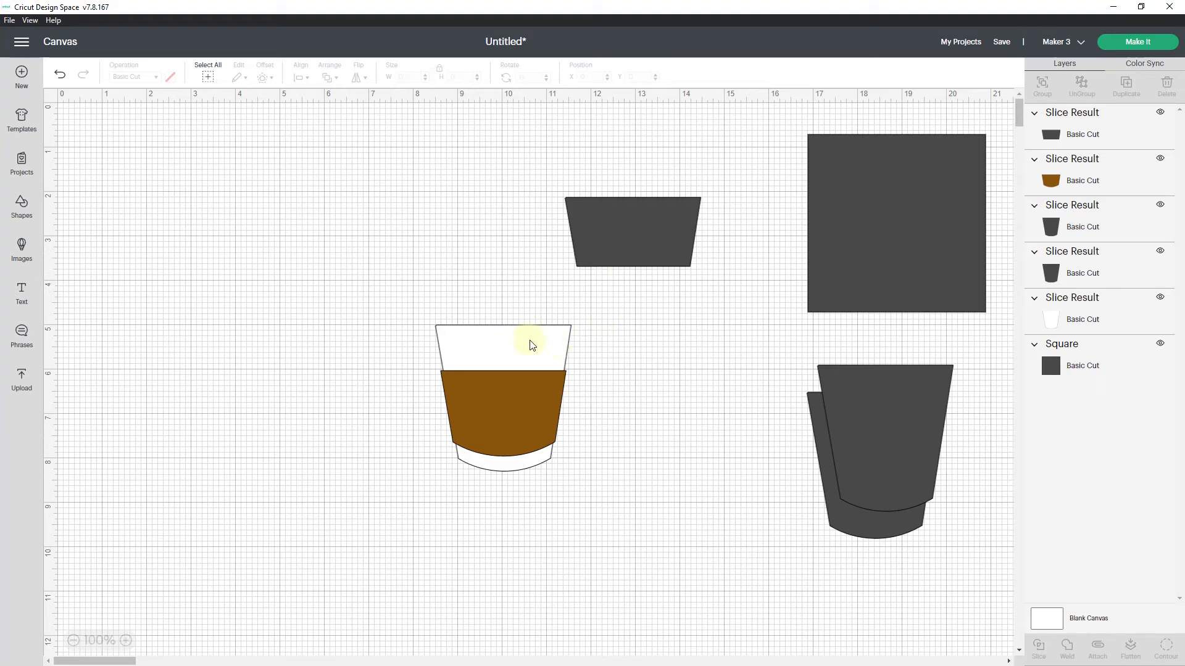
Rotate the leftover trapezoid piece 180 degrees and move it to the open area above the cup
left_click(621, 249)
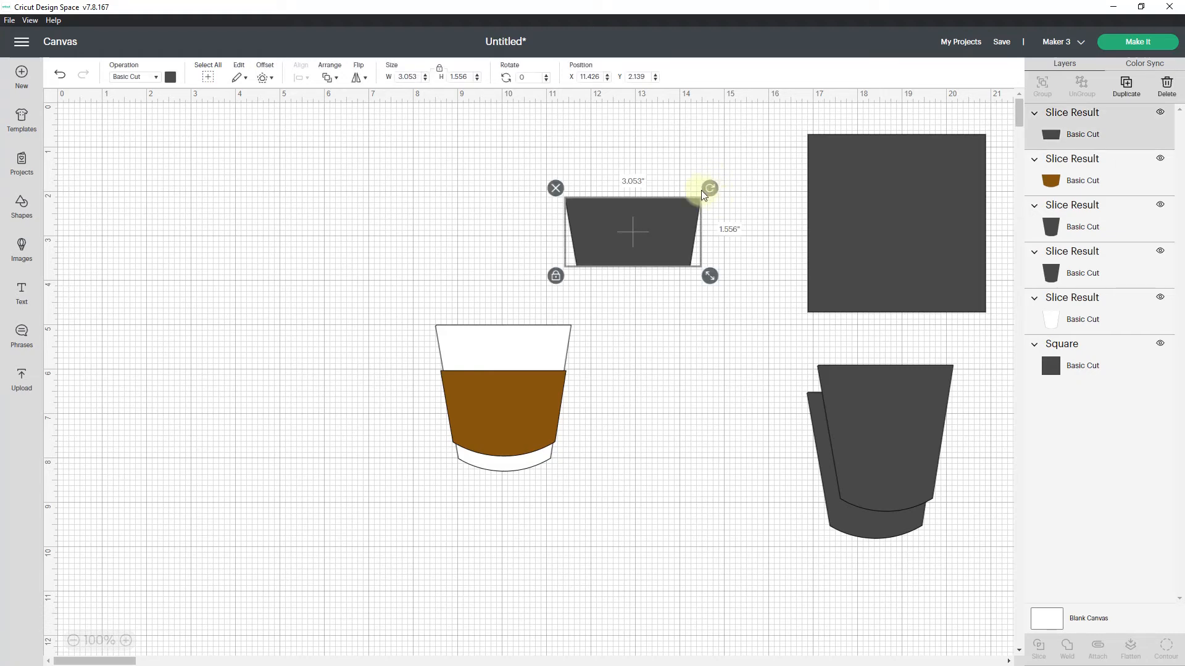
left_click_drag(713, 189, 588, 266)
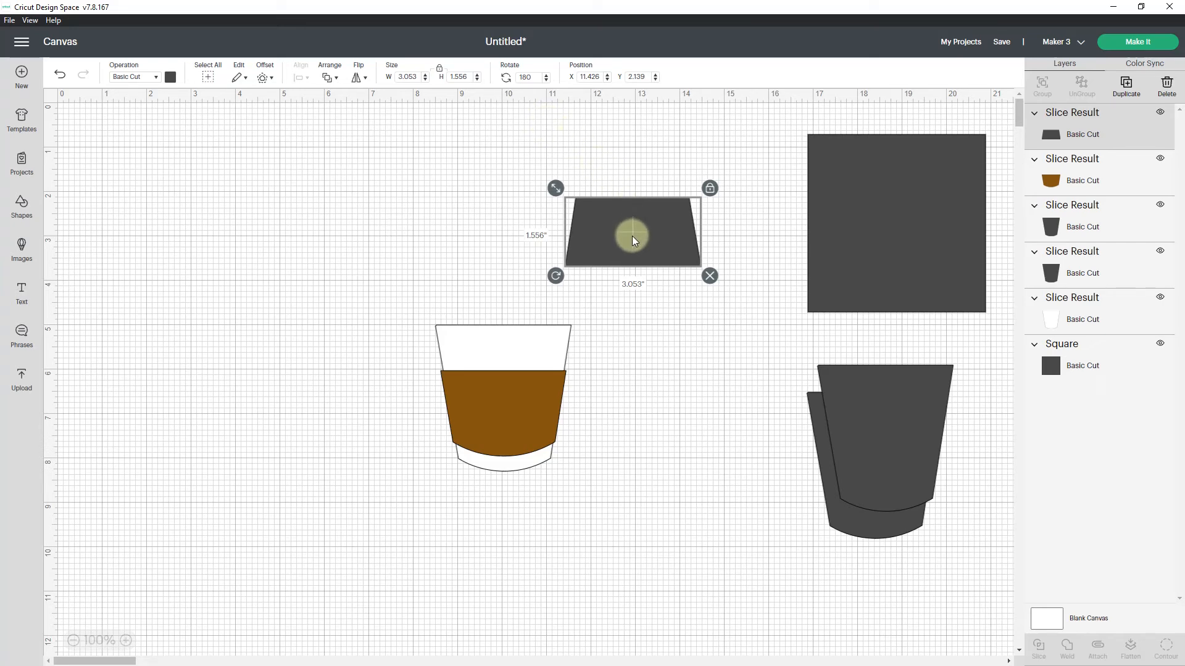
left_click_drag(634, 240, 439, 230)
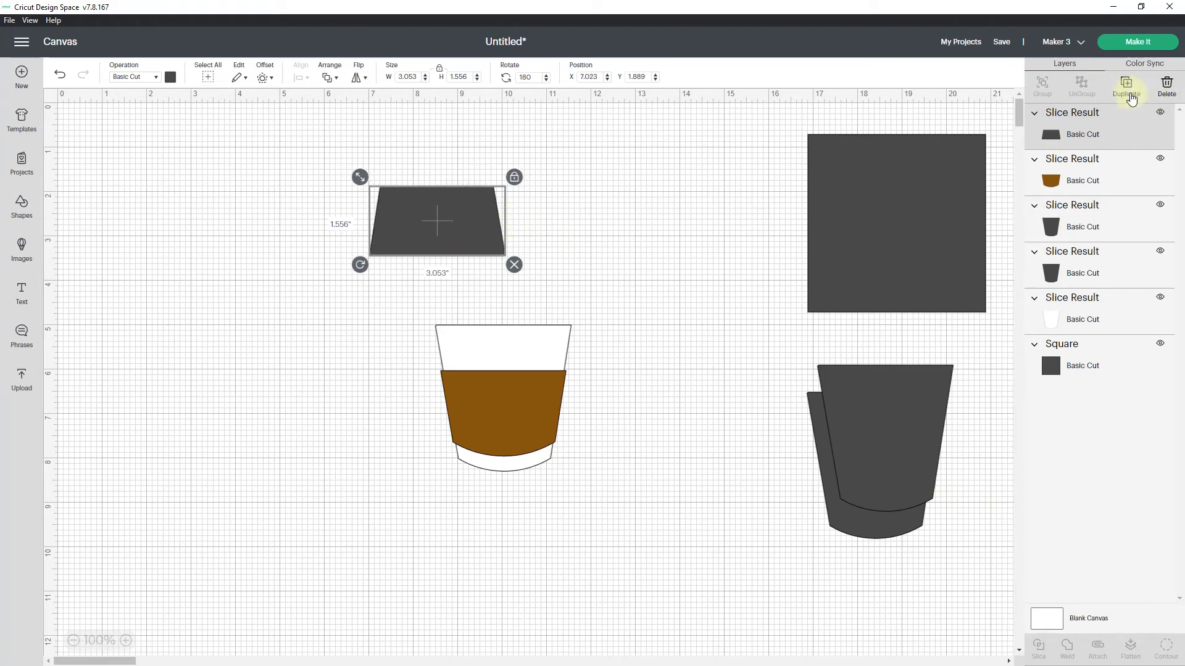
Duplicate the upside-down trapezoid, set the original aside, and place the copy just above the cup's rim
left_click(1131, 99)
left_click_drag(453, 243, 734, 252)
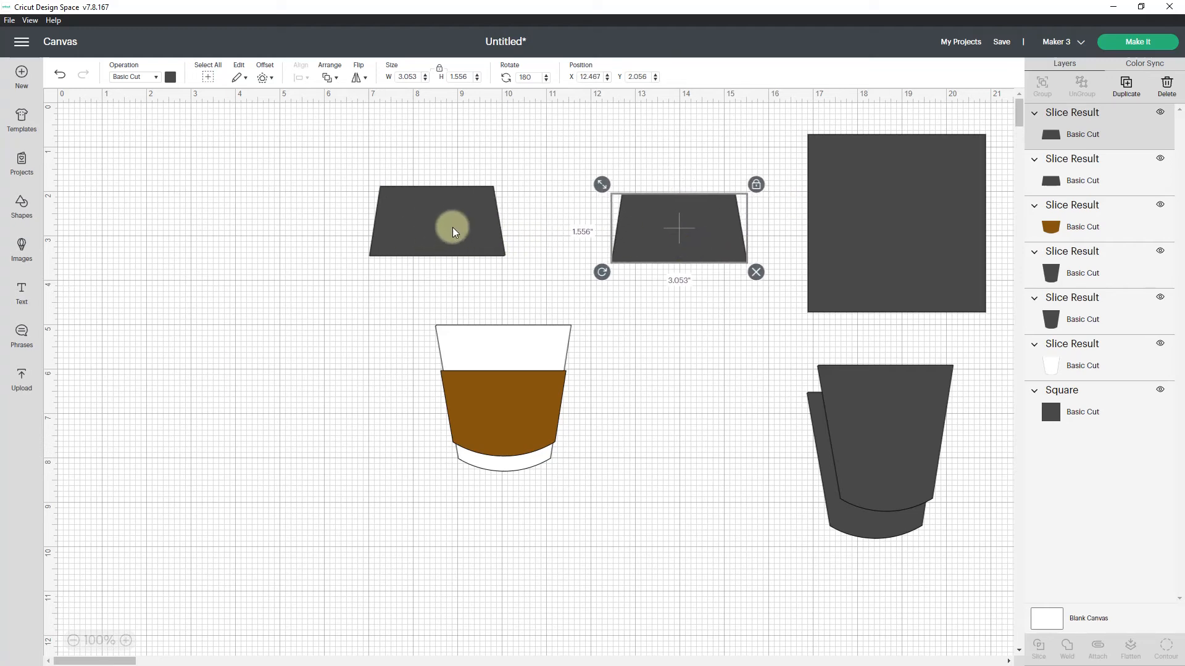
left_click_drag(465, 223, 295, 234)
left_click_drag(648, 219, 459, 253)
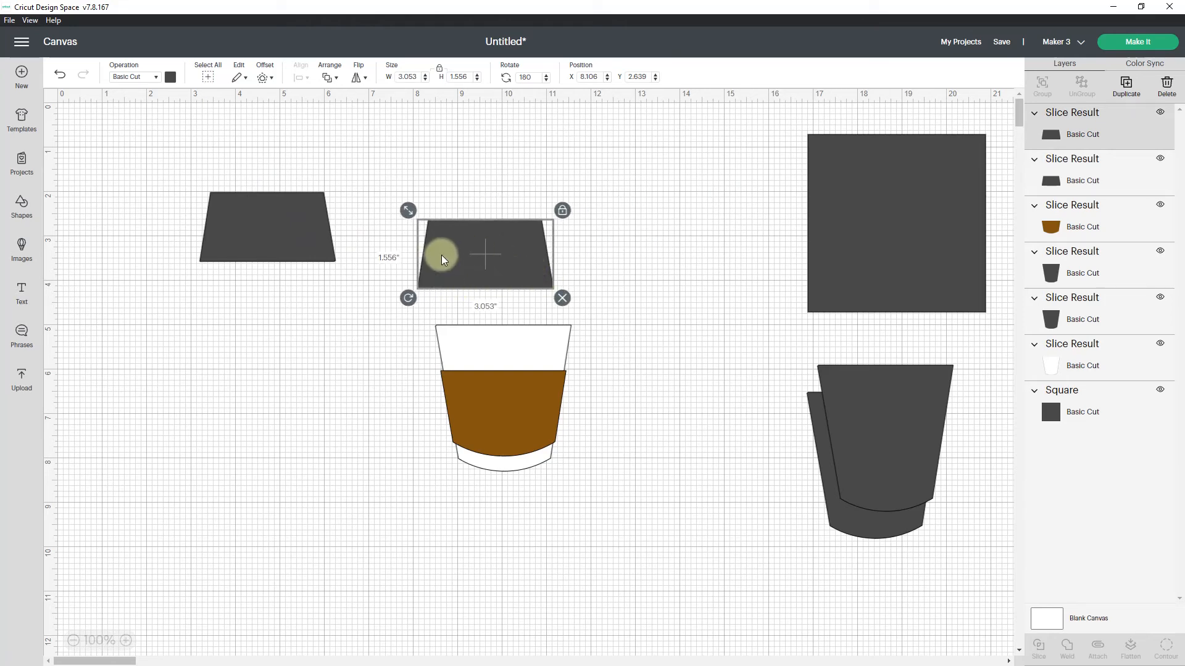
Enlarge the trapezoid copy to about 3.26 inches wide and seat it centered on the white cup's top edge
left_click_drag(412, 213, 395, 202)
left_click_drag(479, 267, 513, 311)
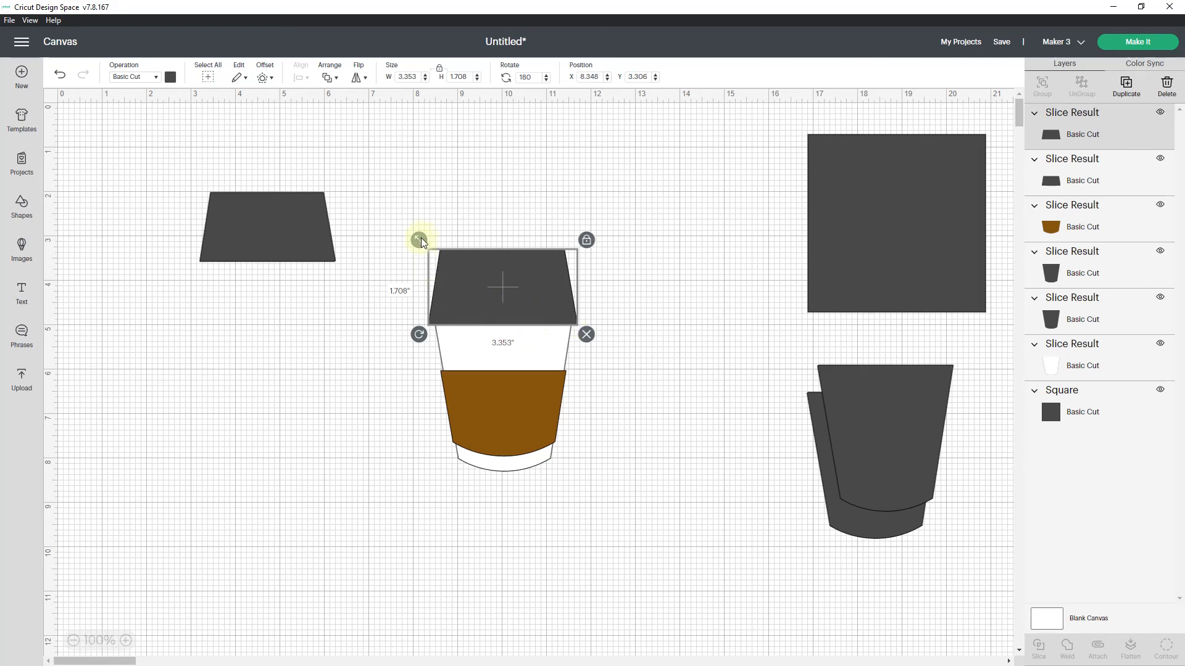
left_click_drag(422, 240, 426, 244)
left_click_drag(503, 297, 506, 301)
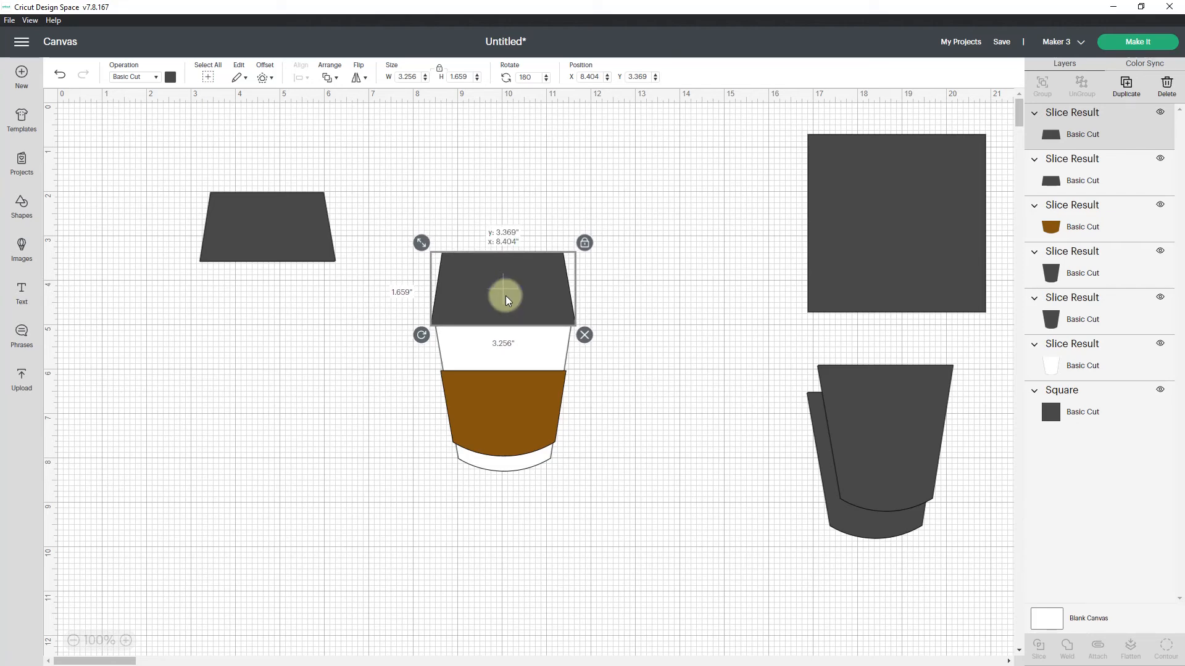
left_click_drag(508, 300, 507, 297)
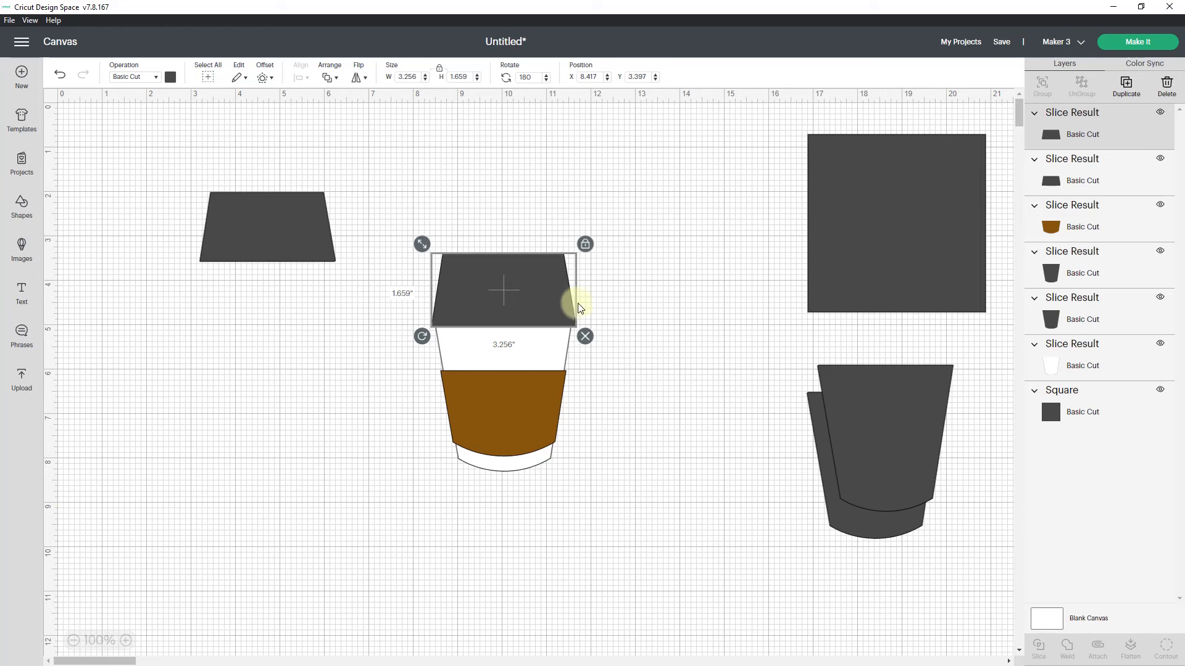
Duplicate the 4-inch square and place the copy over the trapezoid, leaving only a thin strip exposed along its lower edge
left_click(866, 260)
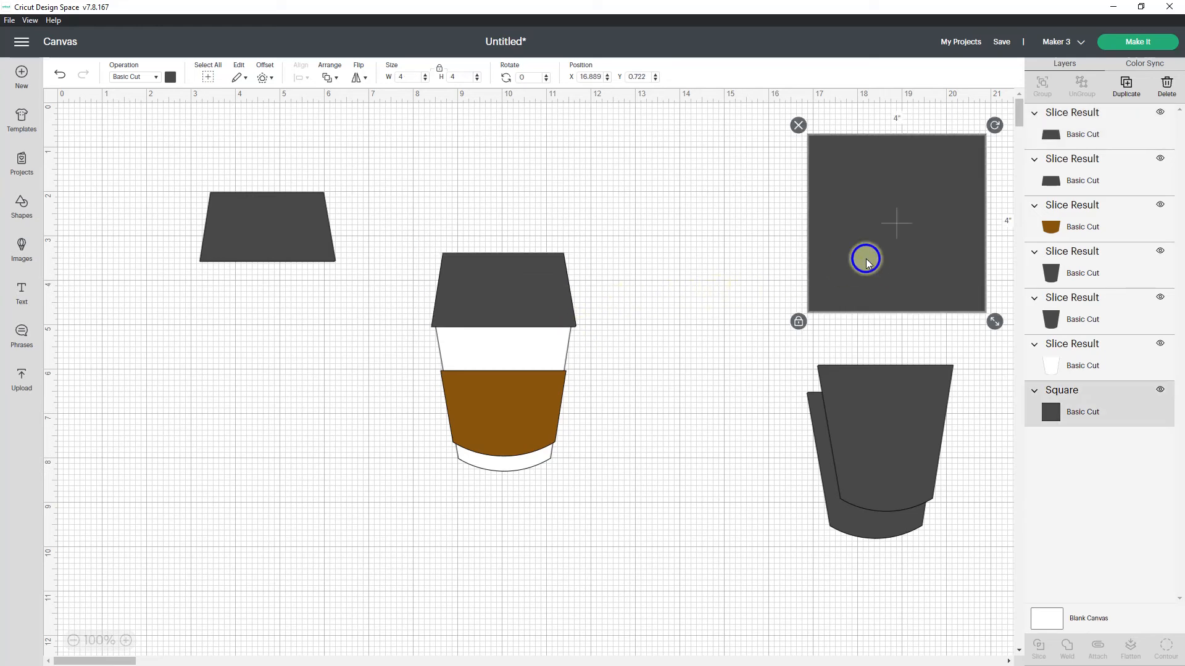
left_click(1134, 95)
left_click_drag(939, 193, 537, 198)
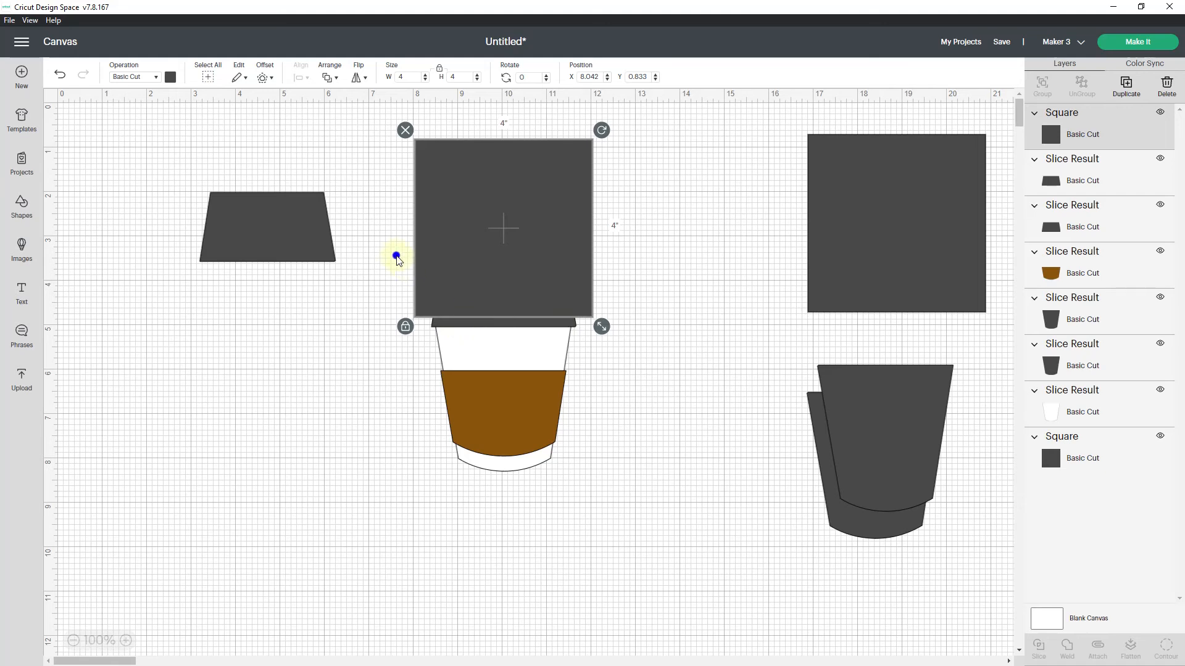
Slice the trapezoid with the overlapping square and move the cut-off pieces aside, leaving the thin lid rim on the cup
left_click_drag(397, 258, 480, 329)
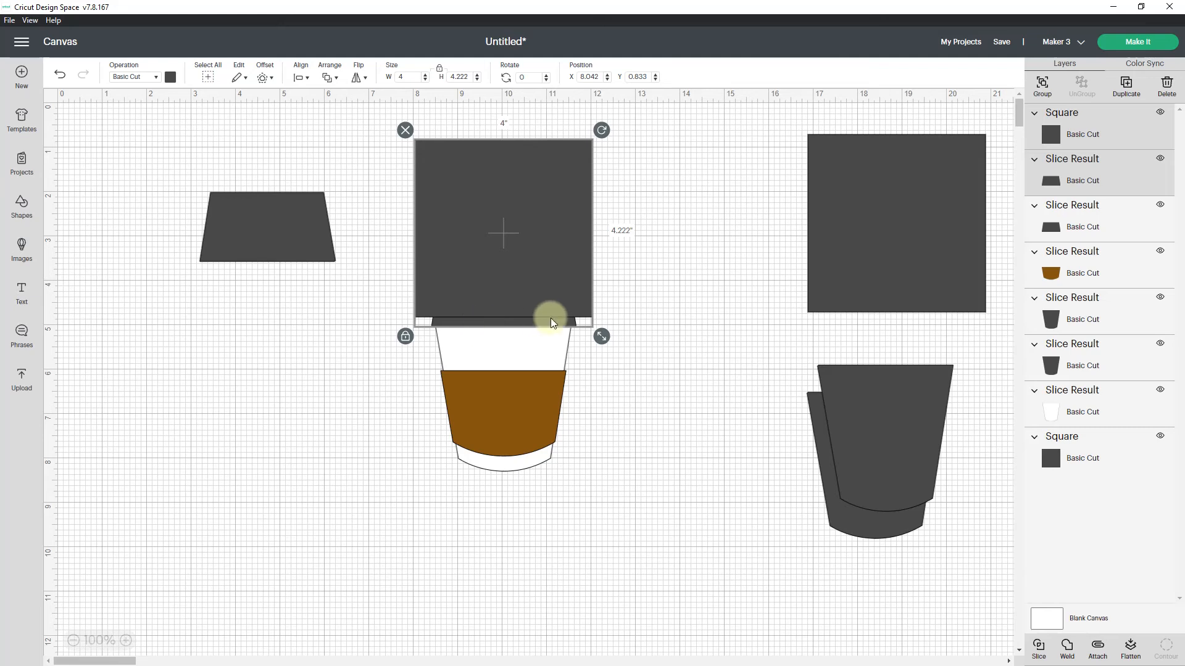
left_click(1039, 650)
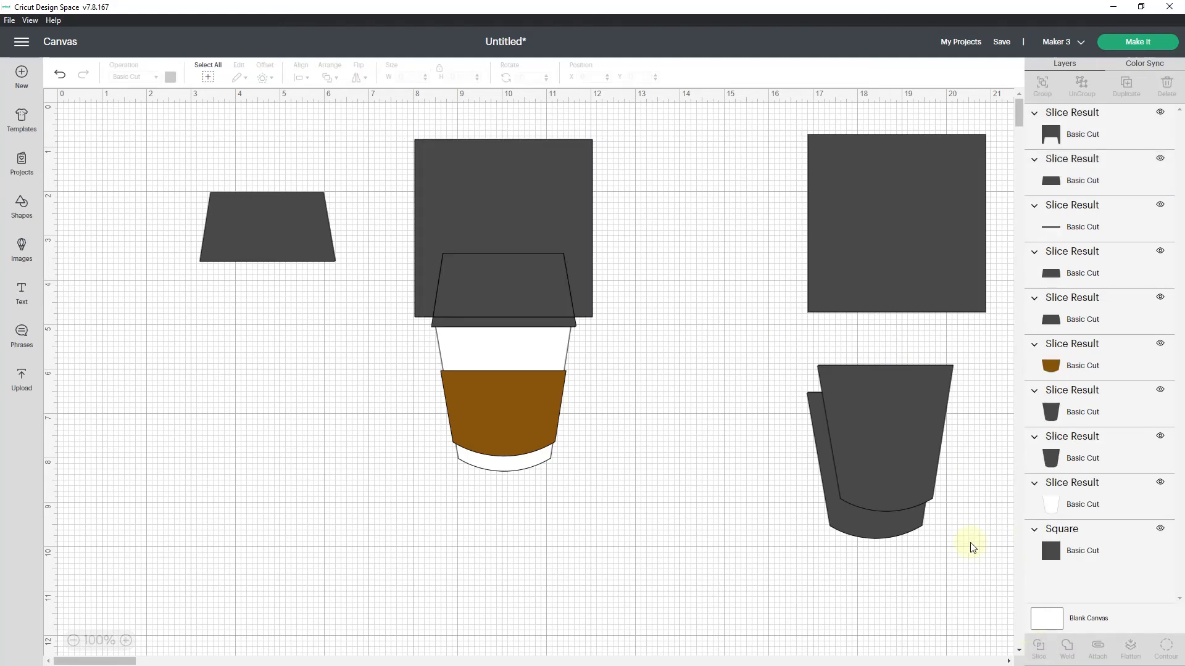
left_click_drag(538, 217, 255, 414)
left_click_drag(502, 286, 688, 191)
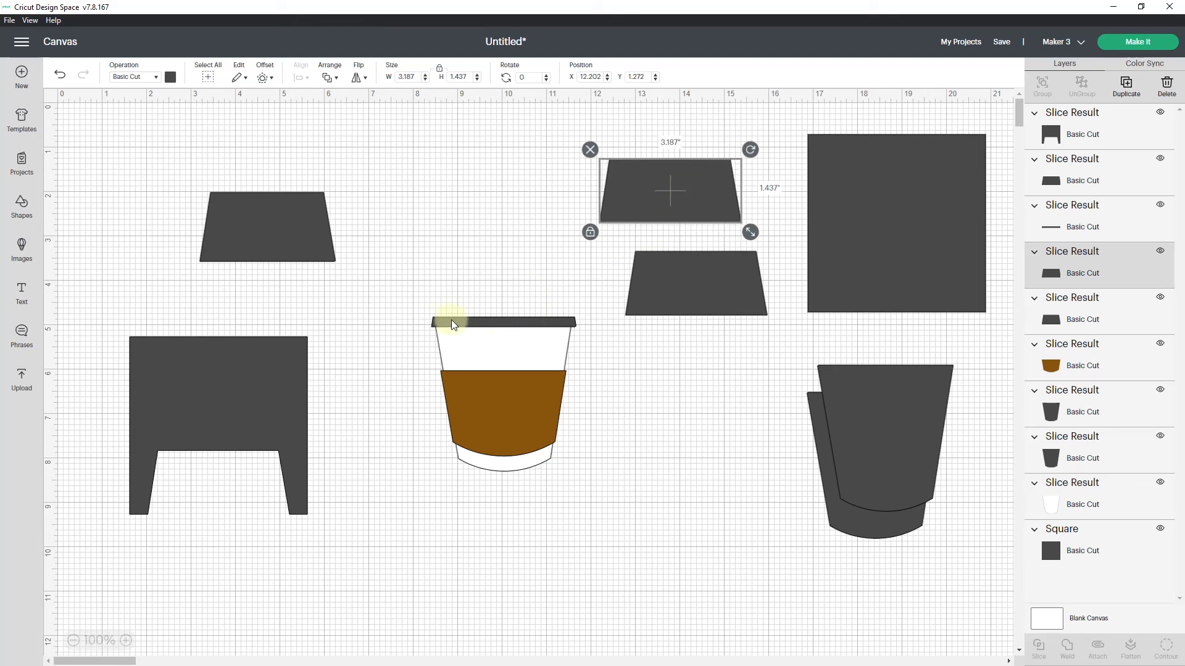
Move one cut-off trapezoid onto the lid rim and shrink it to about 2.6 inches wide
left_click_drag(679, 208, 520, 290)
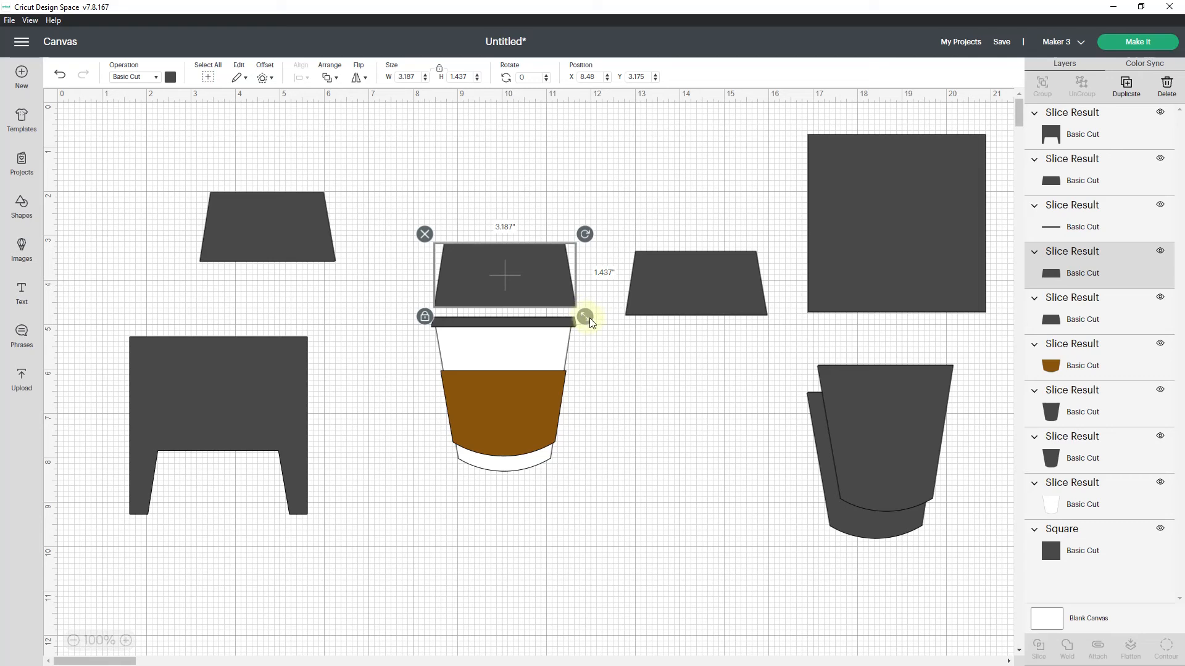
left_click_drag(588, 319, 560, 304)
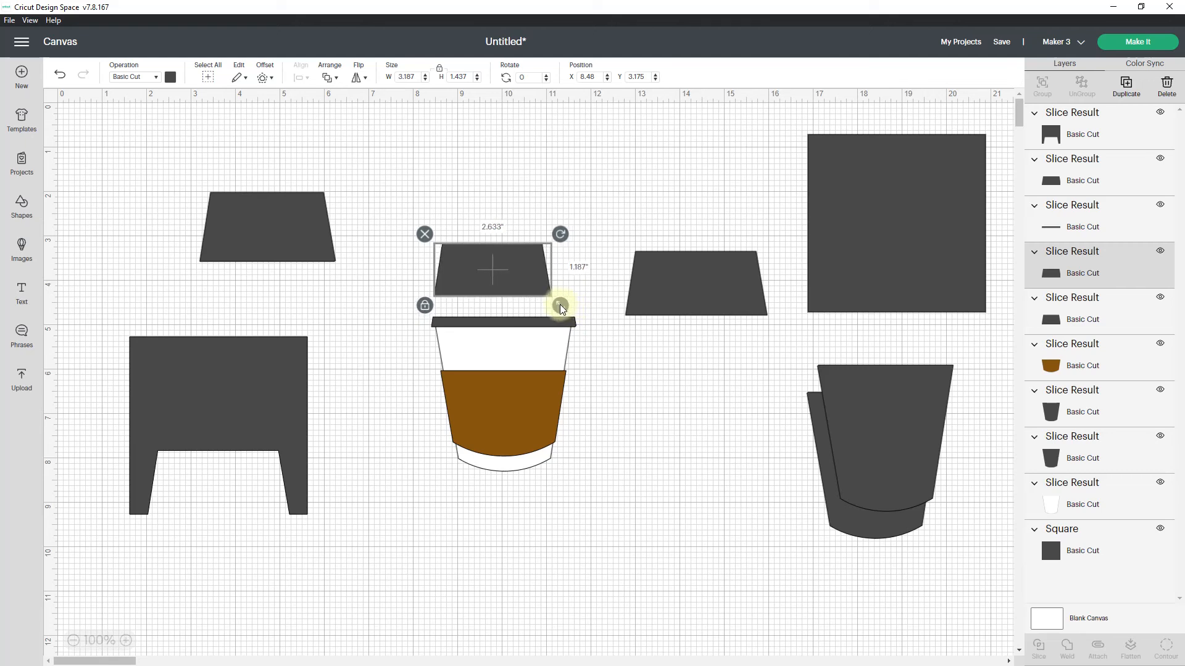
left_click_drag(499, 277, 535, 301)
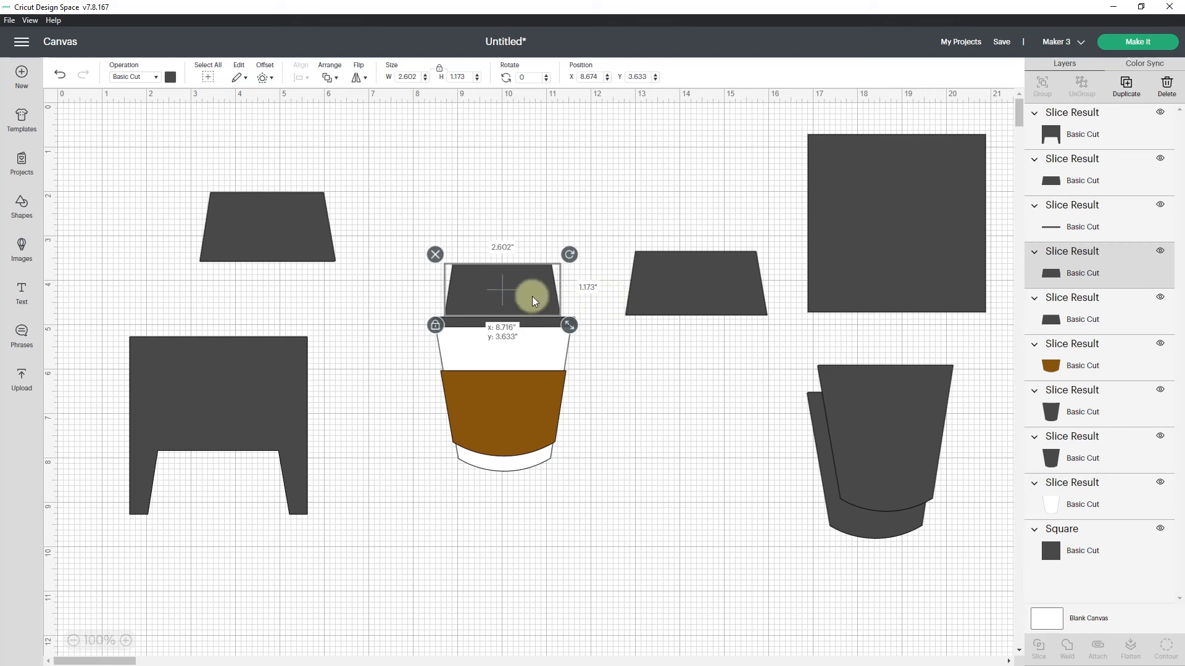
left_click_drag(534, 301, 529, 295)
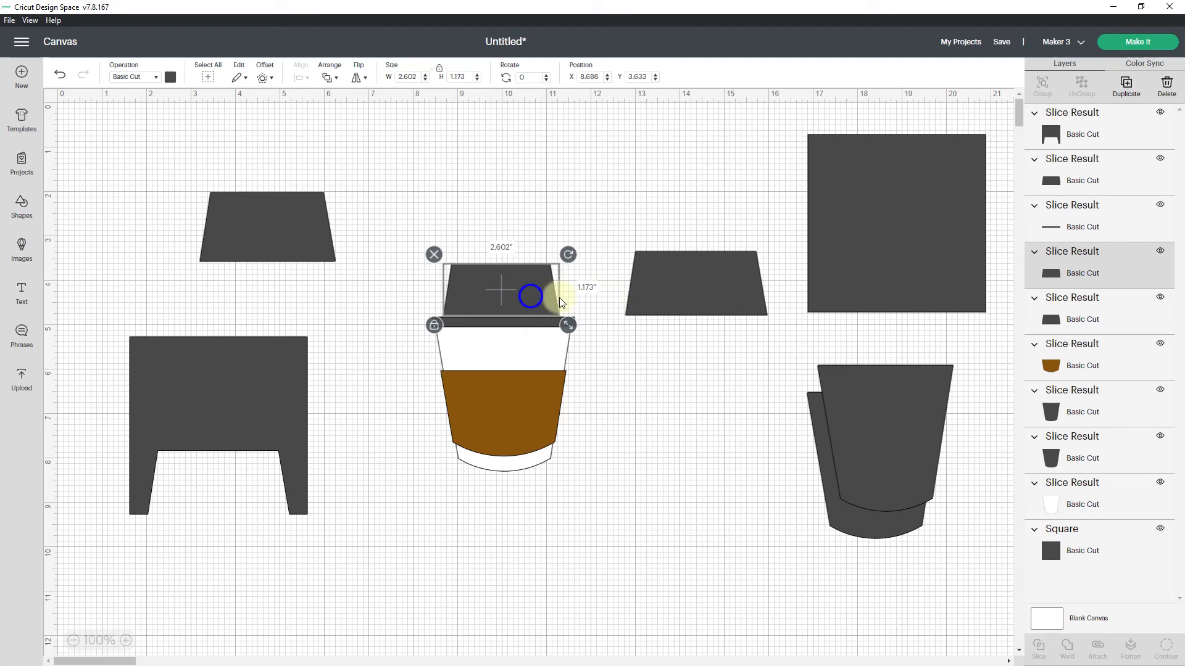
left_click(606, 338)
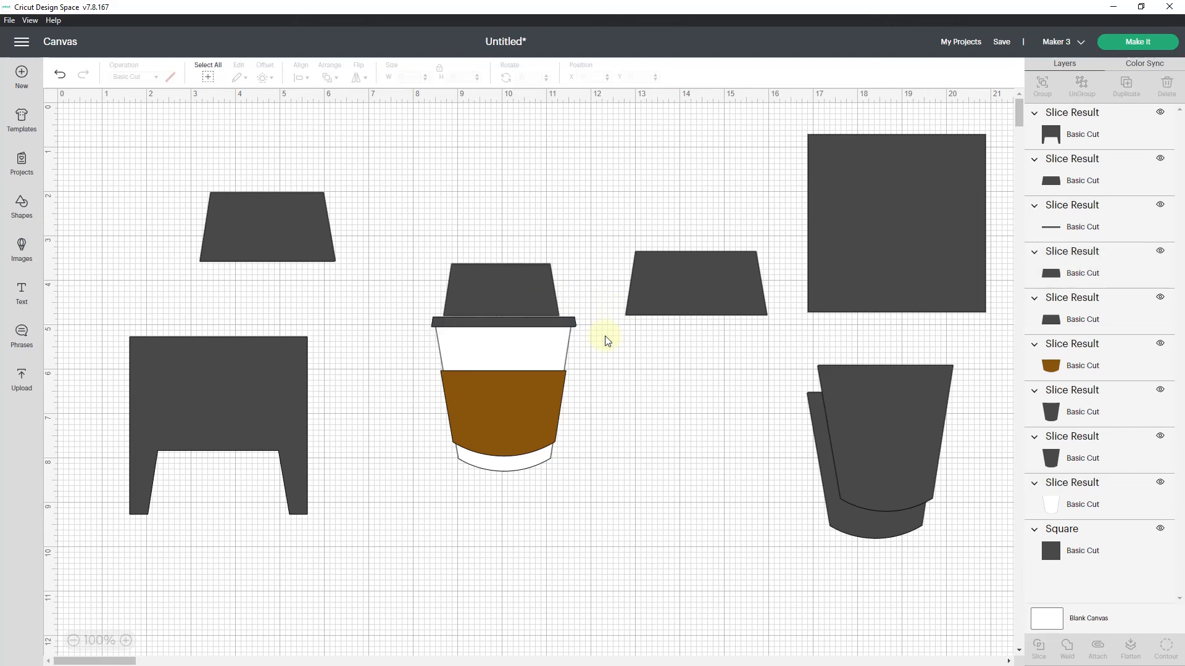
Enlarge the trapezoid on the lid slightly, keeping it narrower than the rim, and recenter it on the rim
left_click(562, 315)
left_click_drag(568, 326, 528, 308)
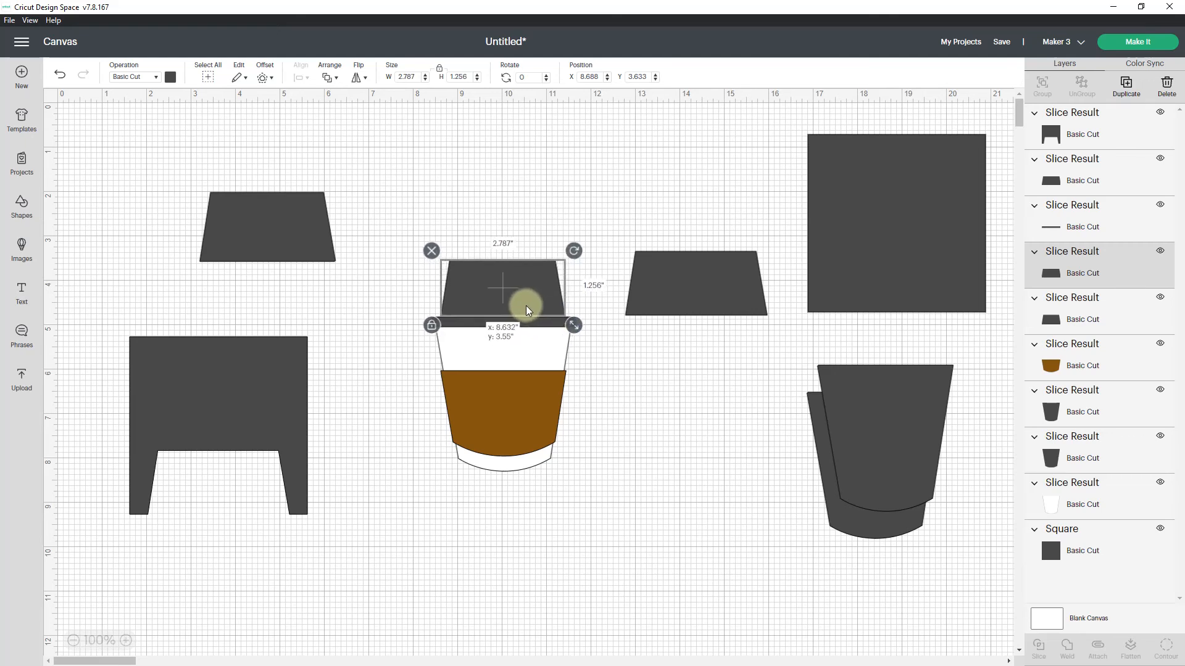
left_click(636, 380)
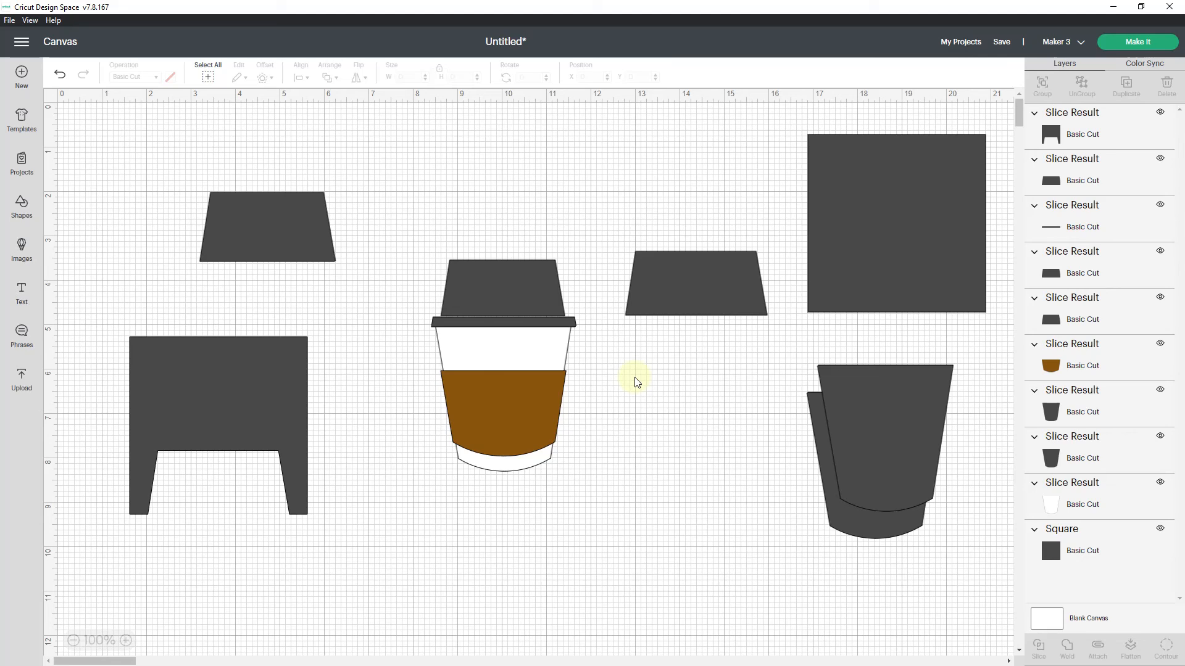
left_click(529, 299)
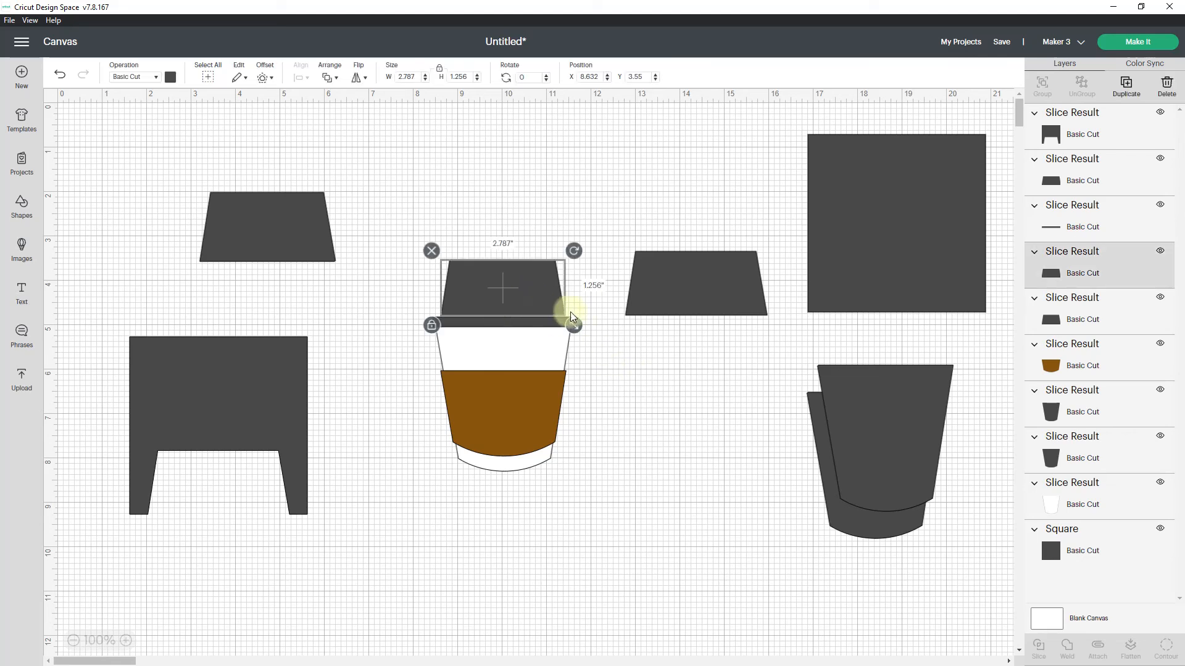
left_click_drag(585, 331, 529, 309)
left_click(658, 331)
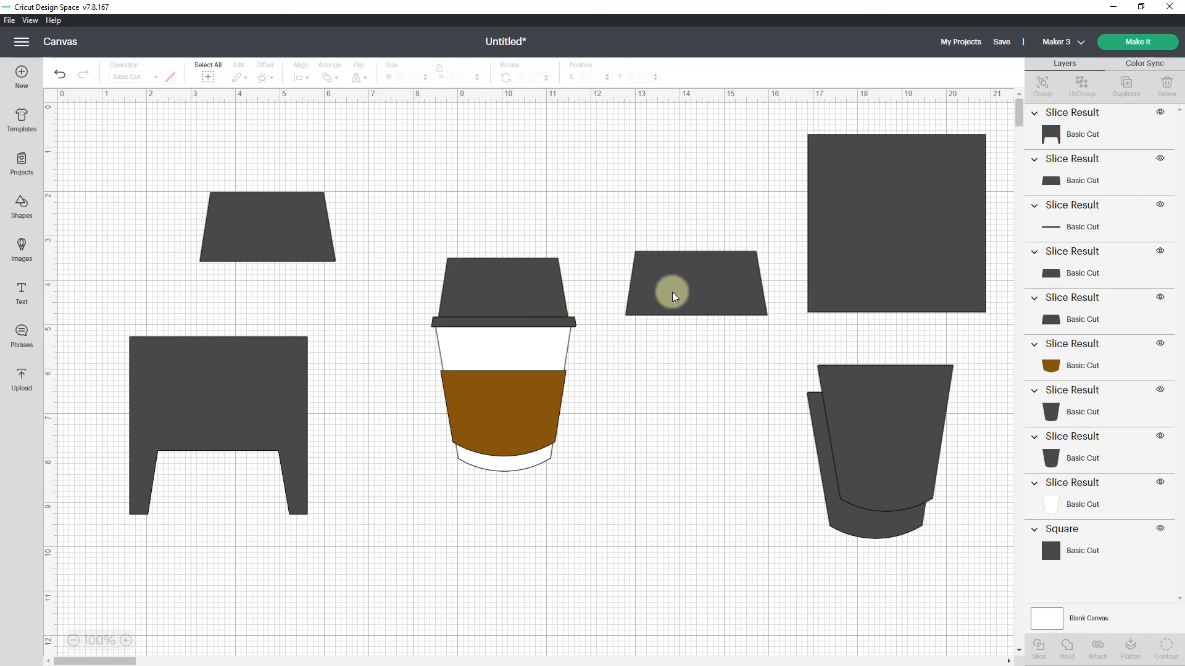
Place the other cut-off trapezoid over the lid top, leaving a thin strip exposed above the rim, and slice the two trapezoids
left_click_drag(671, 294, 481, 288)
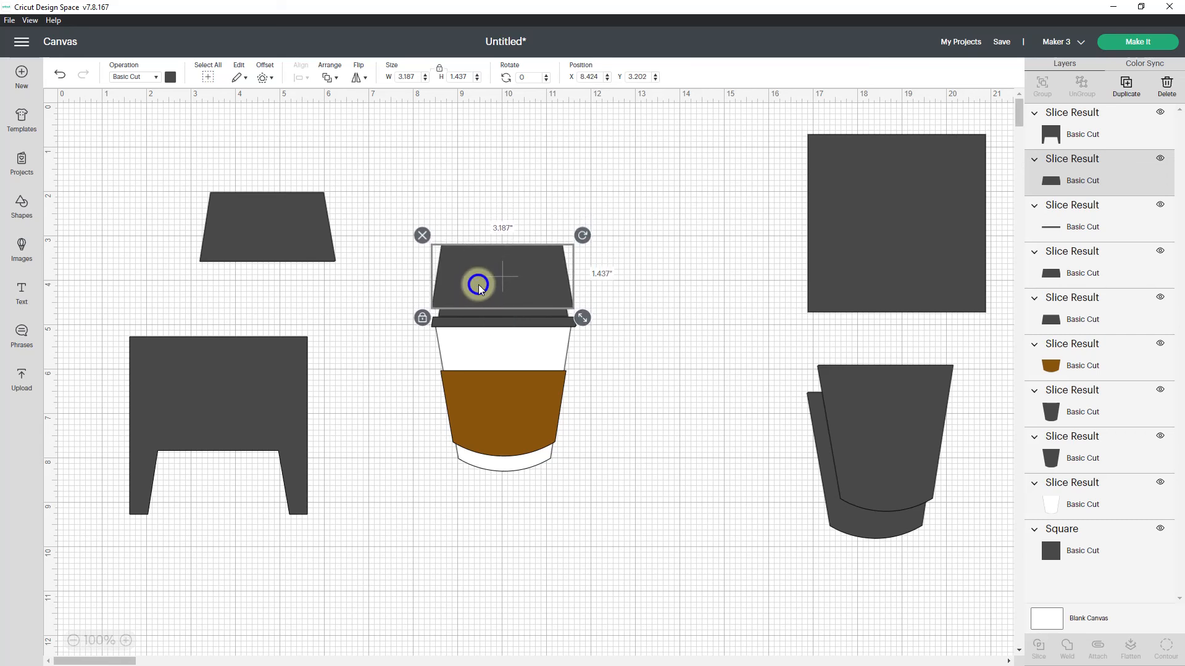
left_click(662, 278)
left_click_drag(381, 241, 475, 318)
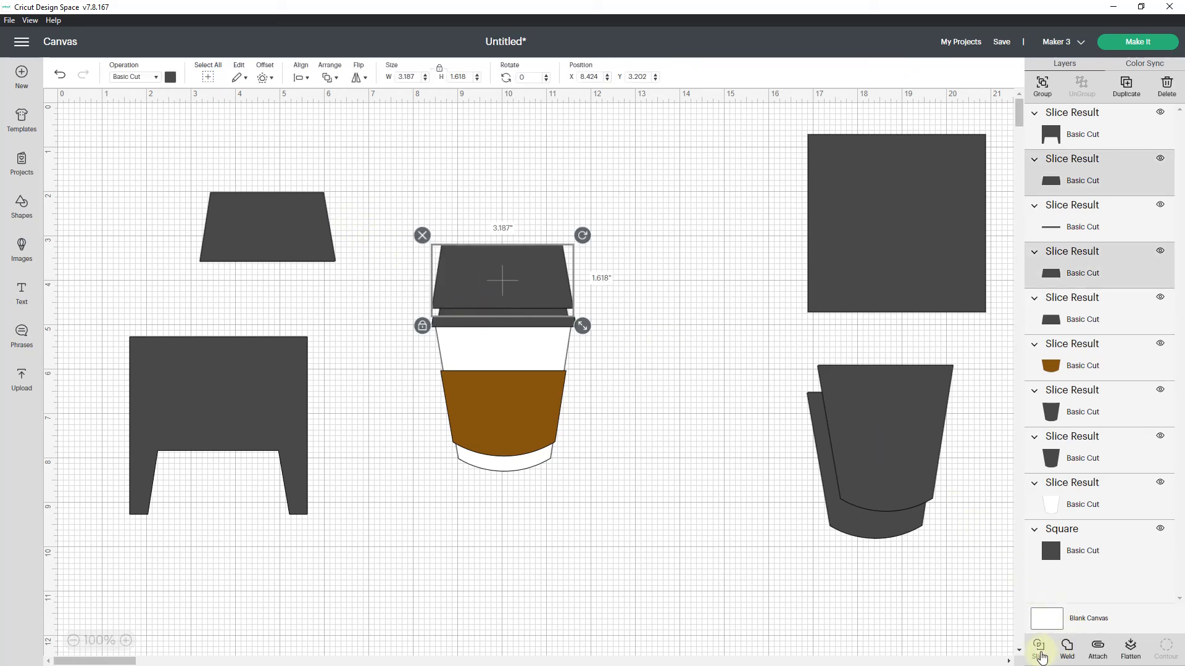
left_click(1040, 656)
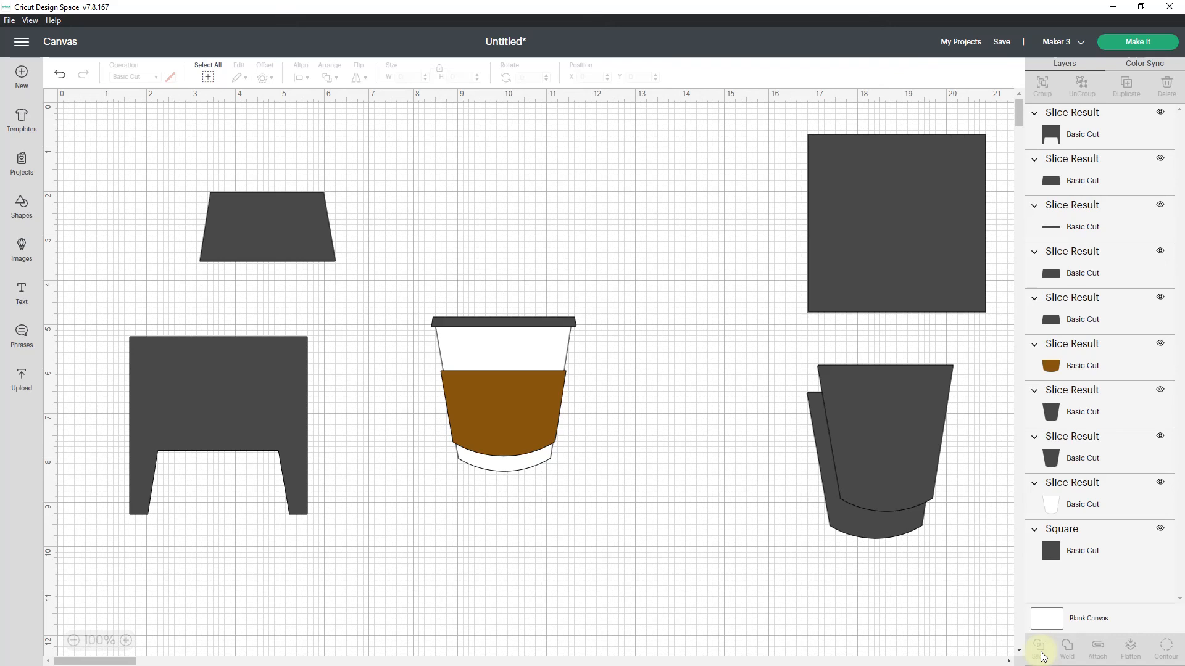
left_click(535, 317)
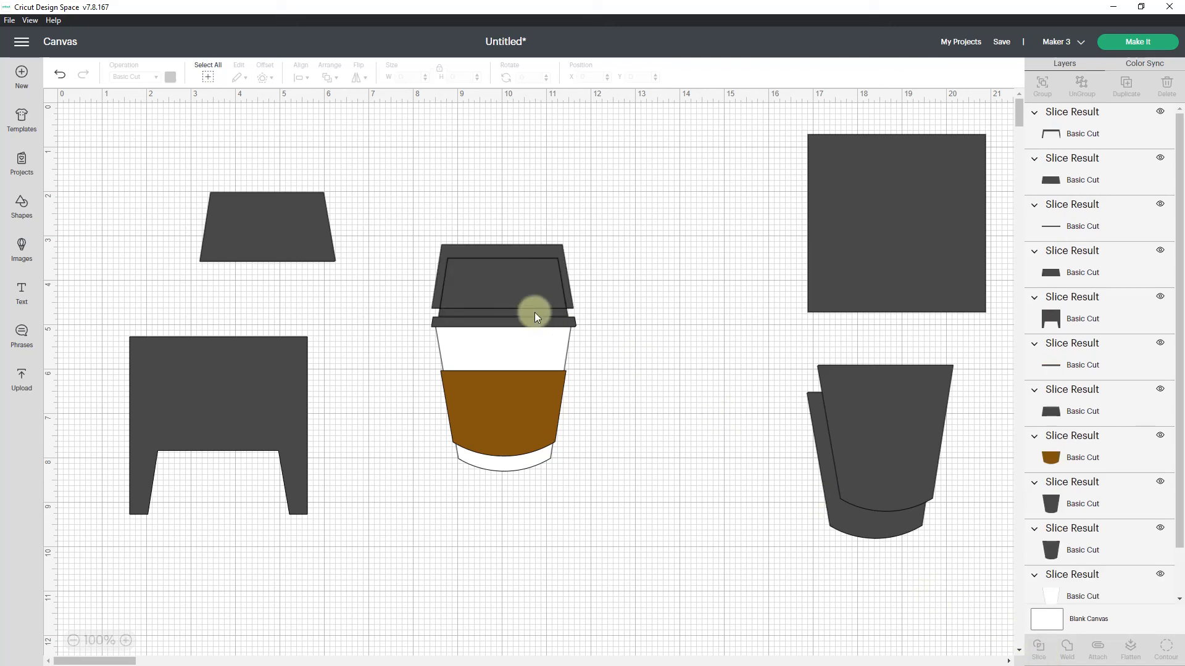
Delete the sliced-off pieces above the lid, keeping the narrow upper lid strip
left_click(462, 256)
key("Delete")
left_click(455, 267)
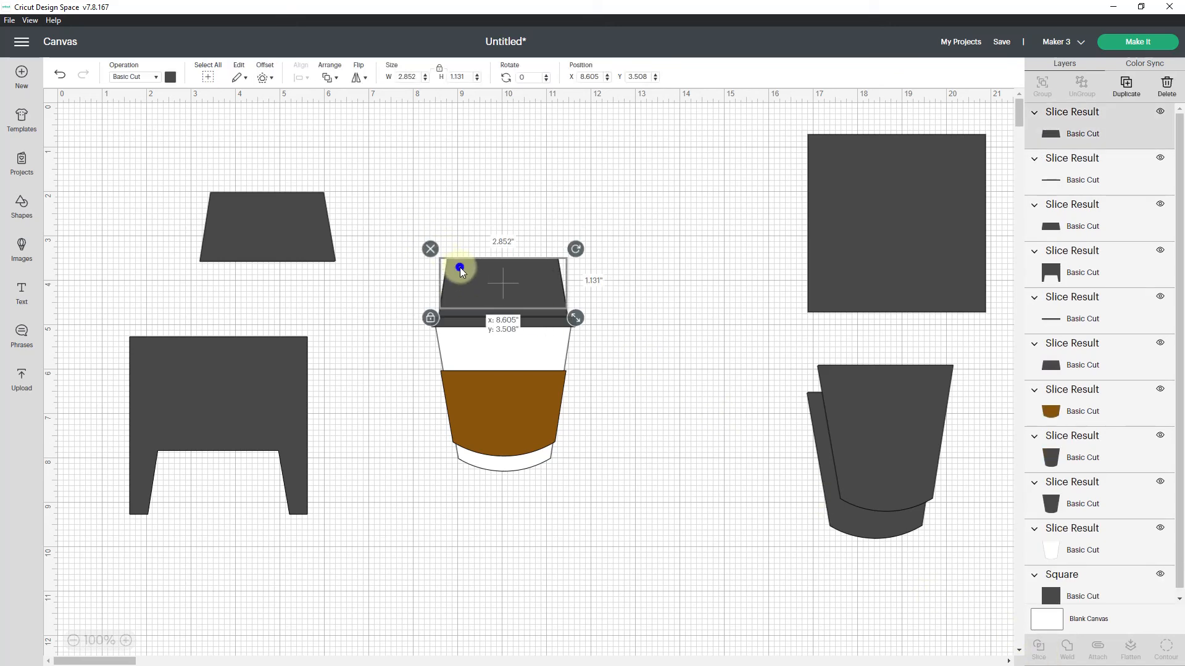
key("Delete")
left_click(451, 267)
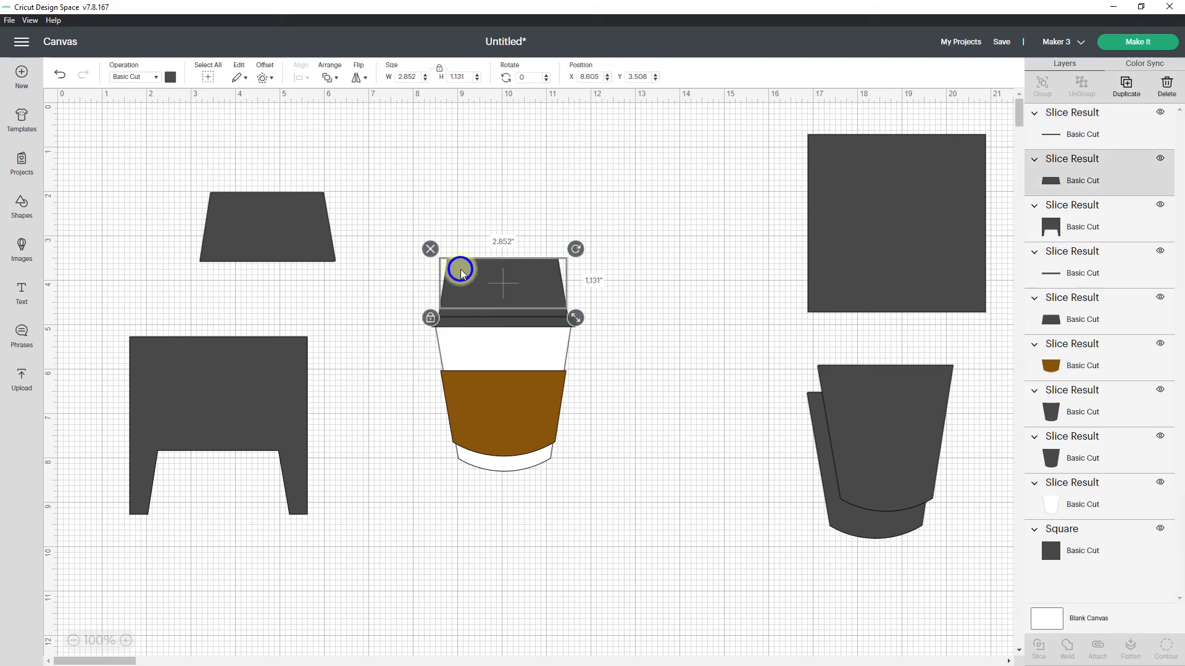
key("Delete")
Delete the spare trapezoid and the notched square left over from slicing
left_click(304, 229)
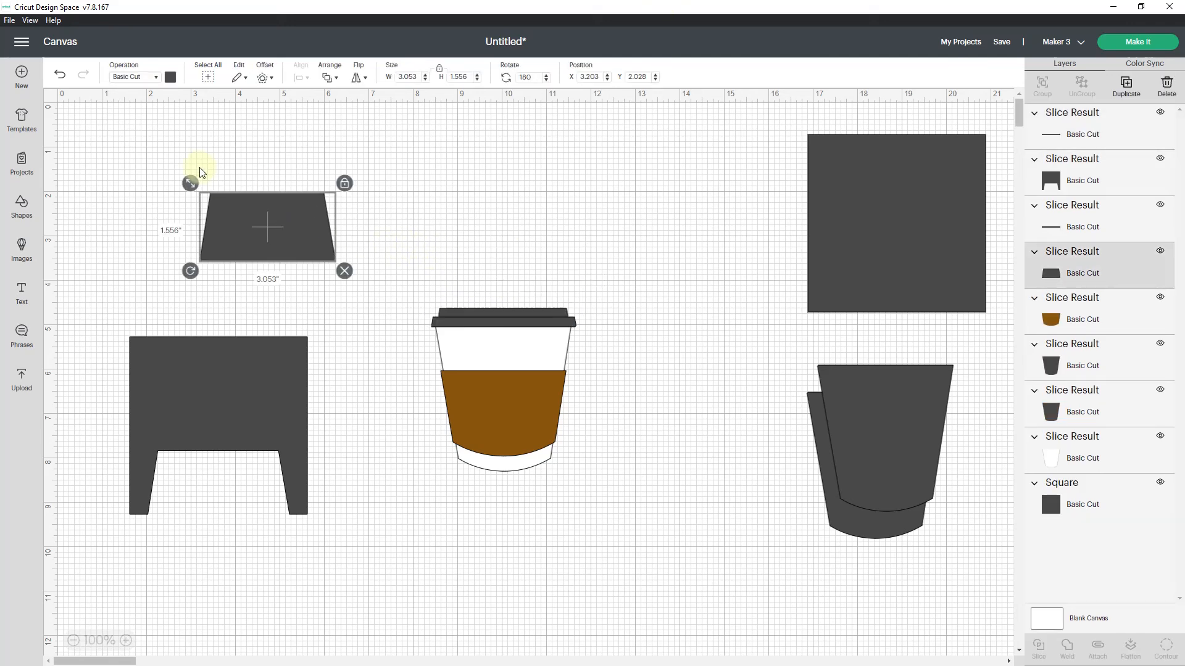
left_click(345, 271)
left_click(265, 371)
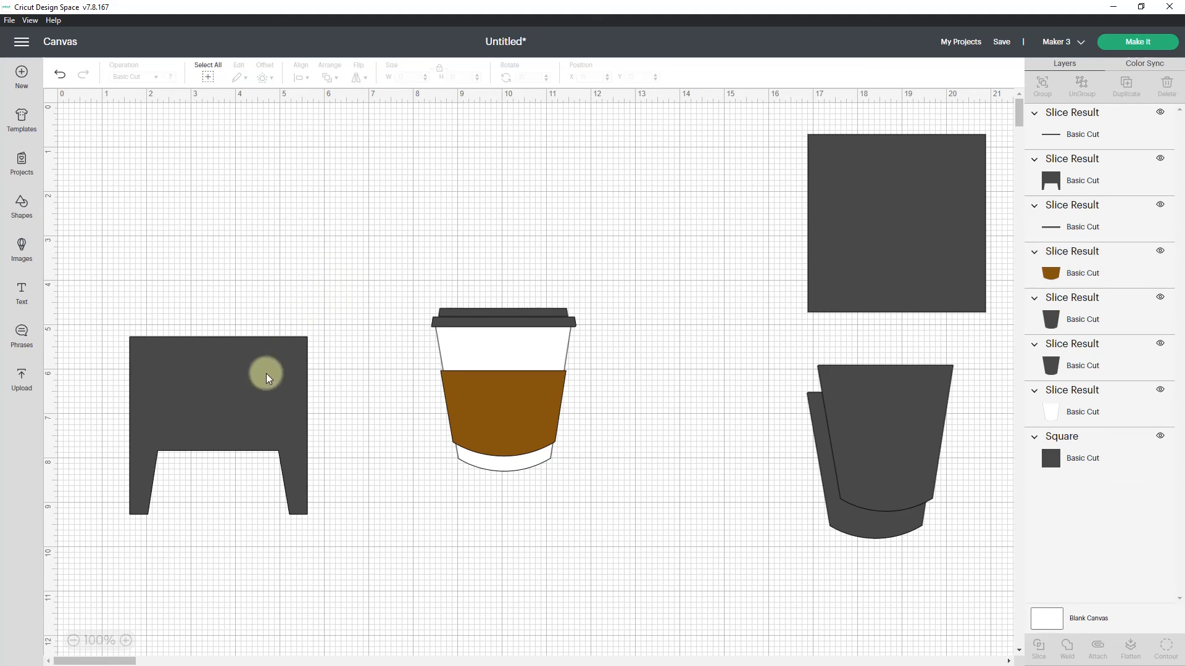
left_click(121, 328)
Delete the two spare dark cup shapes and the remaining 4-inch square
left_click(891, 407)
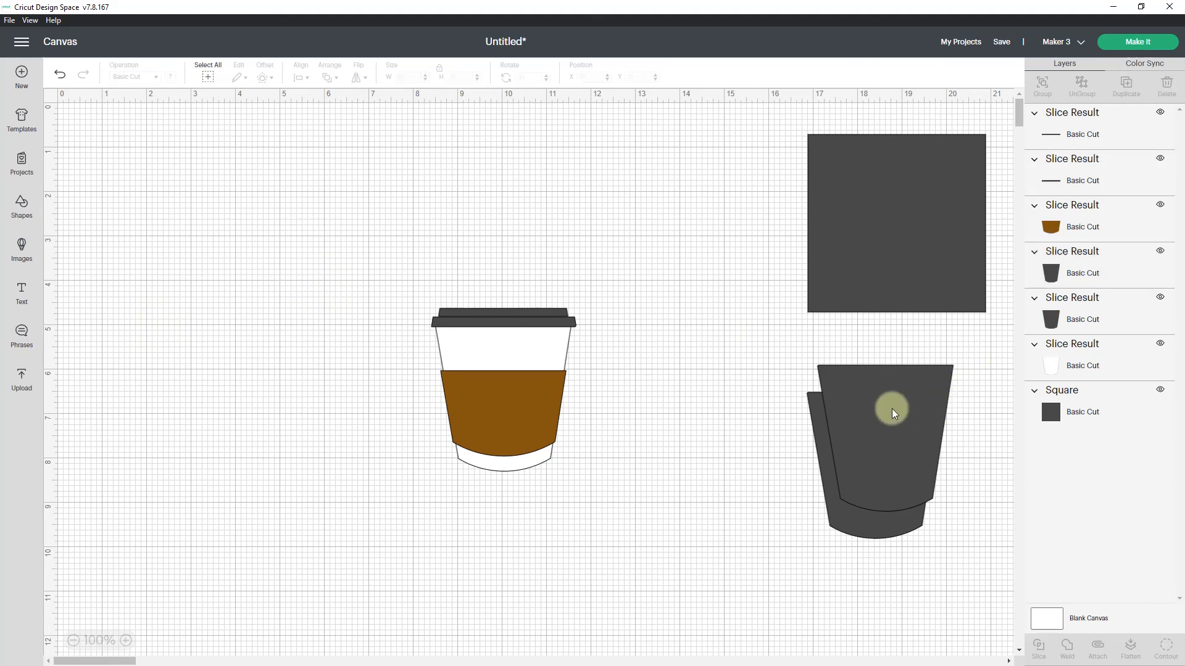
left_click(806, 351)
left_click(836, 420)
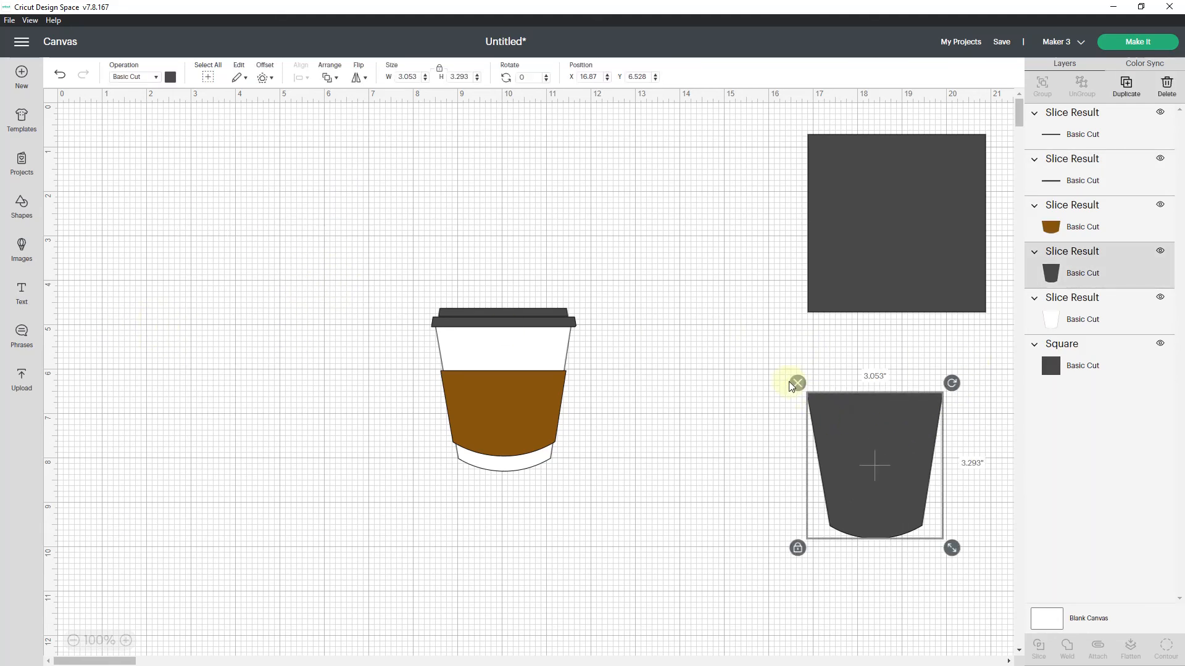
left_click(797, 384)
left_click(854, 251)
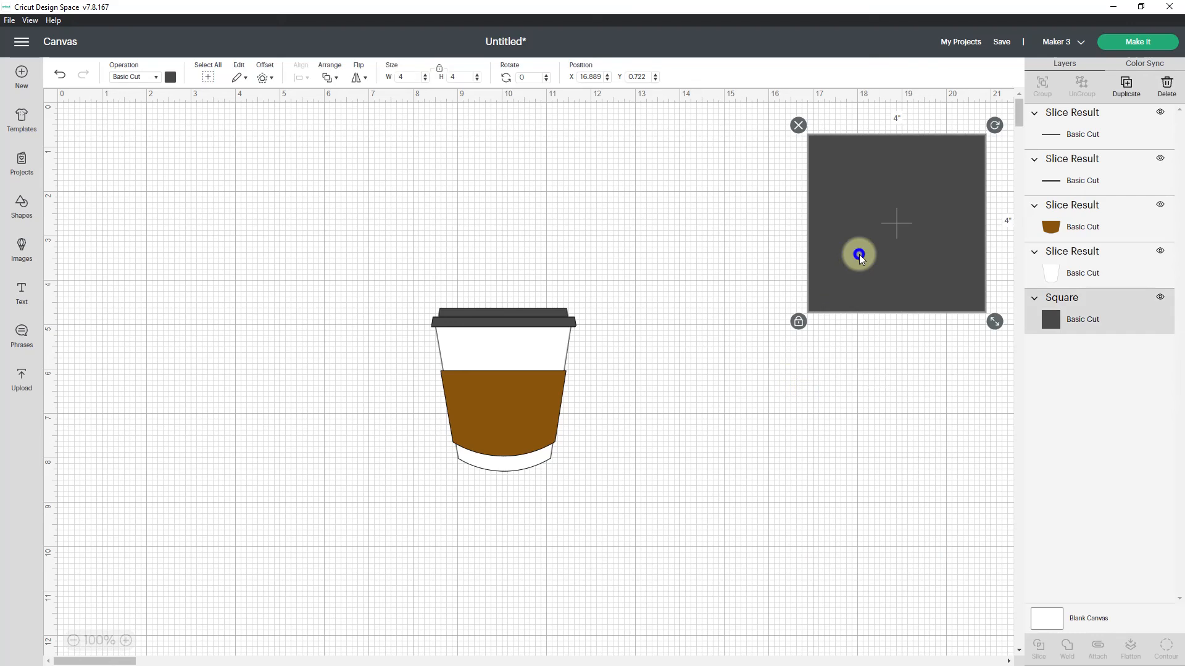
left_click(789, 124)
left_click(842, 219)
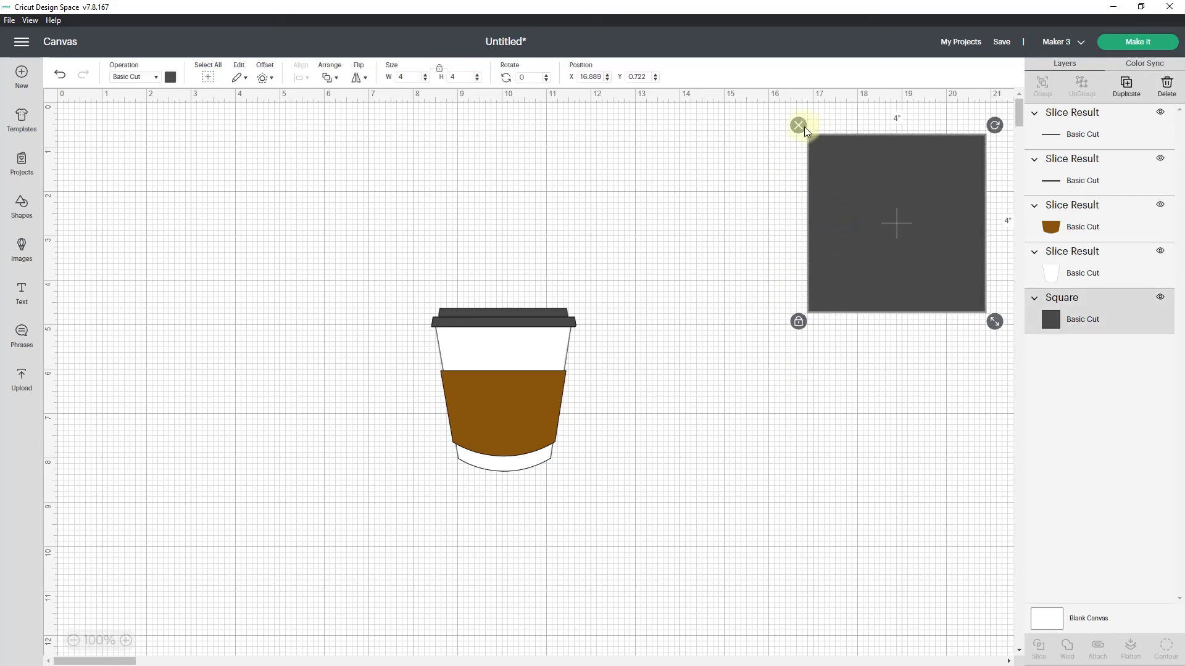
left_click(800, 125)
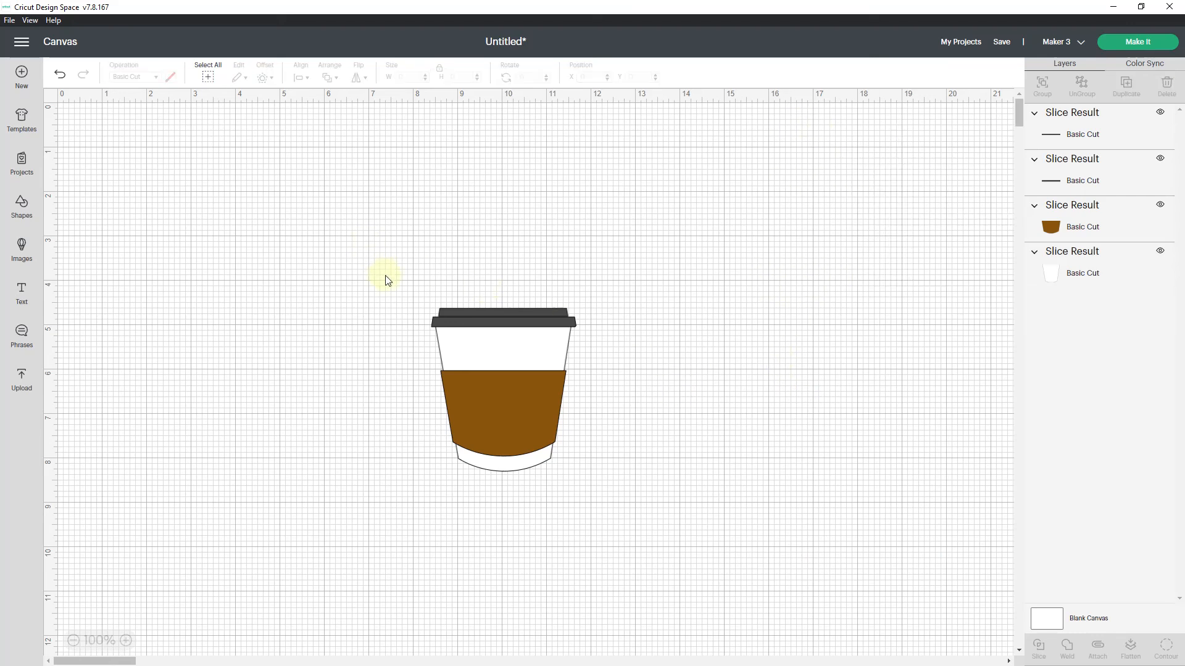
Group all the coffee cup pieces, move the cup slightly higher on the canvas and scale it down proportionally
left_click_drag(385, 276, 668, 534)
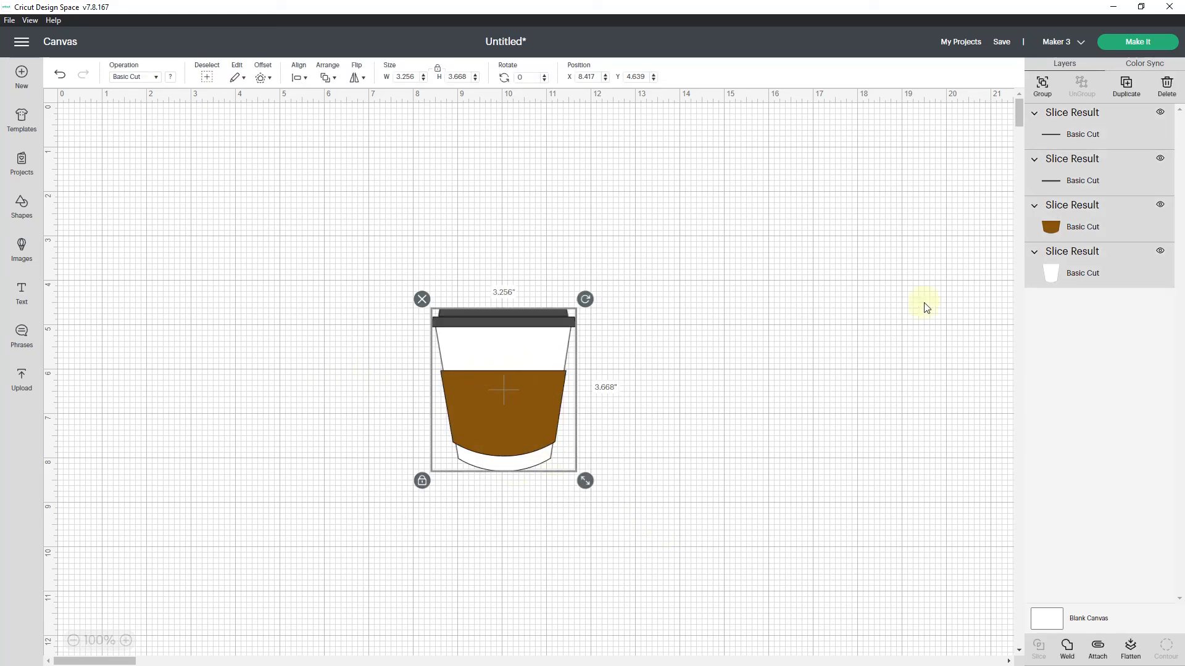
left_click(1042, 84)
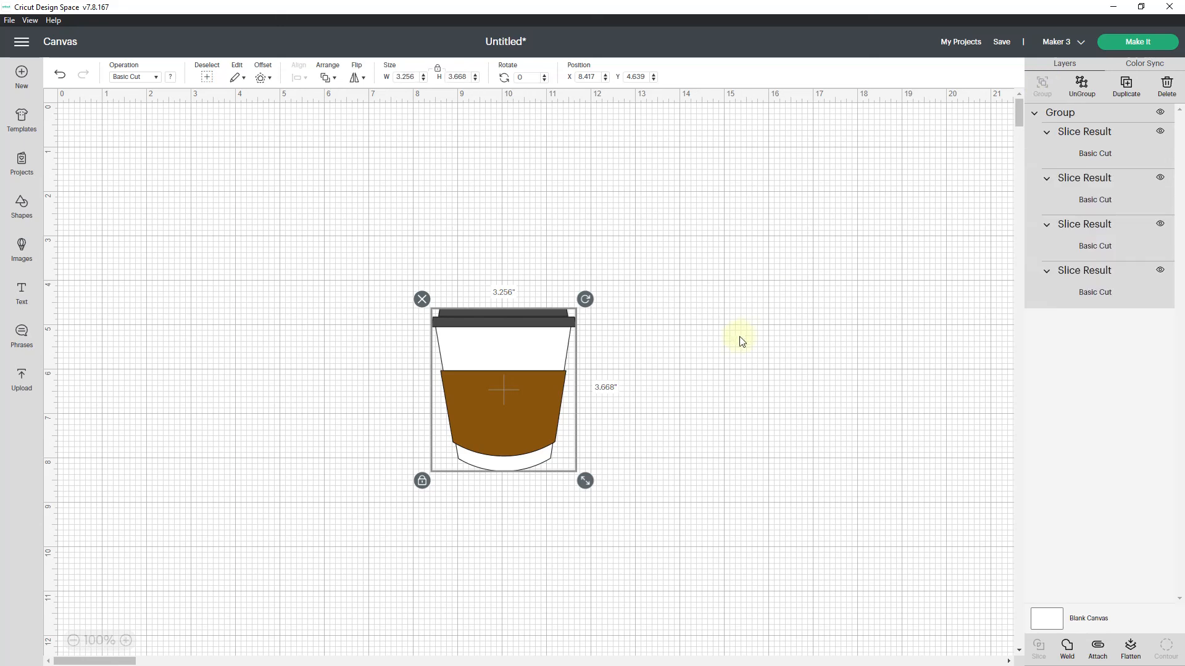
left_click_drag(523, 365, 516, 322)
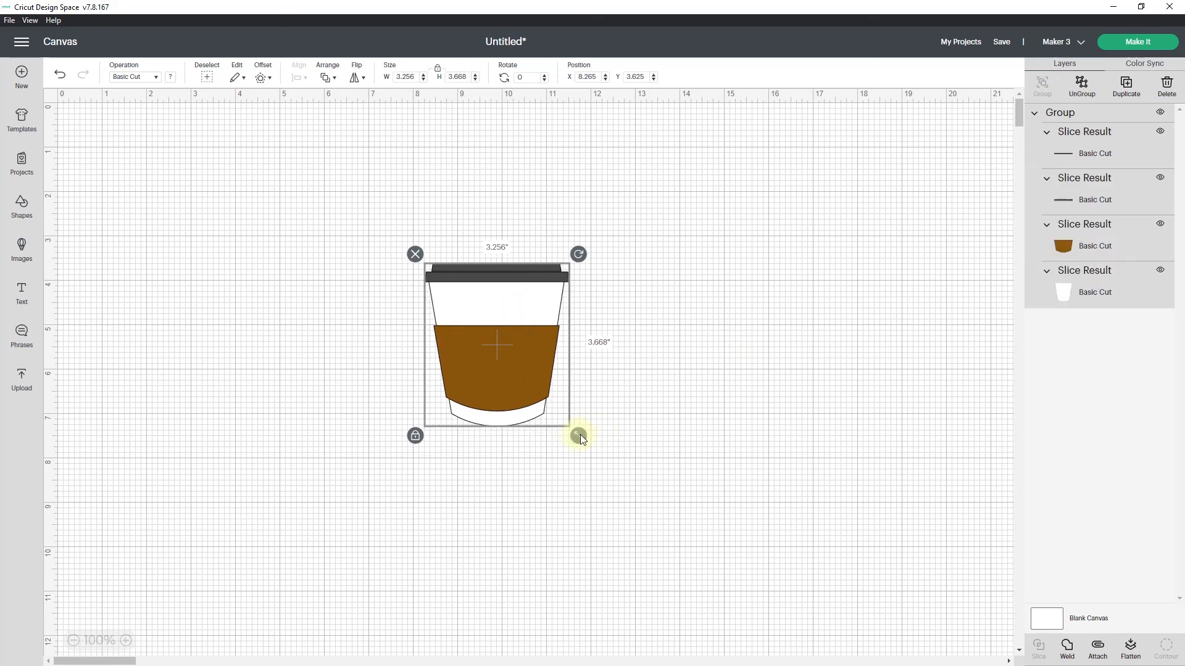
left_click_drag(580, 438, 533, 387)
left_click(555, 291)
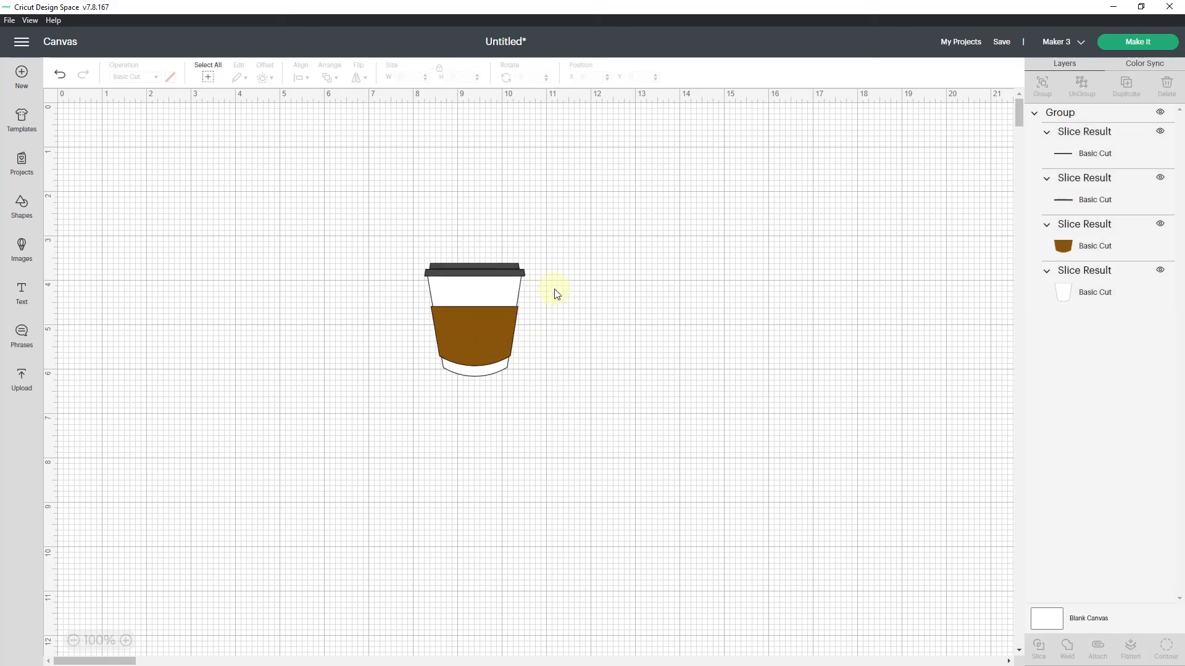
left_click(23, 209)
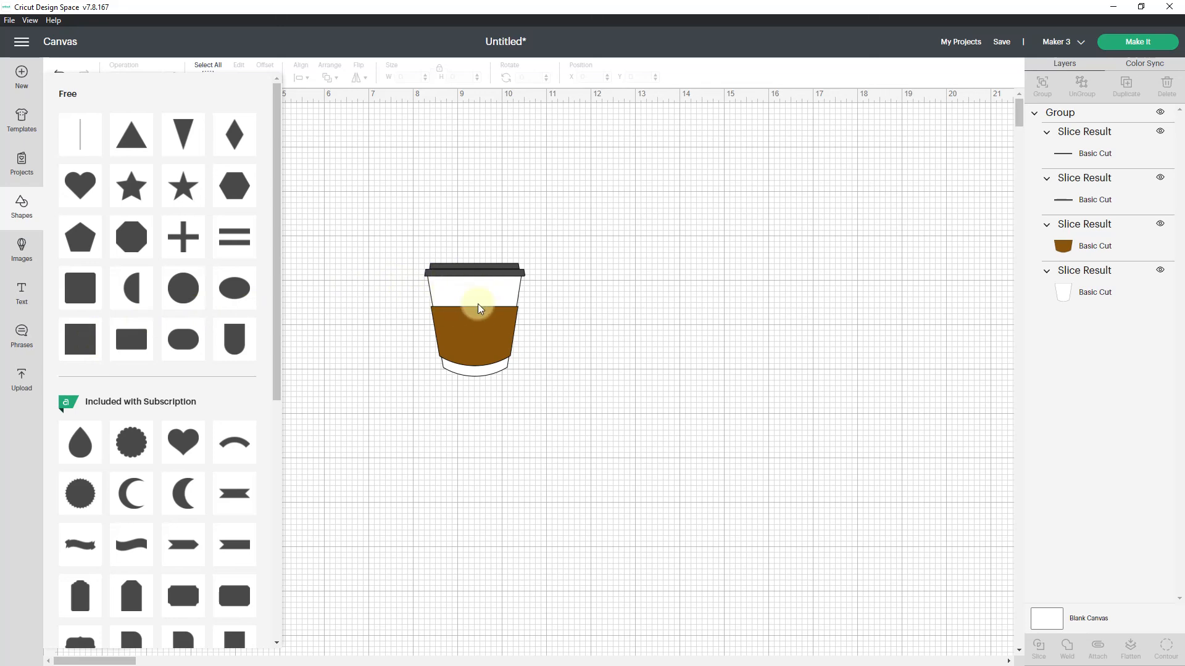
left_click(357, 312)
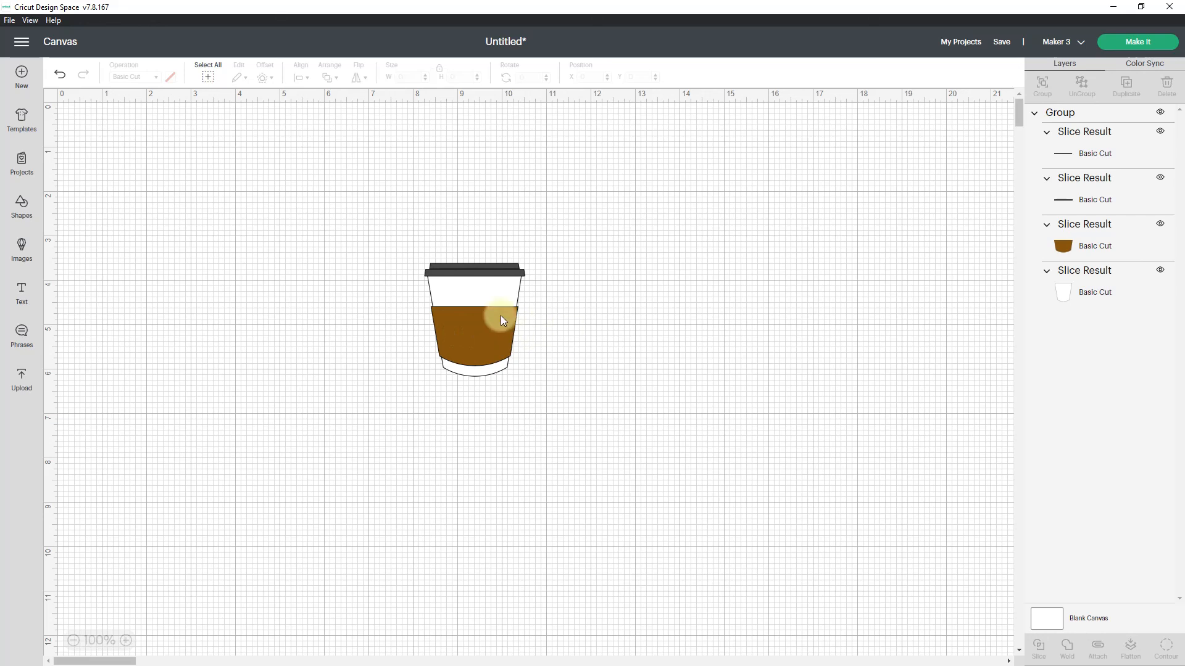
left_click(479, 299)
left_click(620, 303)
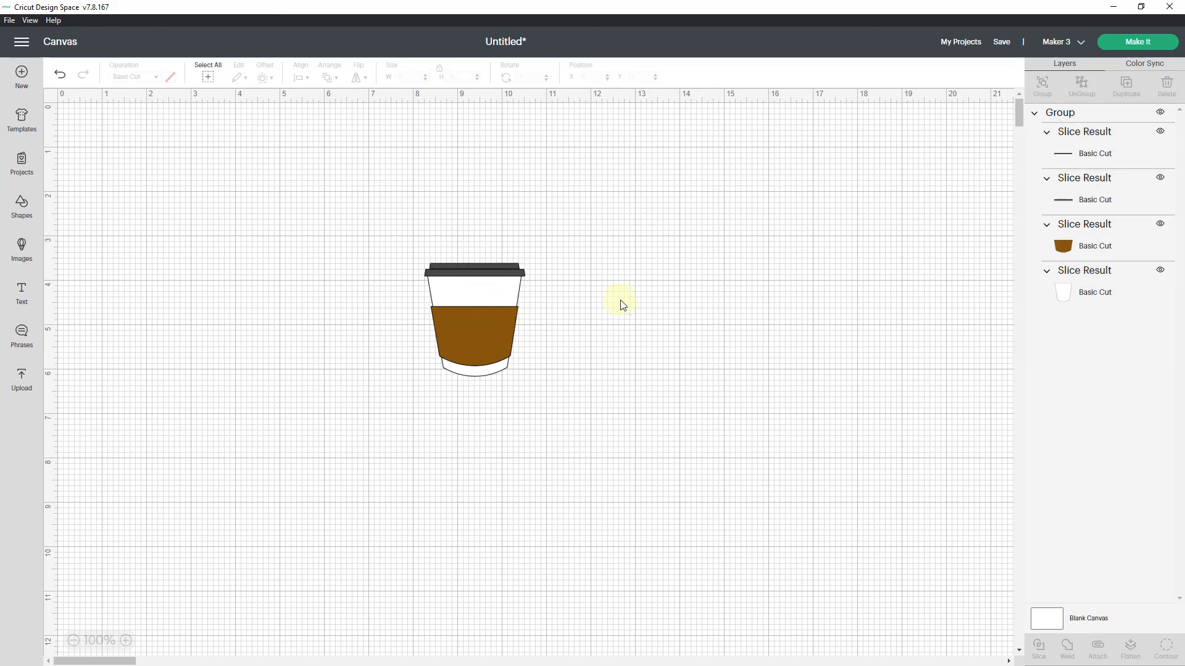